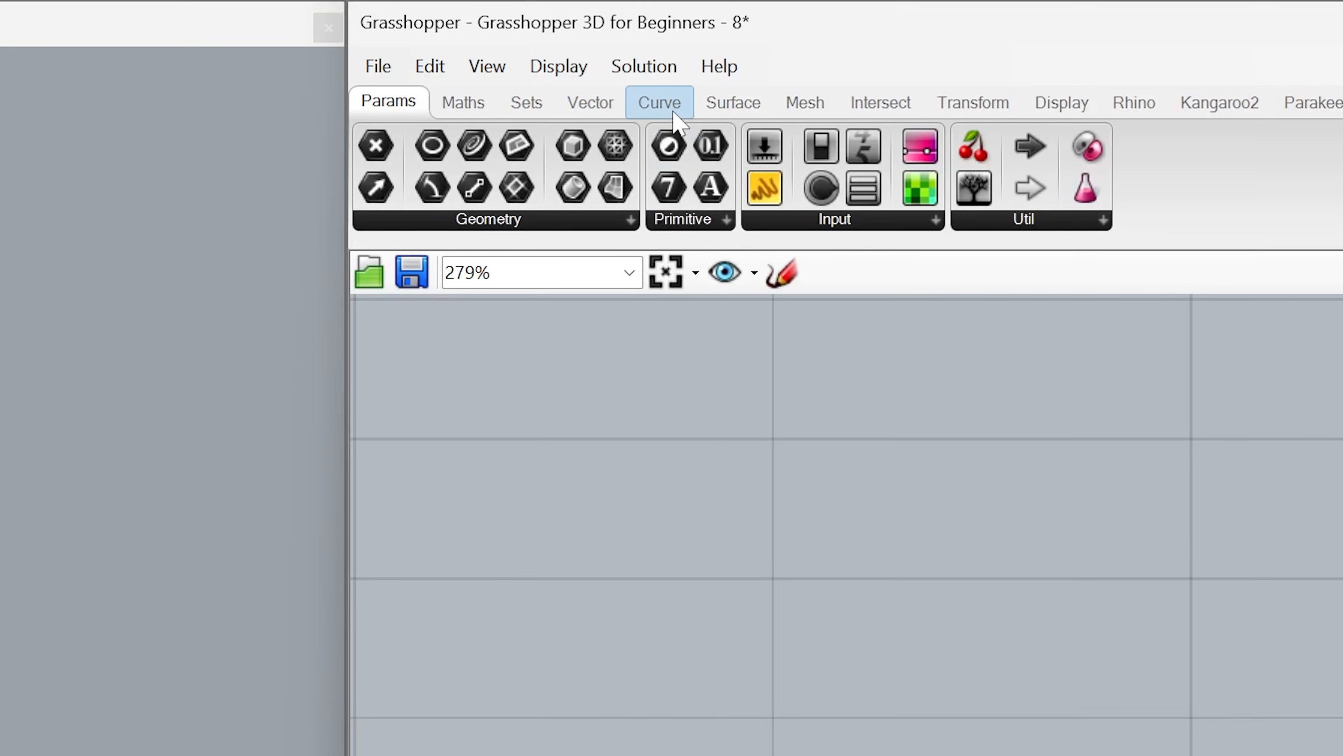
# Place a Circle component on the canvas
pyautogui.click(673, 112)
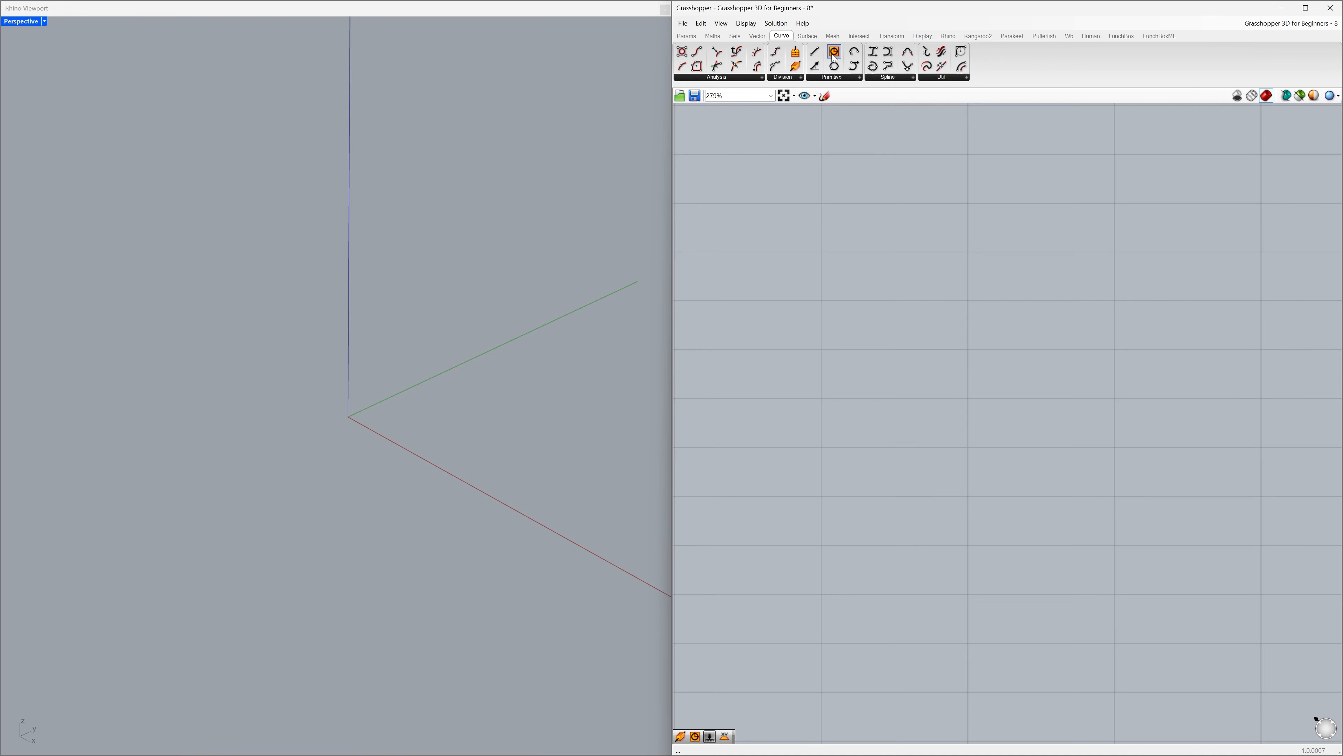
pyautogui.moveTo(809, 147); pyautogui.dragTo(1034, 569)
pyautogui.moveTo(956, 335); pyautogui.dragTo(958, 343)
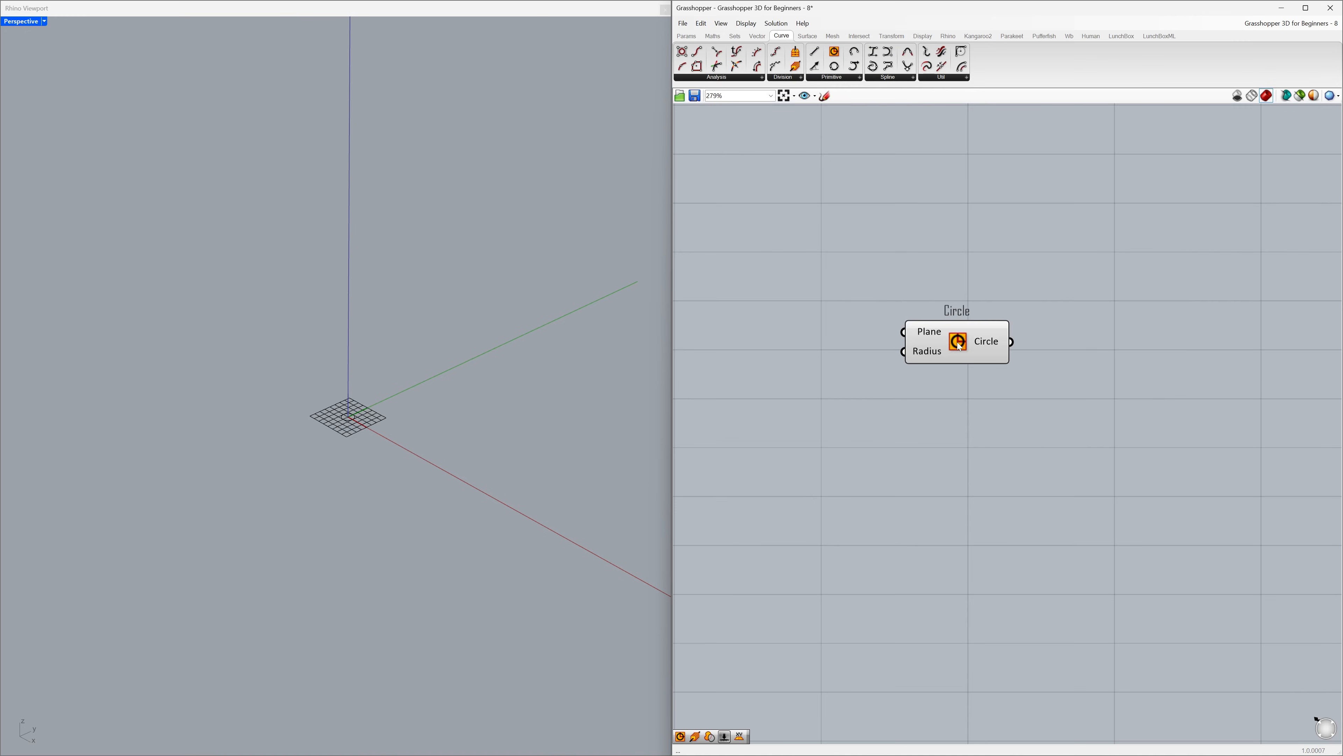
# Create a number slider with the value 15.0 beside the Circle component's Radius input
pyautogui.moveTo(928, 358)
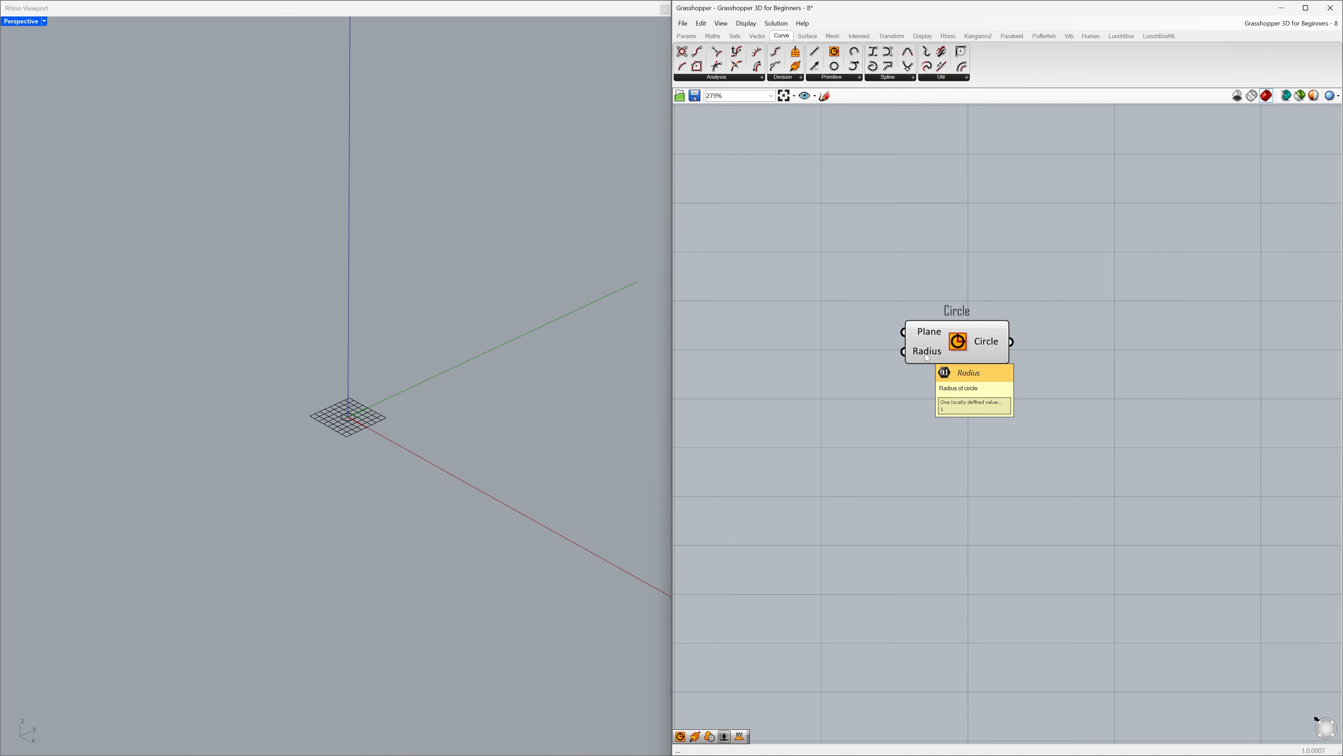
pyautogui.doubleClick(796, 353)
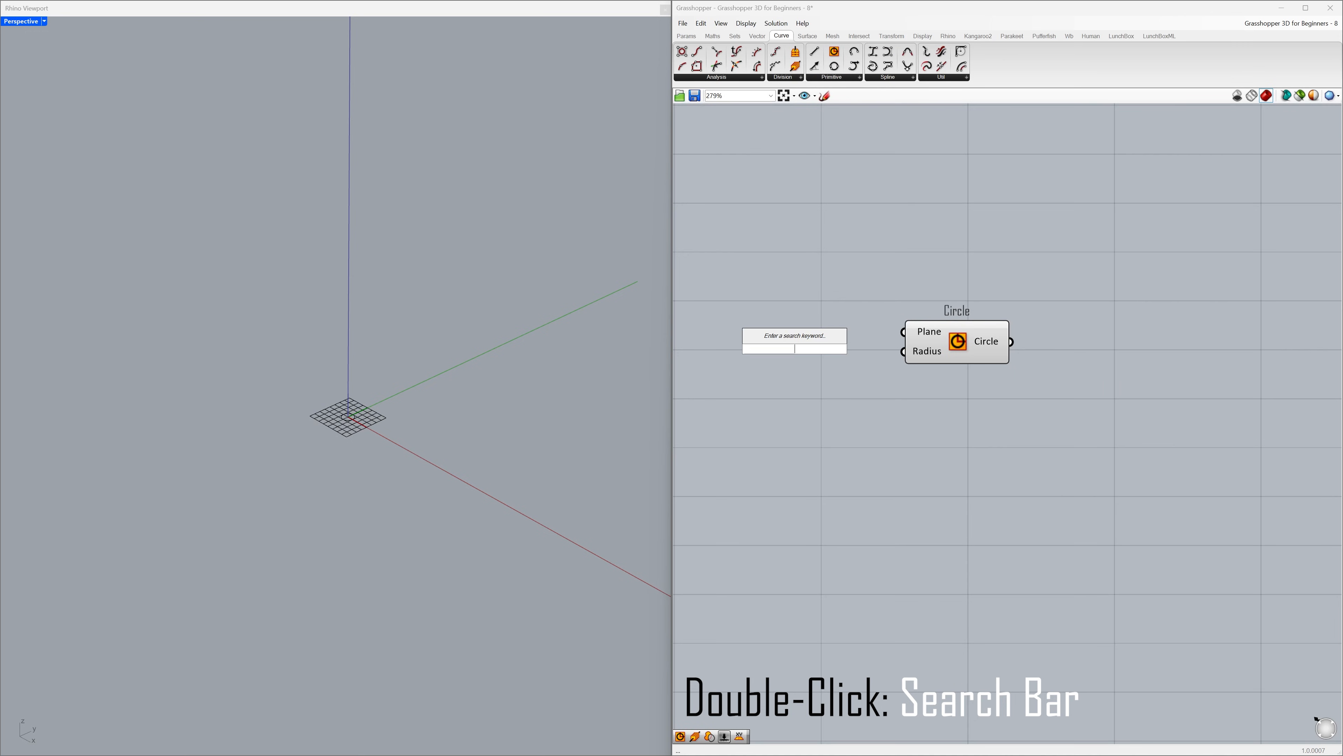
pyautogui.write('1')
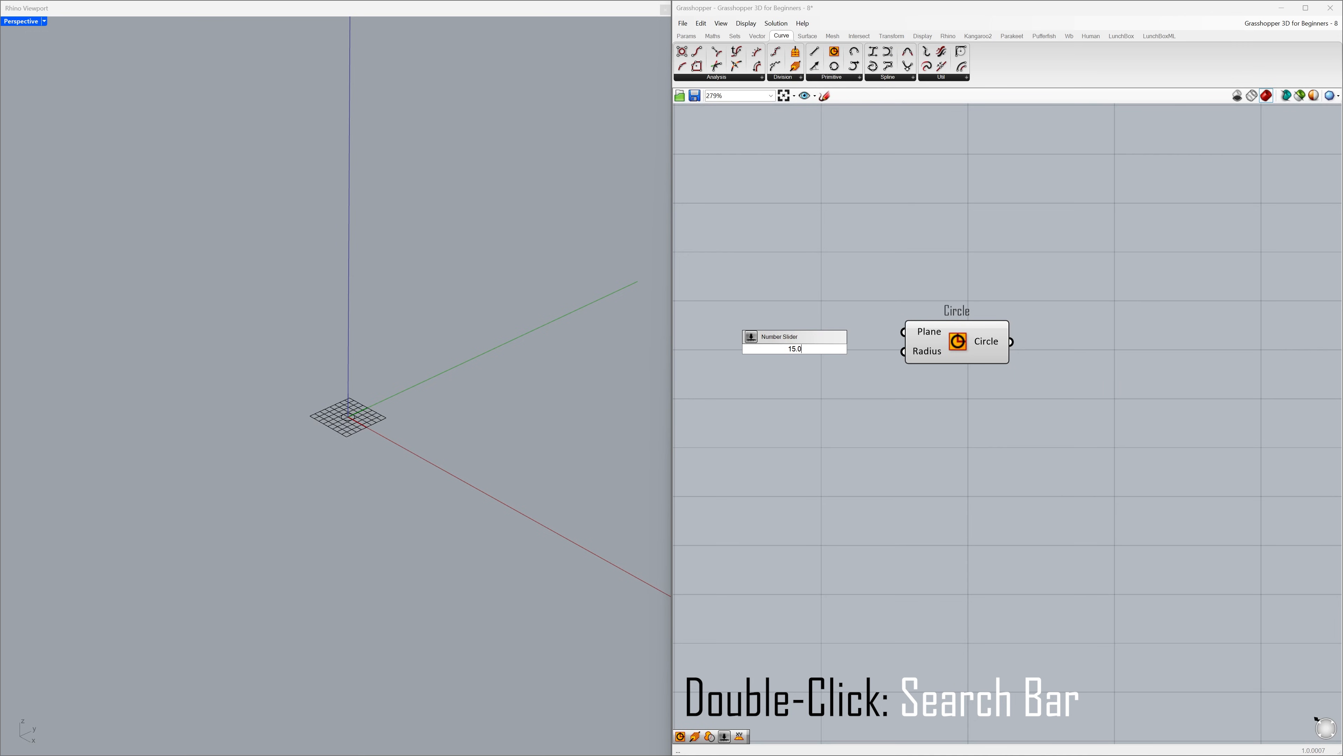
pyautogui.write('5.0')
pyautogui.press('Return')
# Wire the number slider to the Circle's Radius input and set it to 40.0
pyautogui.click(845, 350)
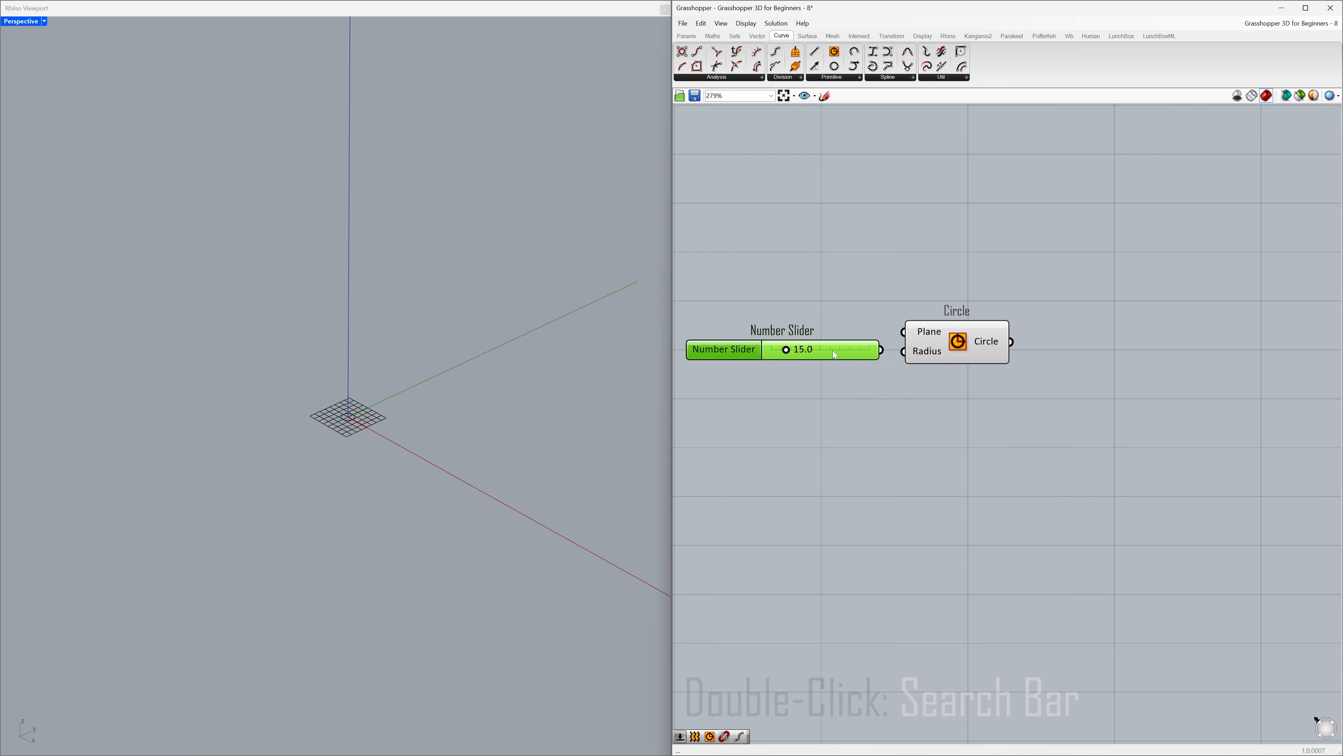
pyautogui.moveTo(880, 350); pyautogui.dragTo(818, 363)
pyautogui.click(820, 374)
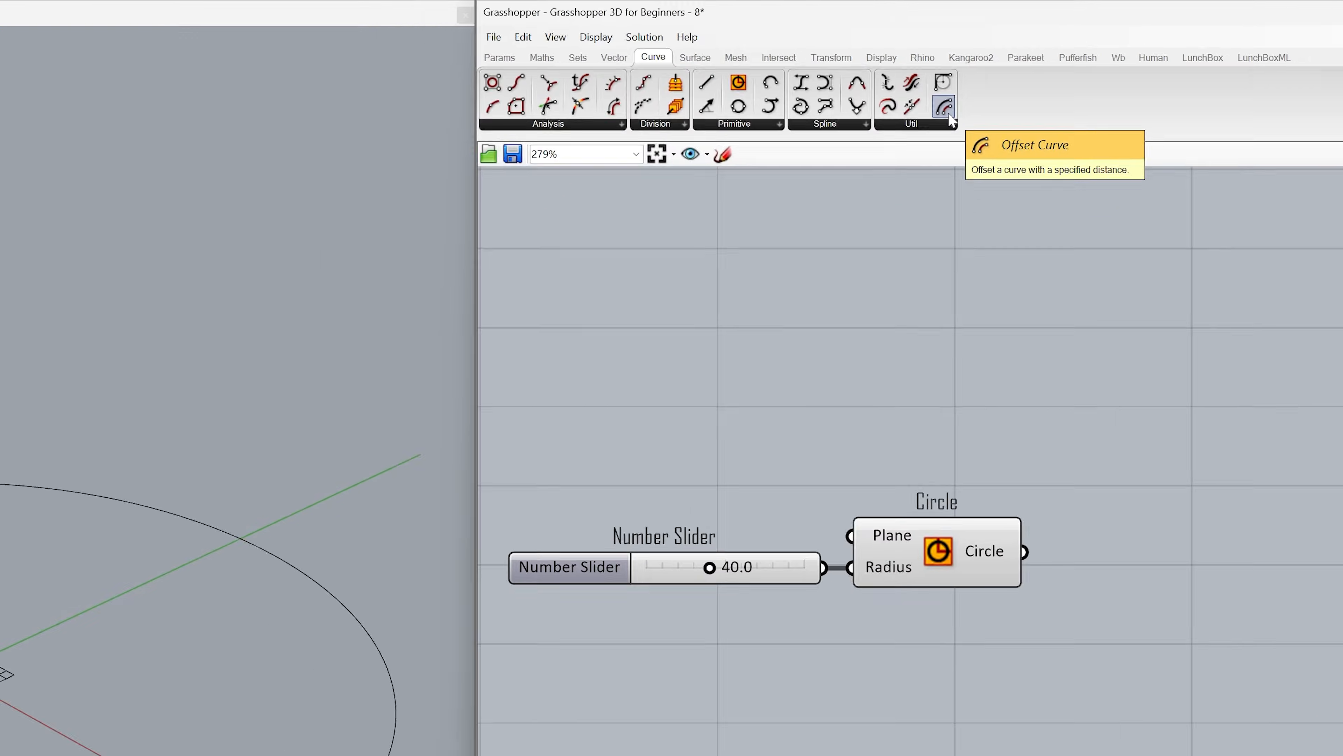
# Add an Offset Curve component below the Circle component and feed the Circle output into its Curve input
pyautogui.click(919, 200)
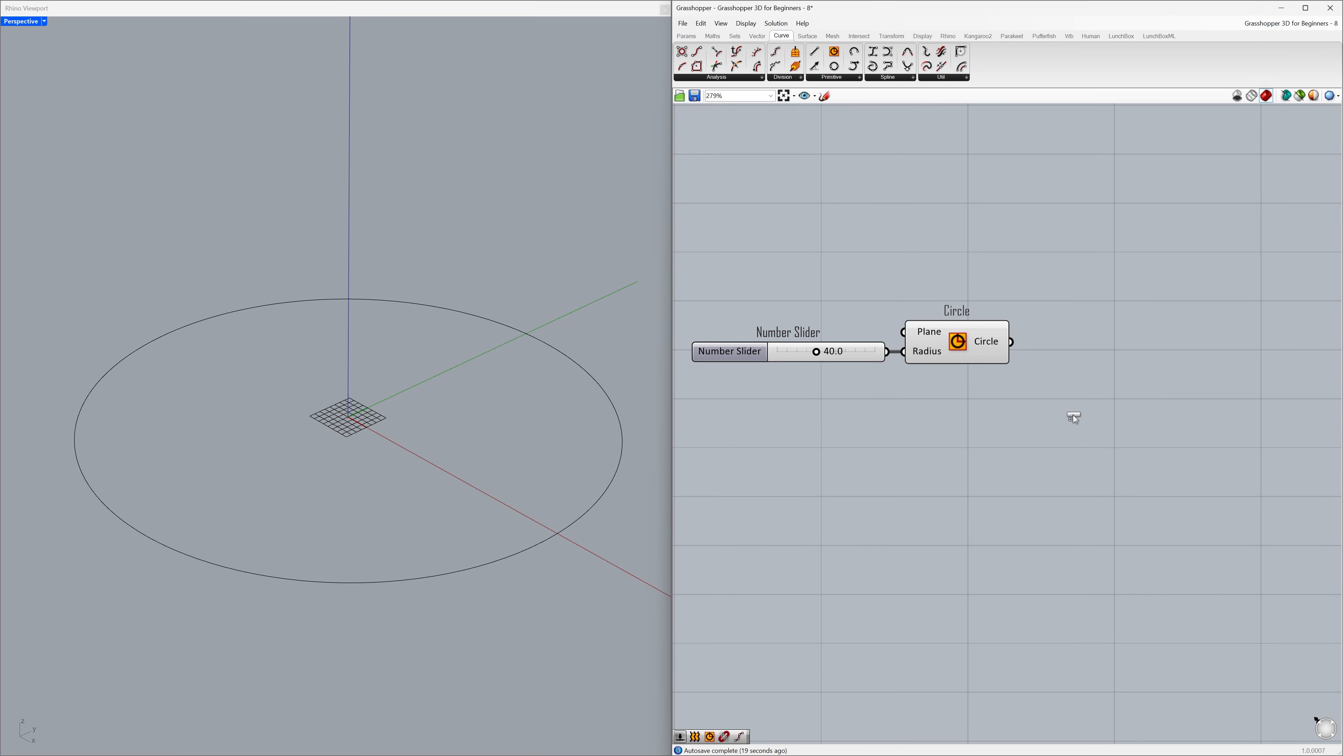
pyautogui.click(1065, 429)
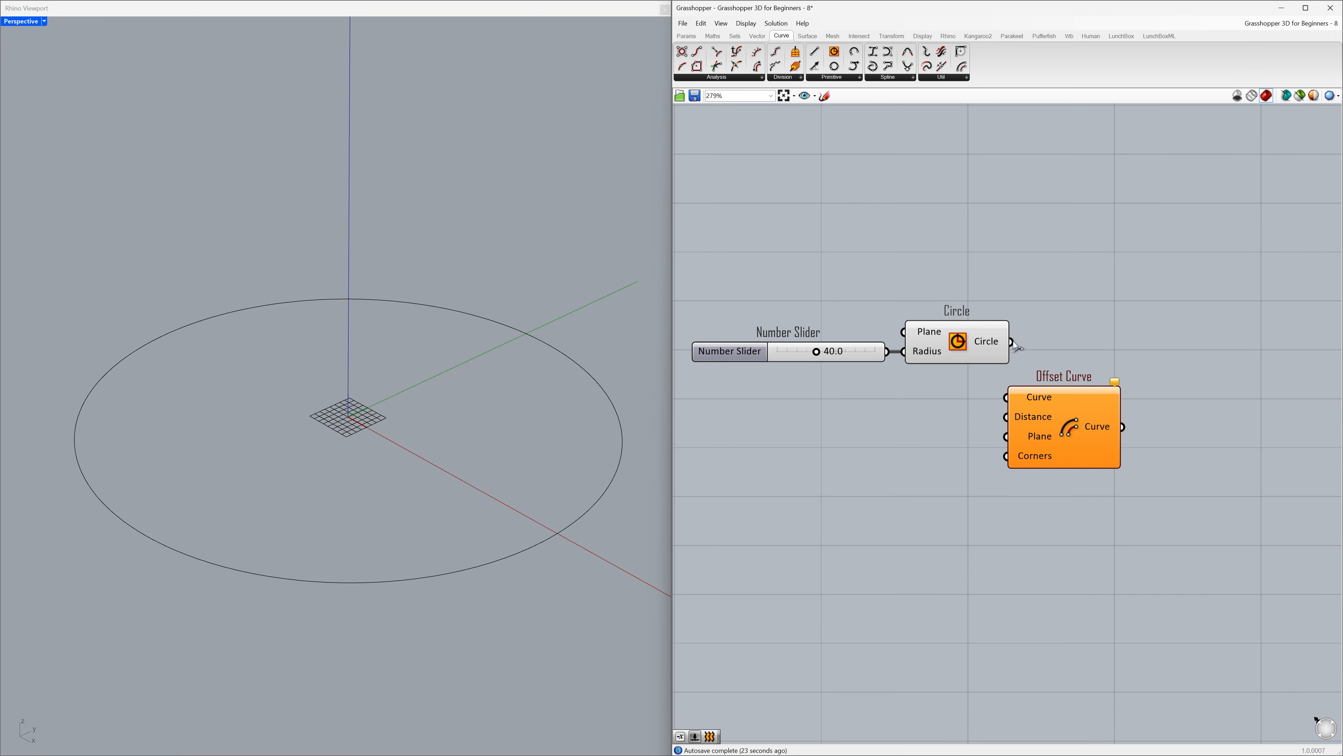
pyautogui.moveTo(1013, 343); pyautogui.dragTo(1064, 464)
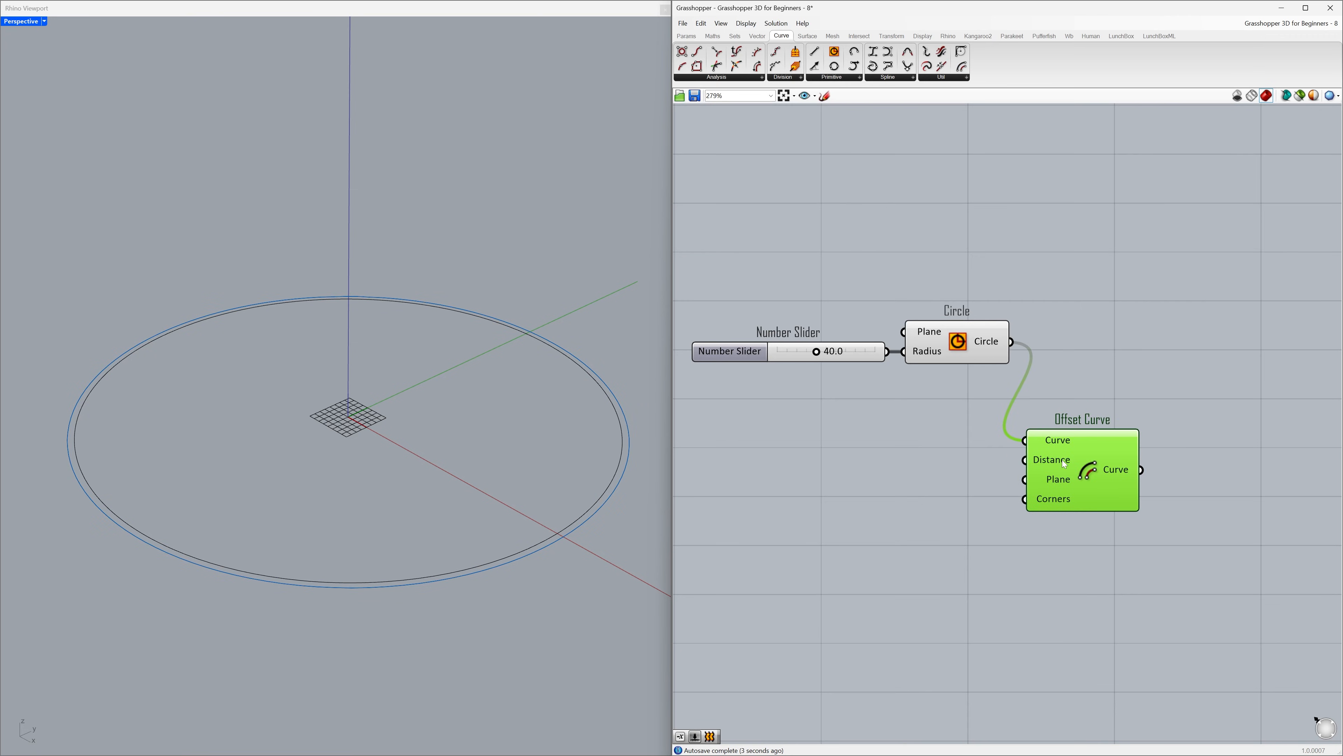
pyautogui.click(993, 464)
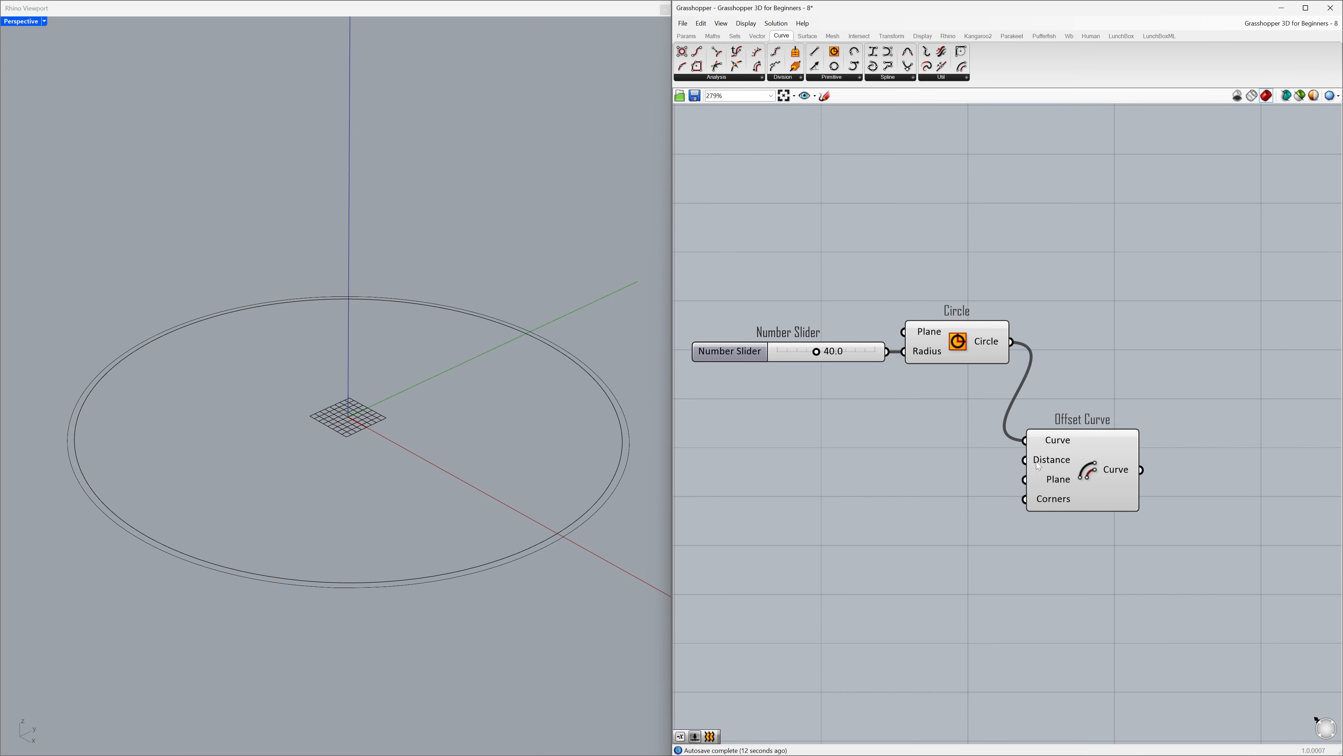
# Duplicate the radius slider, wire the copy to the Offset Curve's Distance input and set it to 3.1
pyautogui.moveTo(1050, 464)
pyautogui.moveTo(860, 353); pyautogui.dragTo(1023, 460)
pyautogui.press('alt')
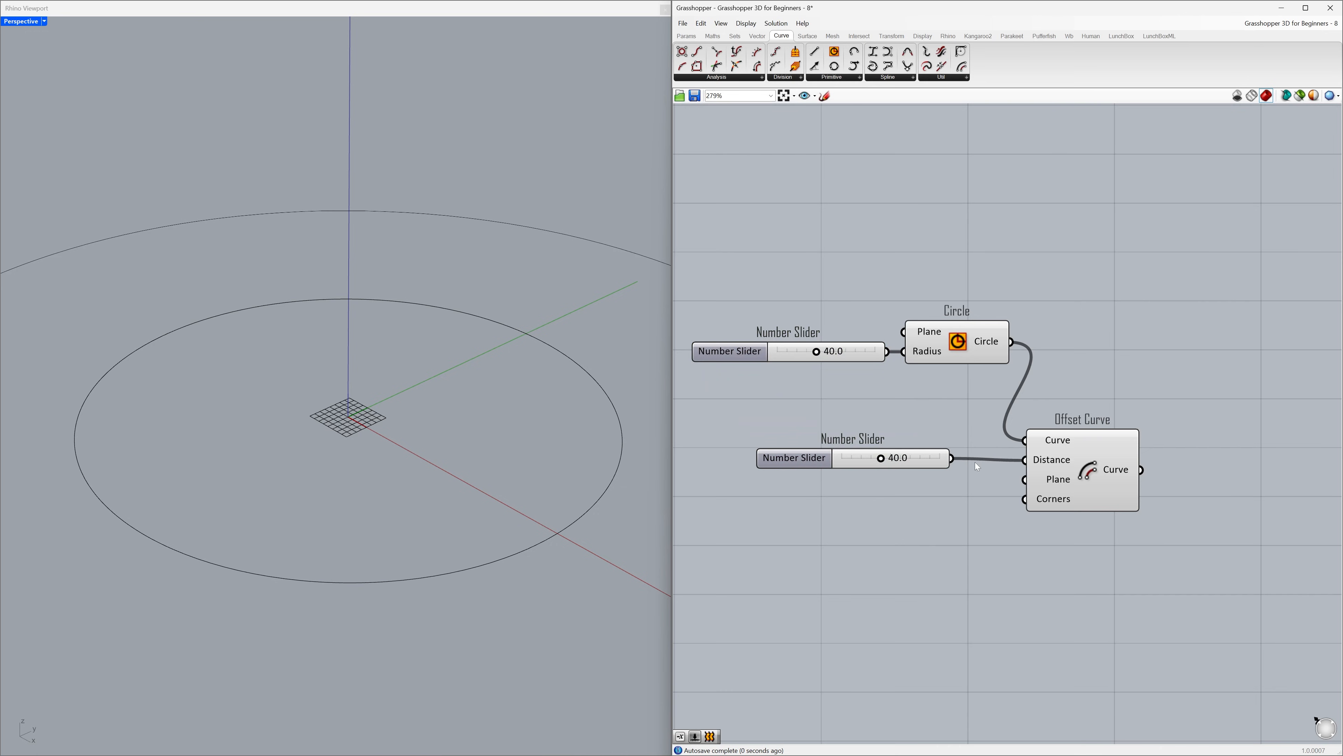
pyautogui.moveTo(926, 461); pyautogui.dragTo(876, 466)
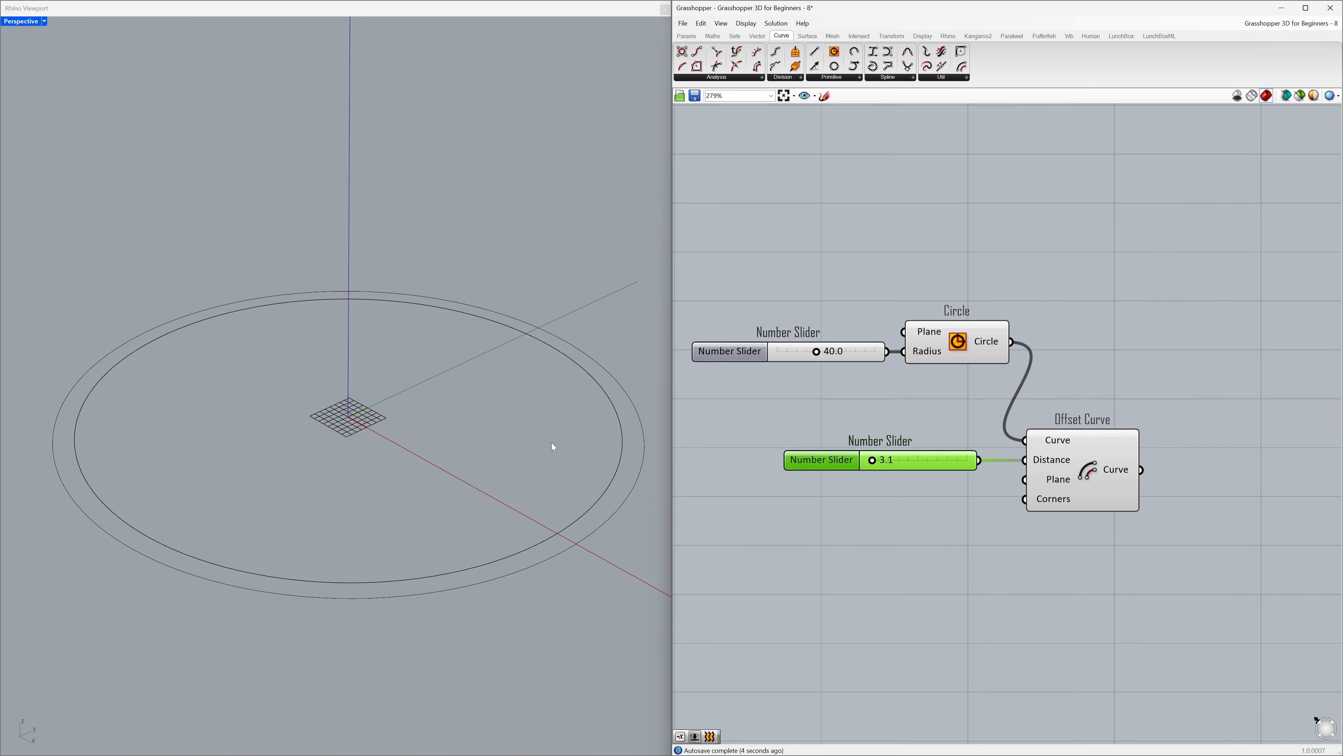
pyautogui.click(781, 486)
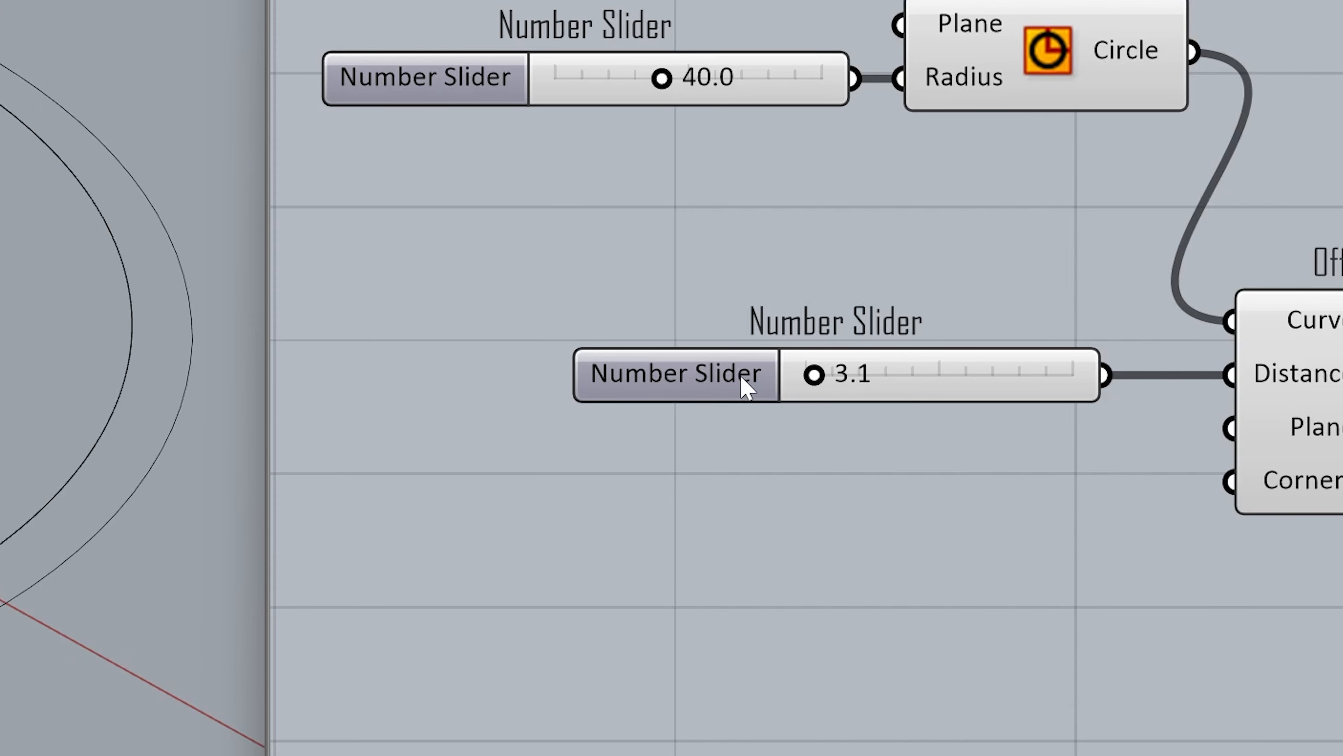
# Set the minimum of the offset distance slider's numeric domain to -100.0
pyautogui.doubleClick(746, 389)
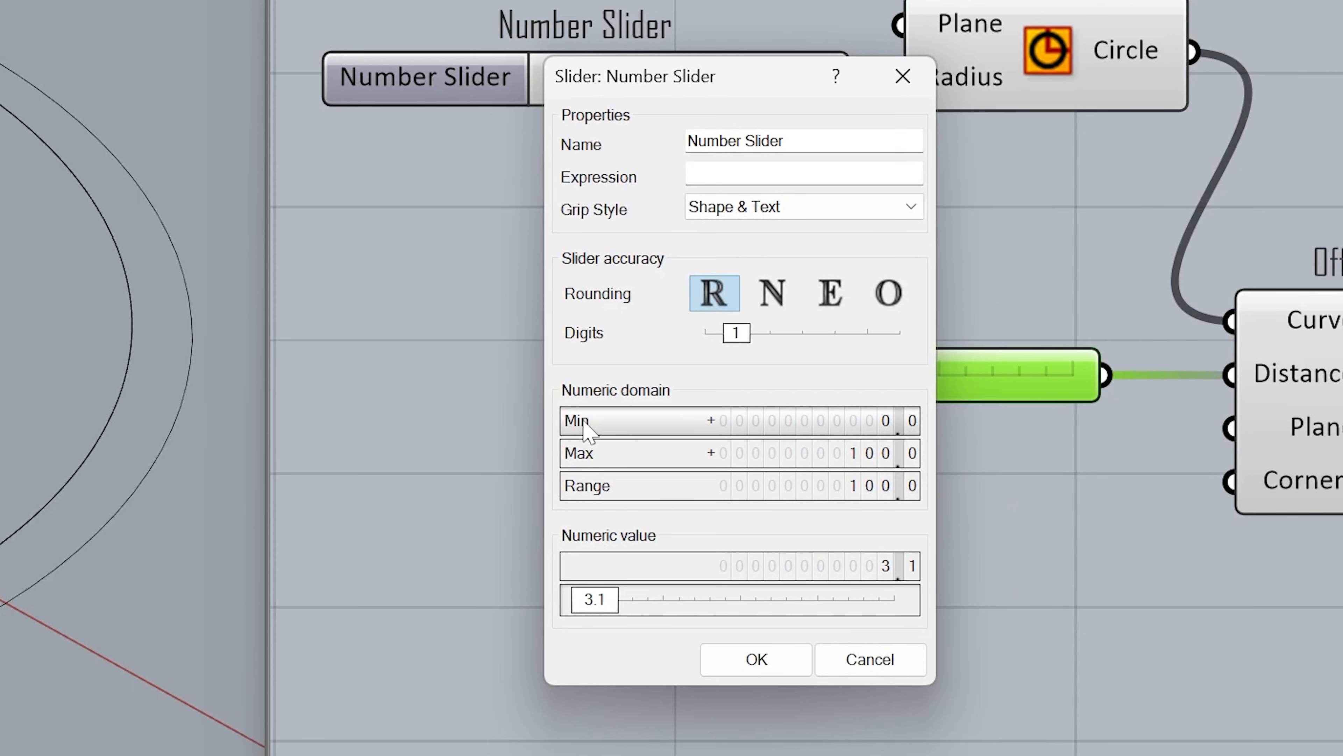
pyautogui.moveTo(869, 429); pyautogui.dragTo(872, 723)
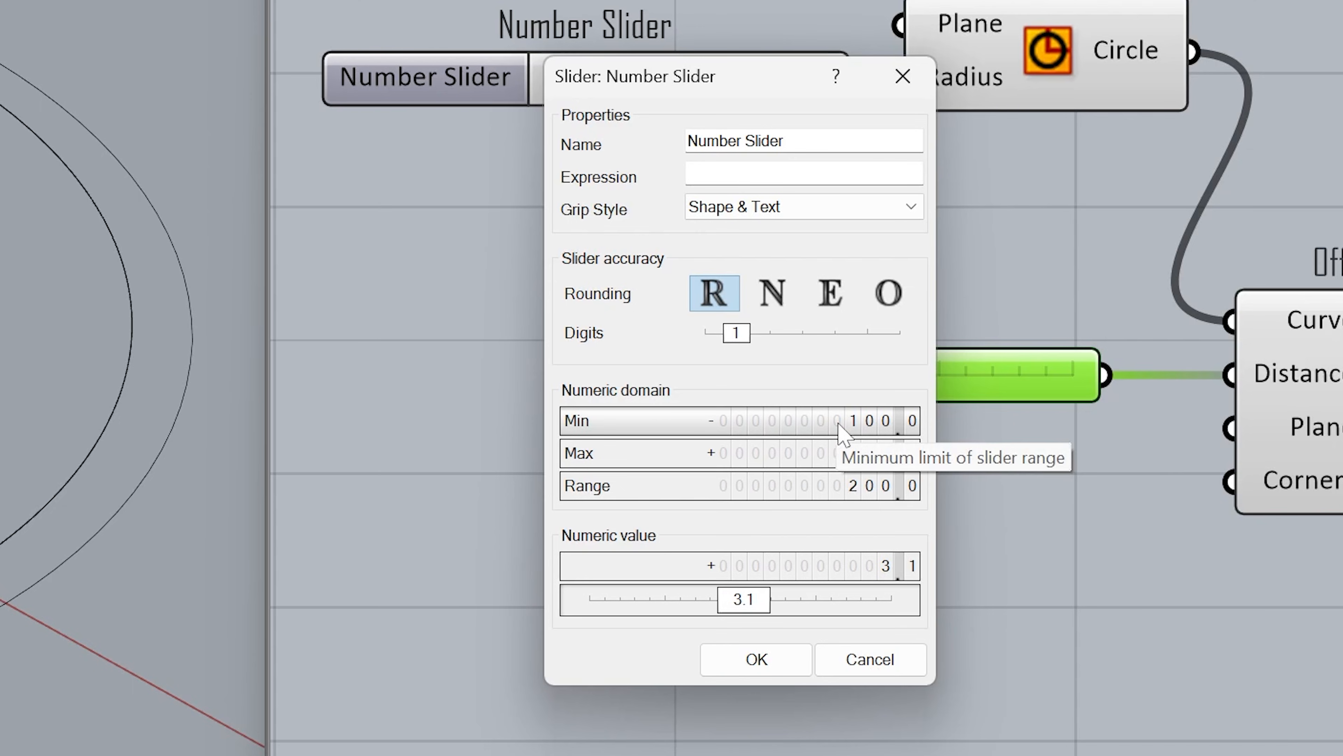
pyautogui.click(785, 660)
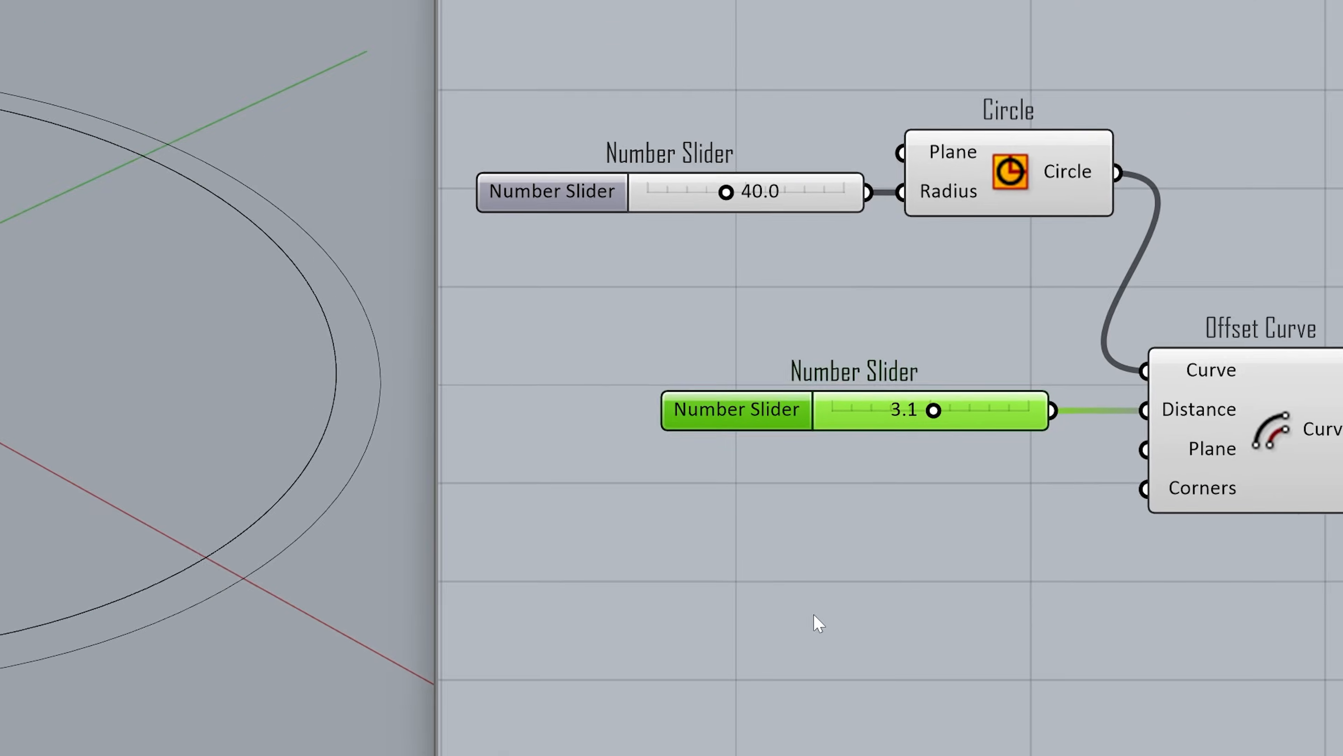
pyautogui.click(818, 623)
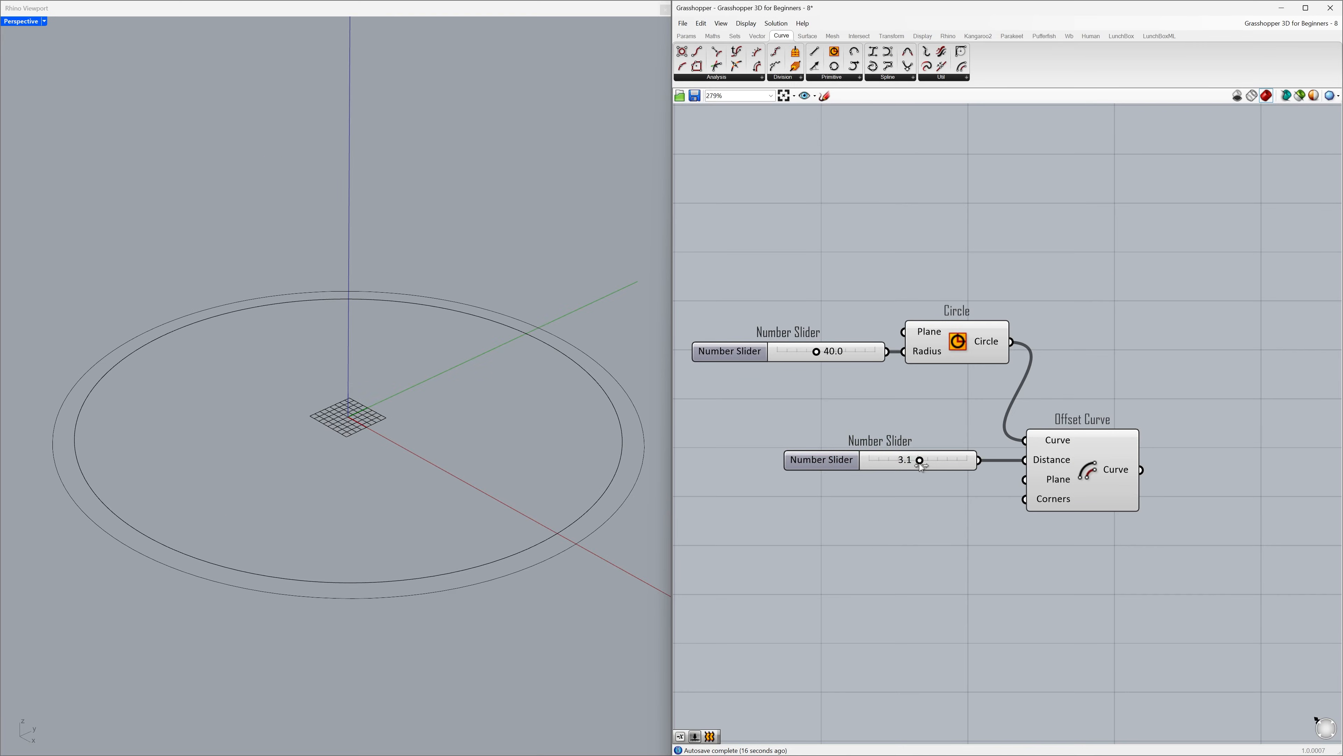
# Set the offset distance slider to -15 and move it closer to the Offset Curve component
pyautogui.moveTo(920, 465); pyautogui.dragTo(905, 460)
pyautogui.doubleClick(914, 462)
pyautogui.write('5')
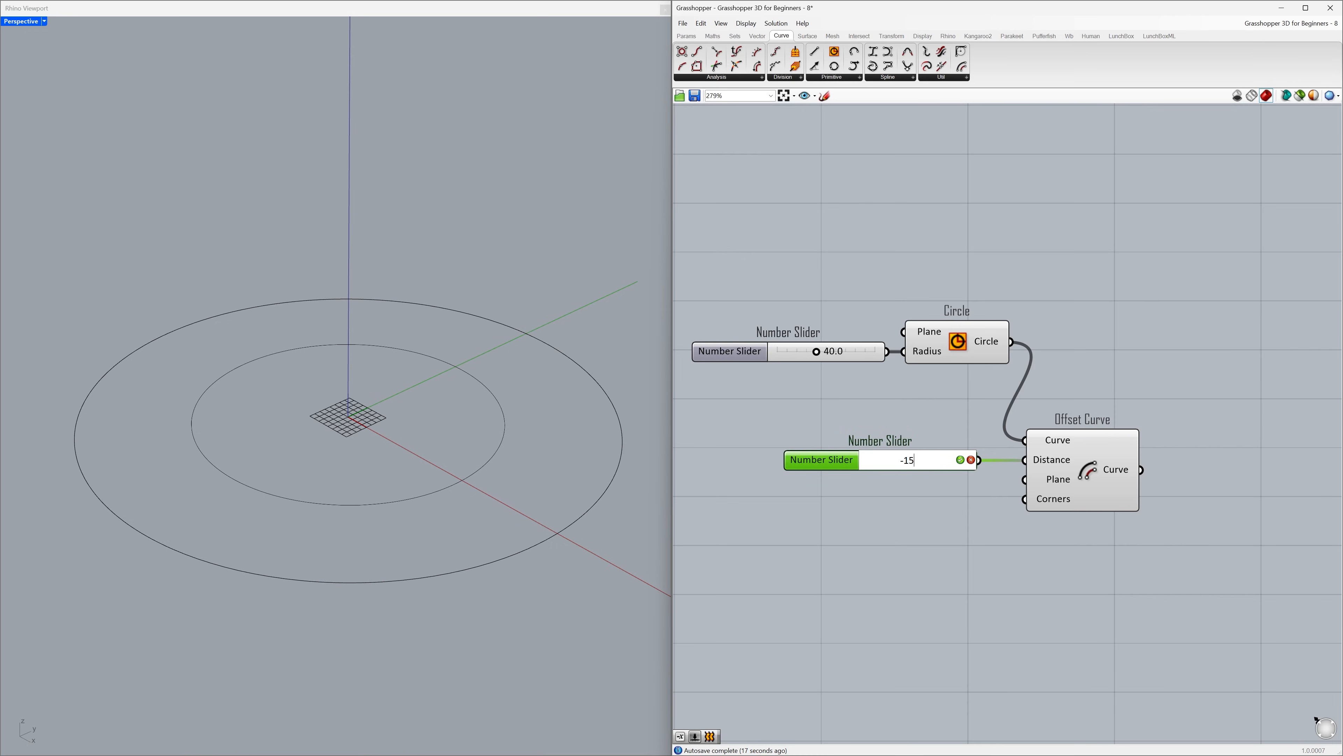
pyautogui.press('Return')
pyautogui.click(920, 484)
pyautogui.moveTo(878, 461); pyautogui.dragTo(905, 464)
pyautogui.click(925, 491)
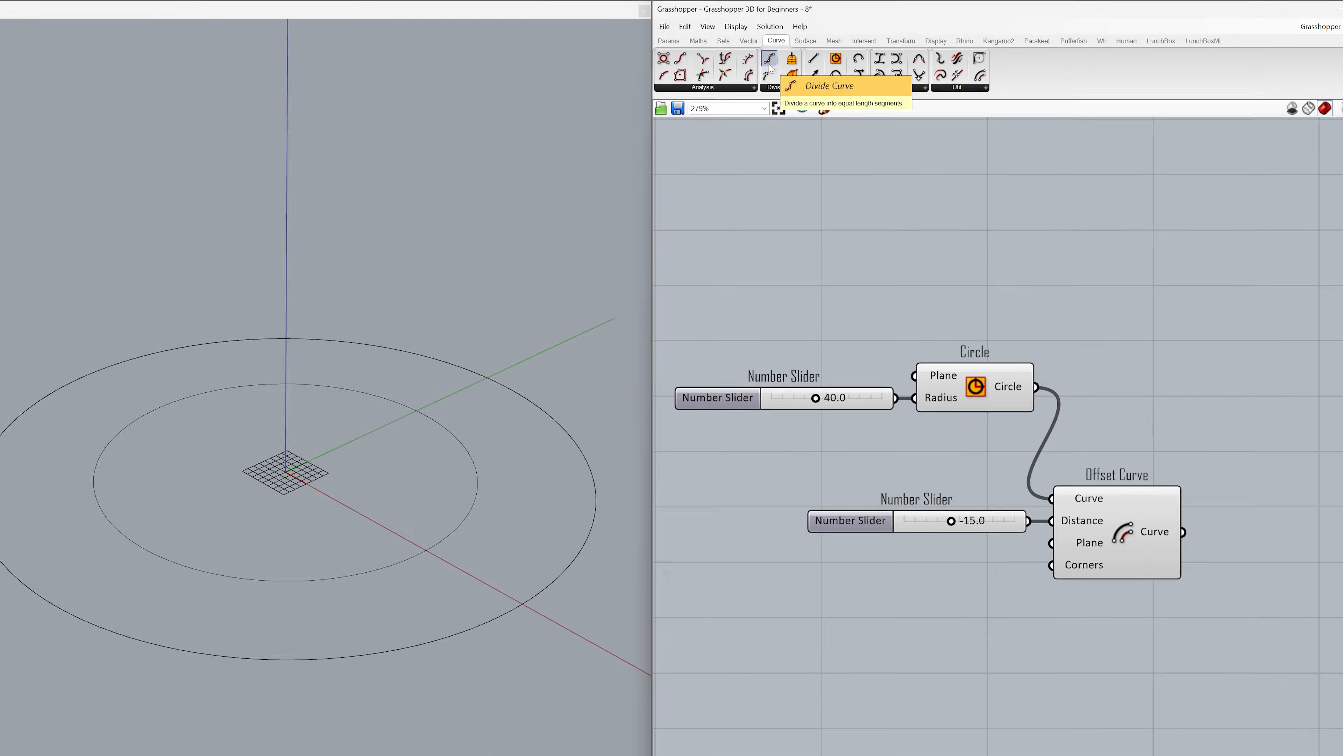
# Add a Divide Curve component beyond the Circle component and connect the Circle output to its Curve input
pyautogui.moveTo(691, 151); pyautogui.dragTo(961, 366)
pyautogui.moveTo(1197, 347); pyautogui.dragTo(1209, 363)
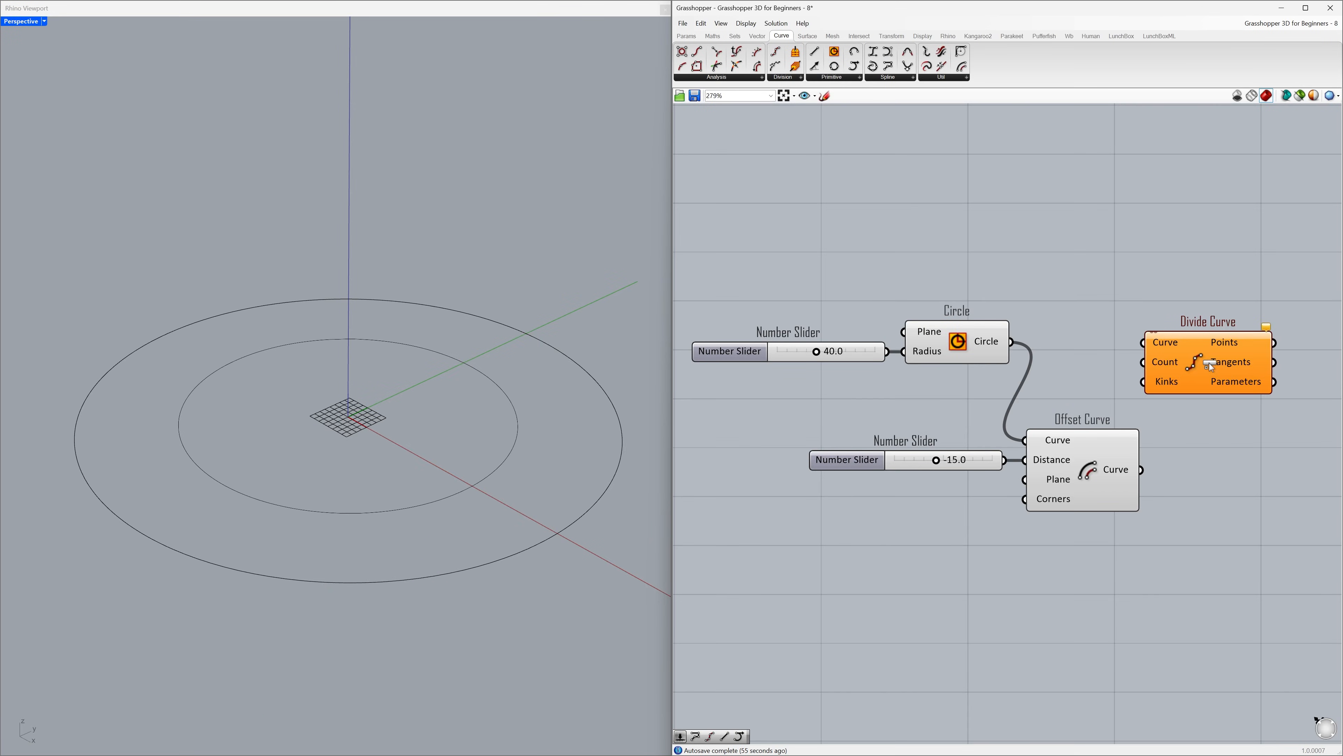
pyautogui.moveTo(1013, 342); pyautogui.dragTo(1183, 354)
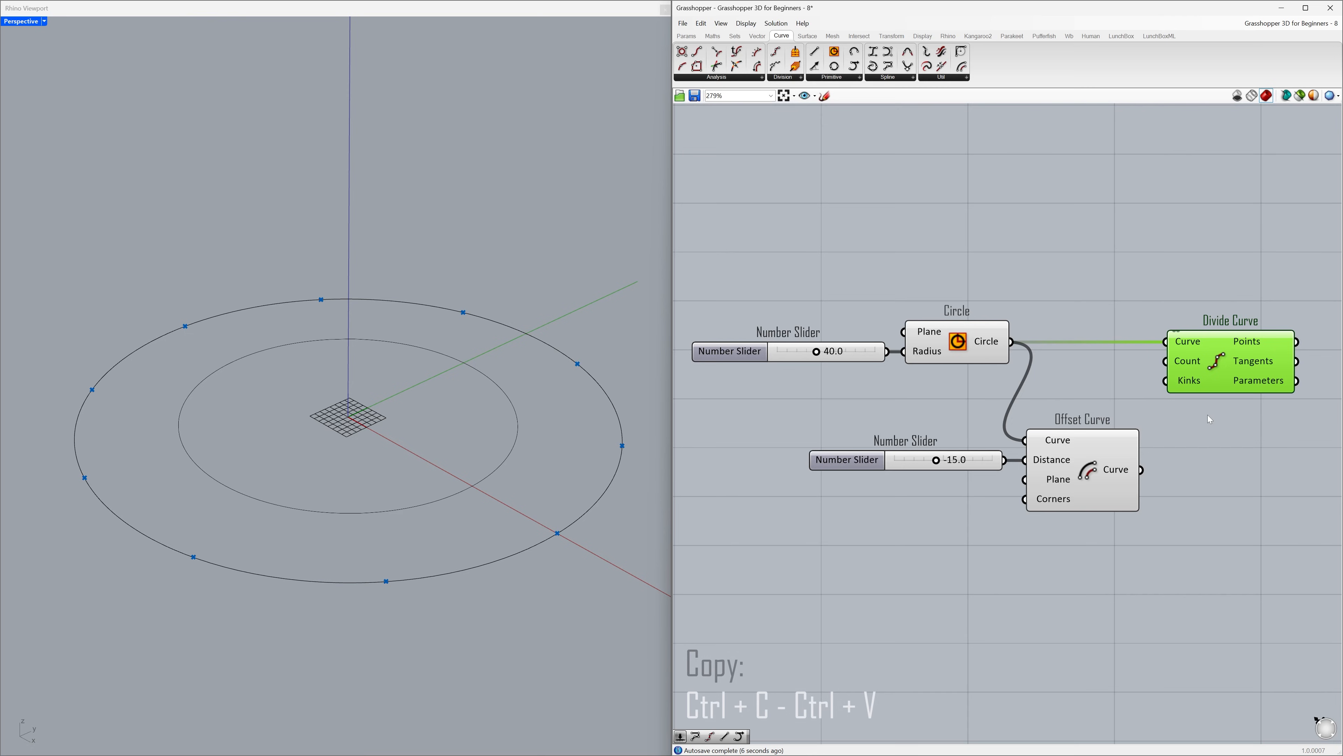
# Copy the Divide Curve component below the original and connect the Offset Curve output to the copy's Curve input
pyautogui.hotkey('ctrl', 'c')
pyautogui.hotkey('ctrl', 'v')
pyautogui.moveTo(1232, 378); pyautogui.dragTo(1233, 490)
pyautogui.moveTo(1142, 469); pyautogui.dragTo(1194, 477)
pyautogui.click(1202, 429)
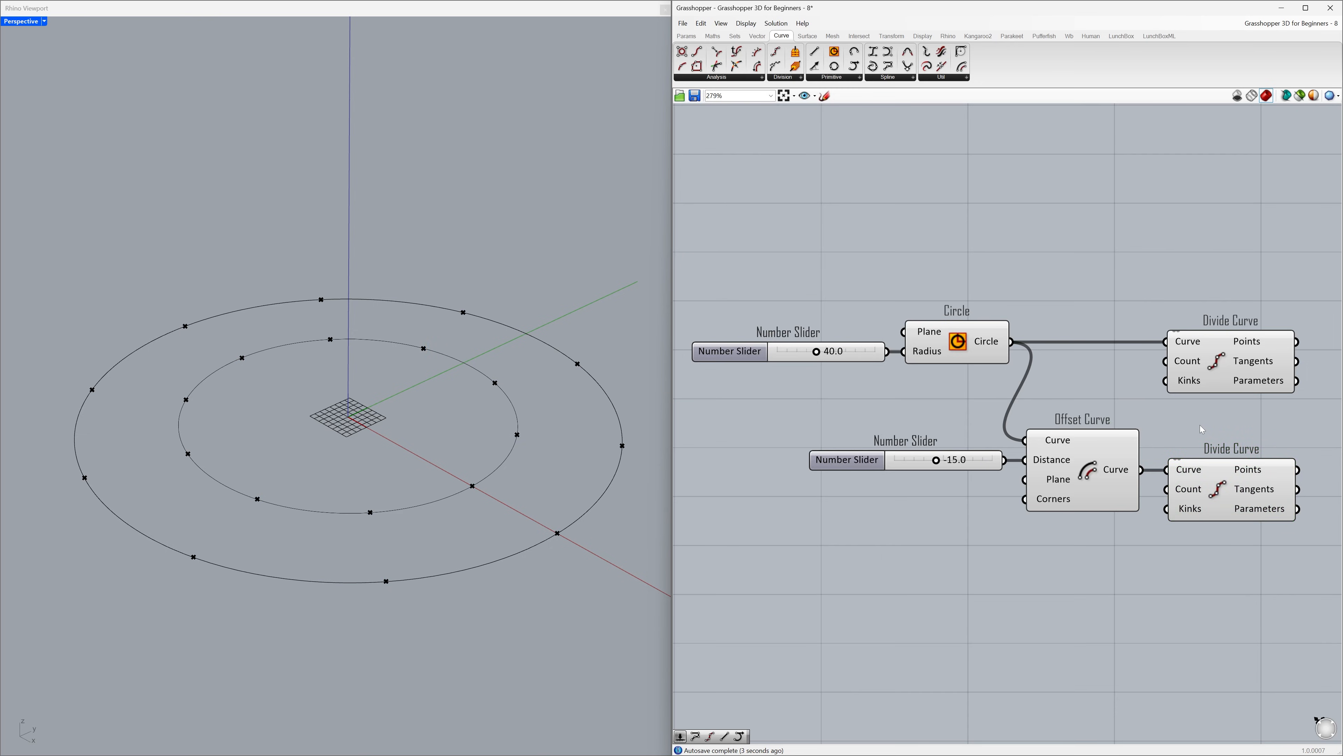
# Create a number slider with the range 0<20 and wire it to the Count inputs of both Divide Curve components
pyautogui.moveTo(1190, 365)
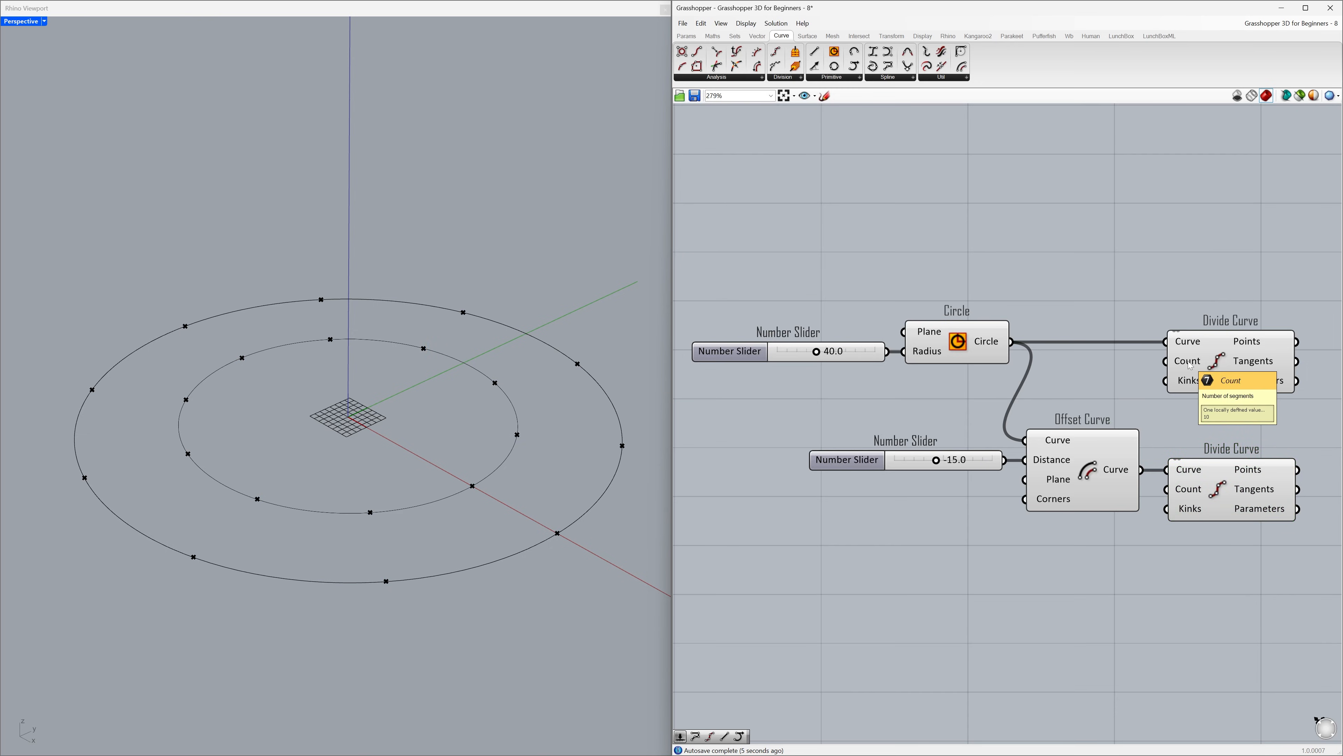
pyautogui.doubleClick(1053, 393)
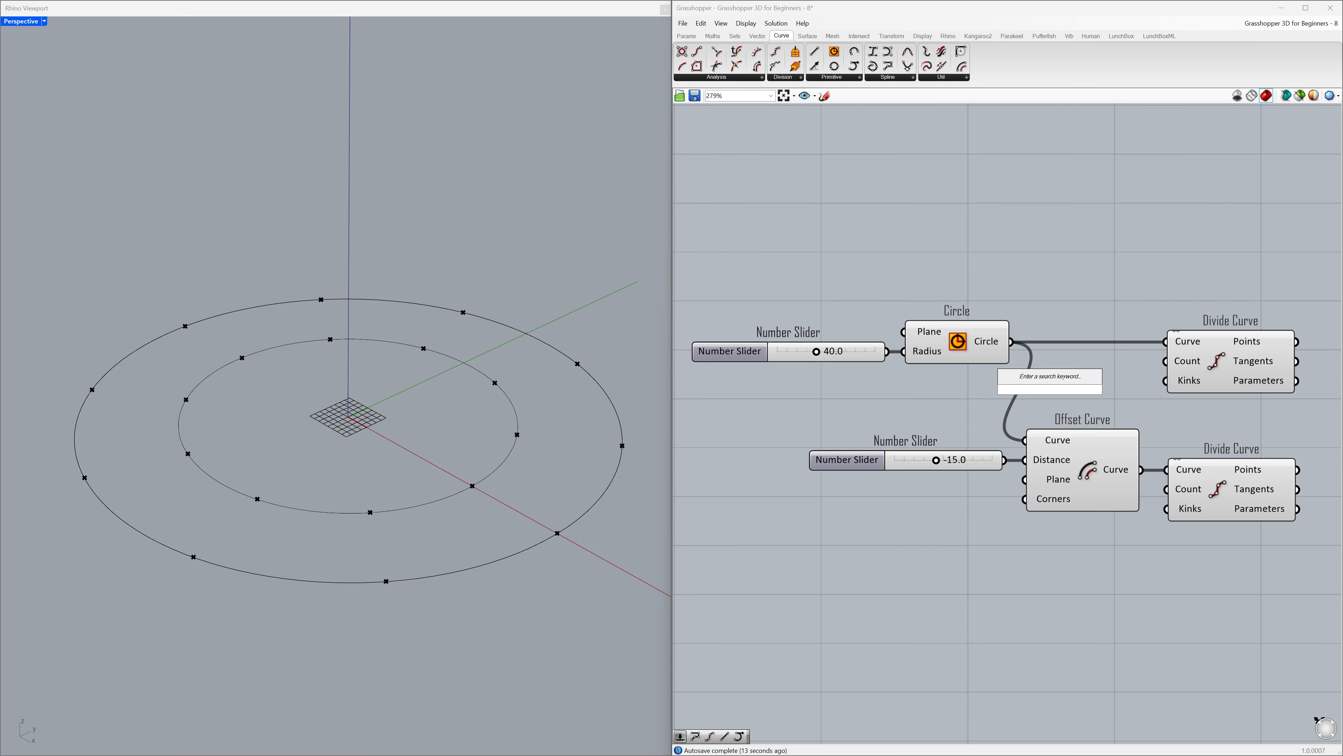
pyautogui.write('0<20')
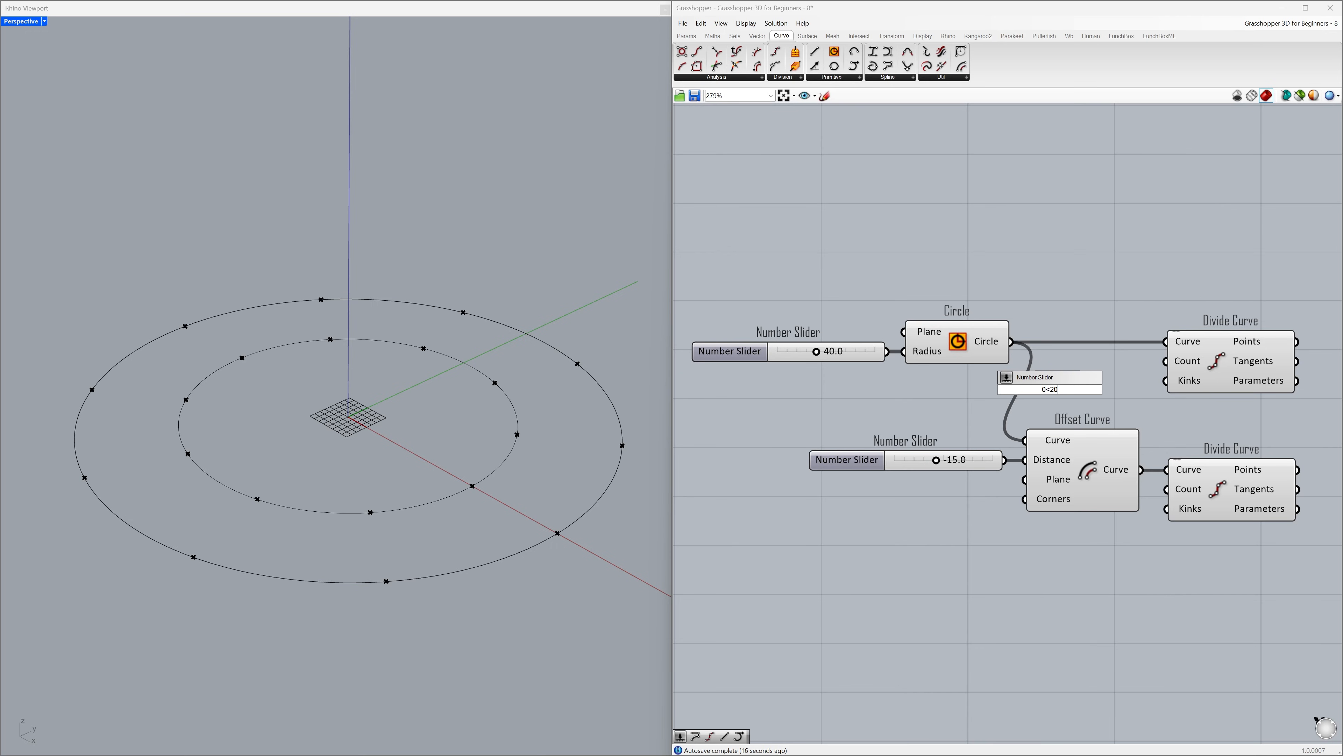
pyautogui.press('Return')
pyautogui.moveTo(1080, 390); pyautogui.dragTo(1035, 394)
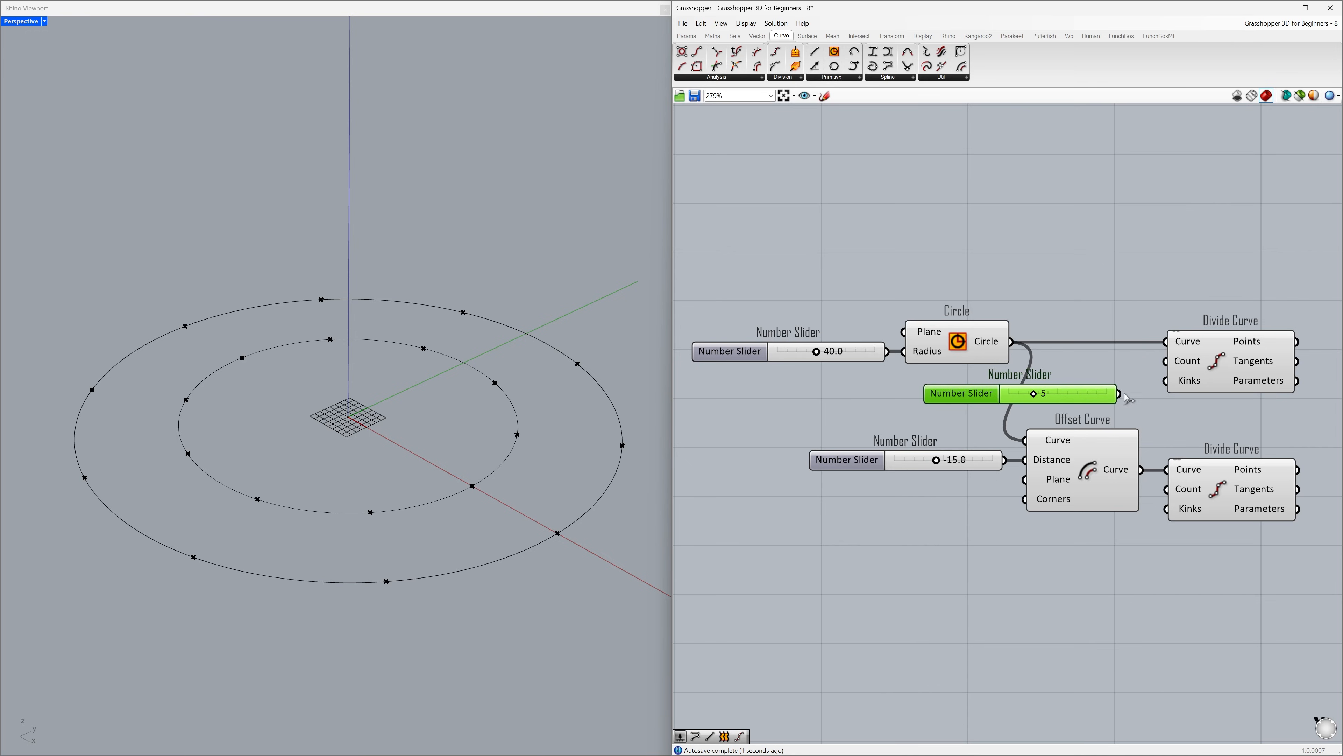
pyautogui.moveTo(1119, 393); pyautogui.dragTo(1159, 492)
# Shift the Offset Curve component and its distance slider slightly away from the Divide Curve, and set the count slider to 12
pyautogui.click(1082, 471)
pyautogui.keyDown('shift'); pyautogui.click(983, 463); pyautogui.keyUp('shift')
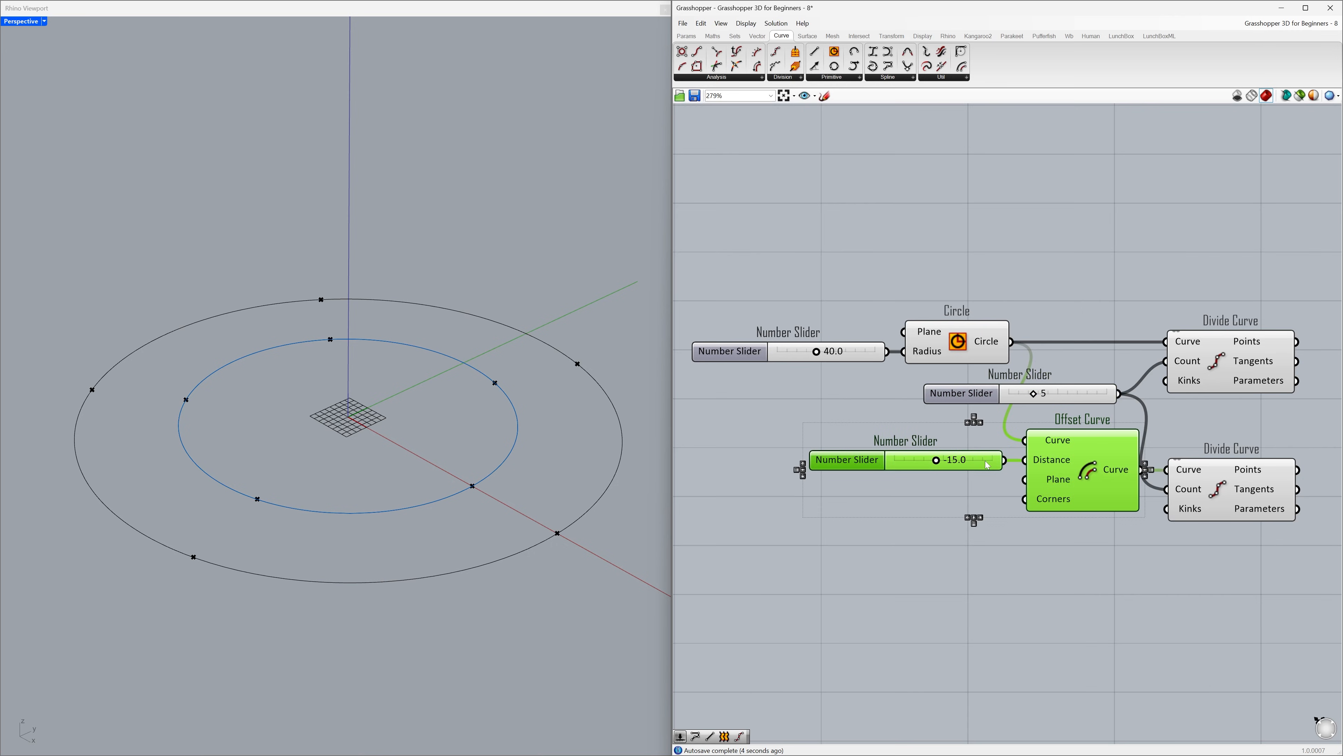
pyautogui.moveTo(983, 464); pyautogui.dragTo(961, 463)
pyautogui.click(958, 436)
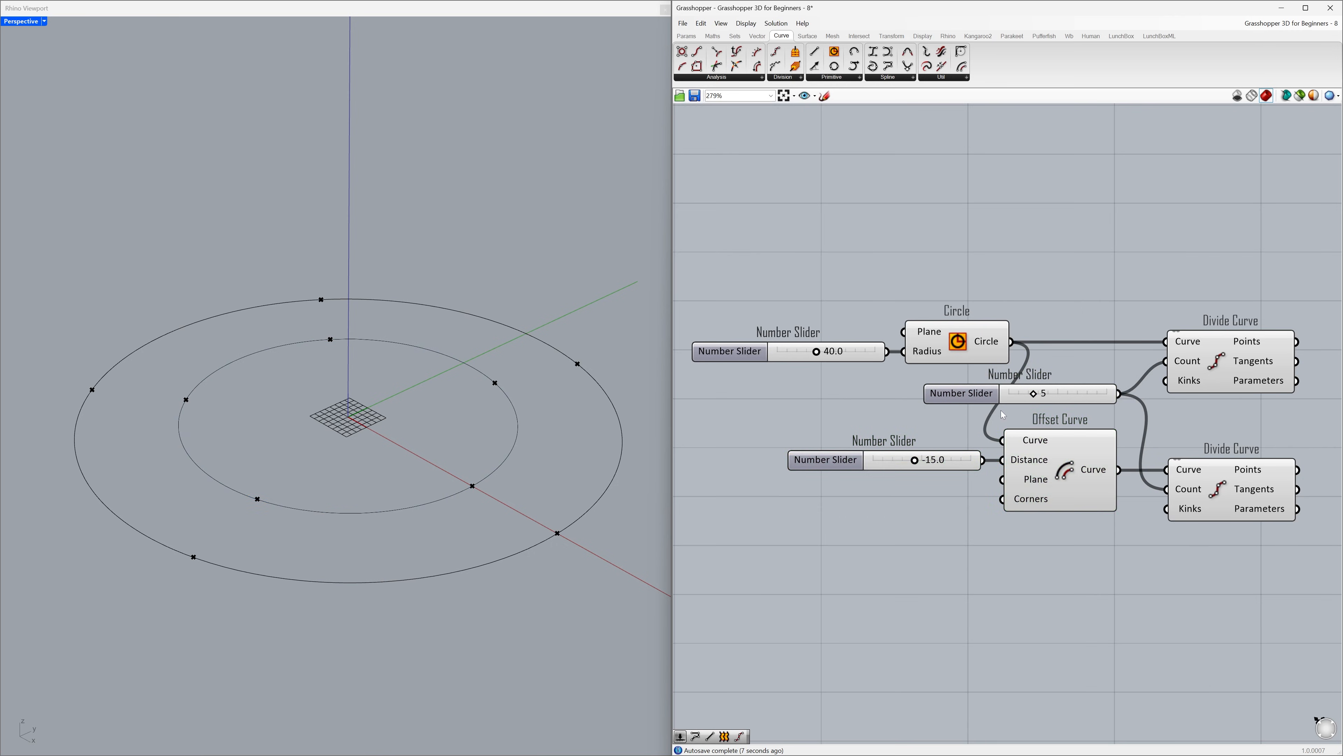
pyautogui.moveTo(1035, 398); pyautogui.dragTo(1068, 397)
# Add a Line component with the circle's division points as Start Point and the offset curve's division points as End Point
pyautogui.moveTo(1229, 419); pyautogui.dragTo(1026, 422, button='right')
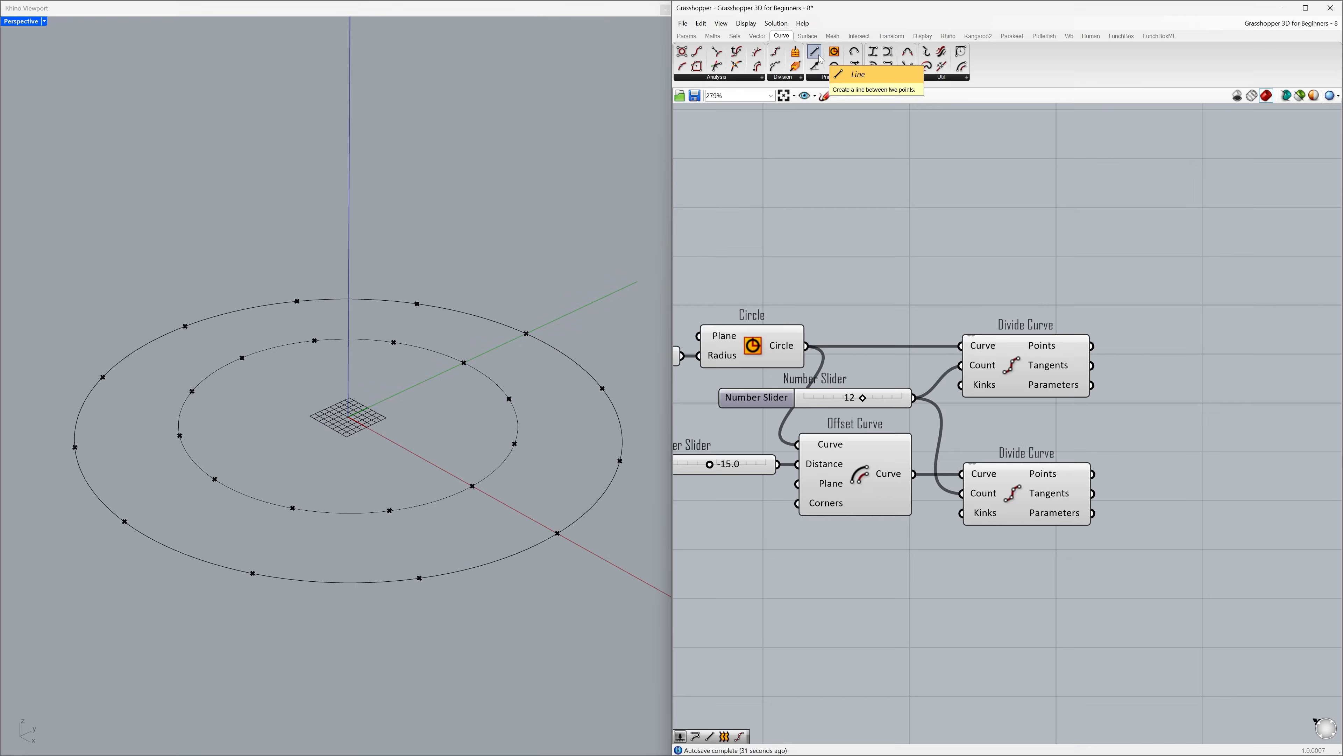
pyautogui.click(843, 157)
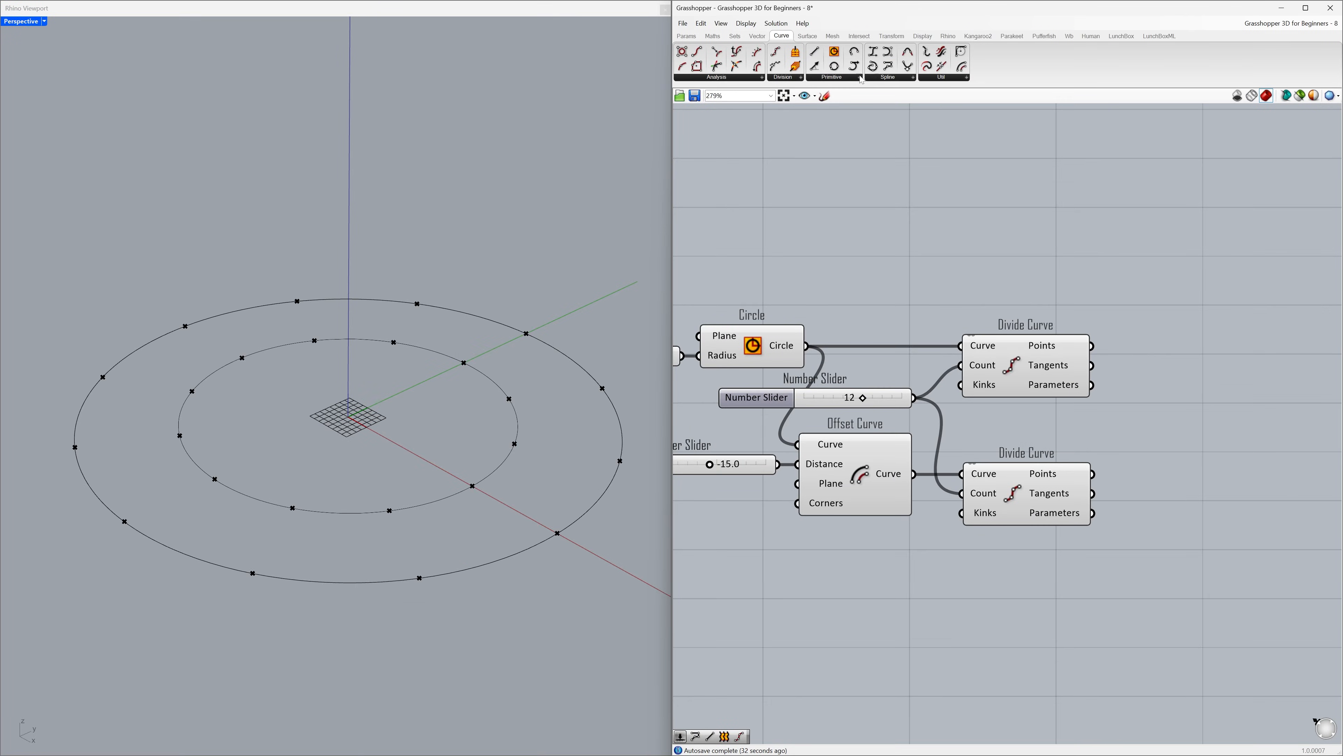
pyautogui.click(1183, 419)
pyautogui.moveTo(1197, 428); pyautogui.dragTo(1201, 430)
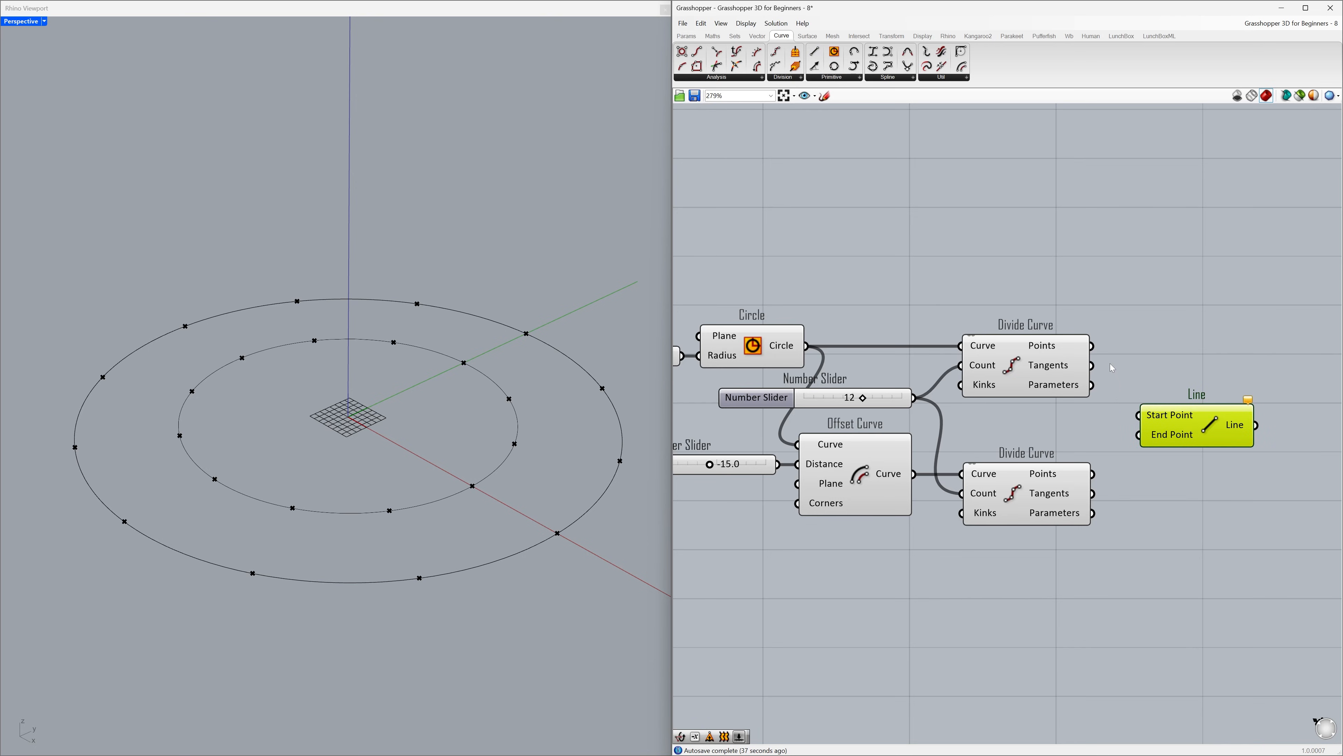
pyautogui.moveTo(1092, 345)
pyautogui.mouseDown()
pyautogui.moveTo(1114, 350)
pyautogui.moveTo(1137, 418)
pyautogui.mouseUp()
pyautogui.moveTo(1093, 473); pyautogui.dragTo(1168, 360)
pyautogui.click(1077, 422)
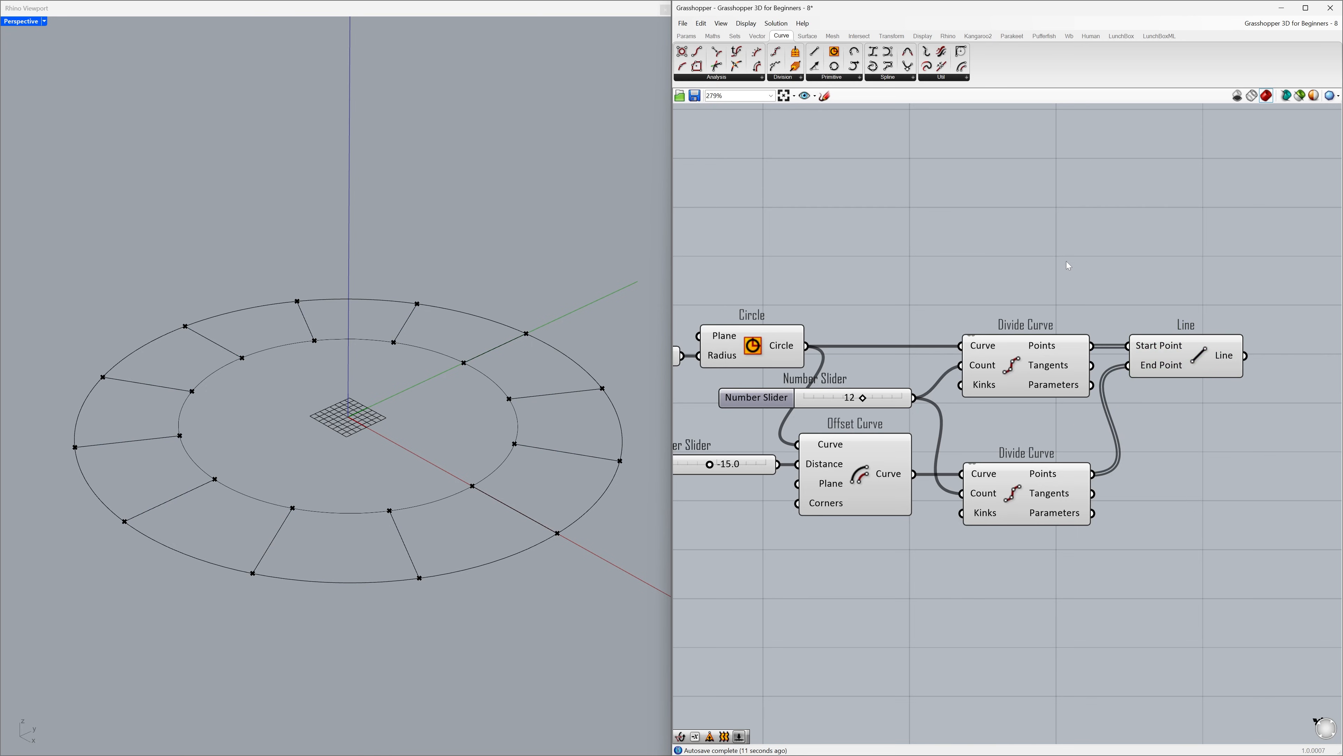
# Disable the preview of the Circle, Offset Curve and both Divide Curve components, leaving the Line component's preview on
pyautogui.moveTo(1066, 262); pyautogui.dragTo(743, 521)
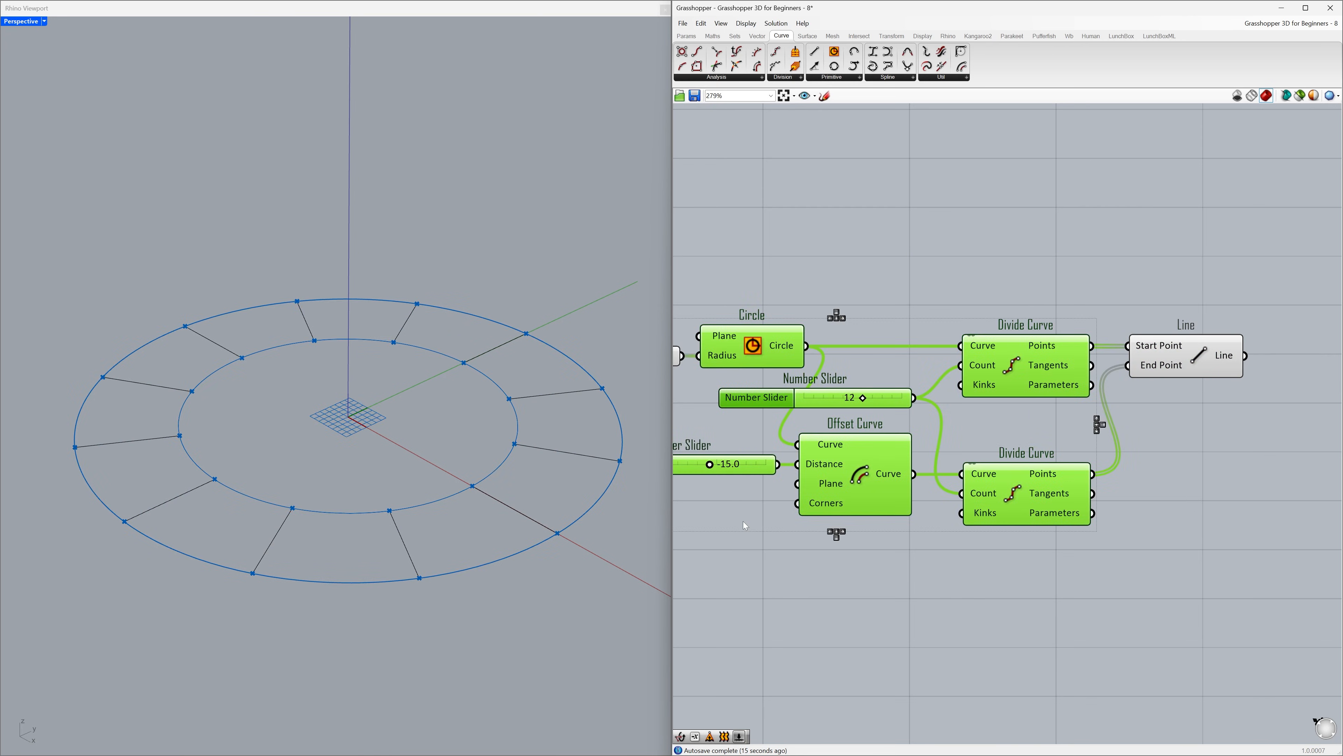
pyautogui.hotkey('ctrl', 'q')
pyautogui.click(784, 527)
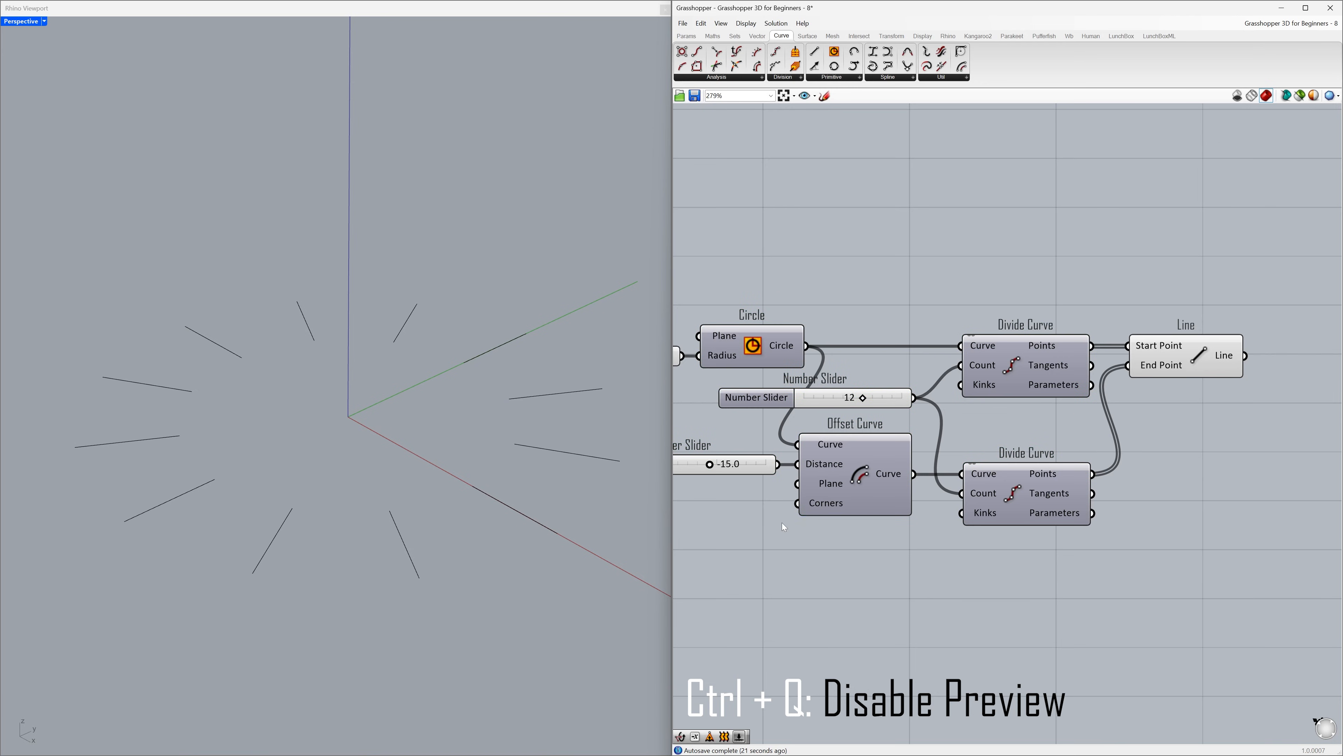
# Shift the count slider, the Offset Curve with its distance slider, and the lower Divide Curve slightly down to space out the definition
pyautogui.moveTo(1002, 562); pyautogui.dragTo(762, 428)
pyautogui.click(1010, 433)
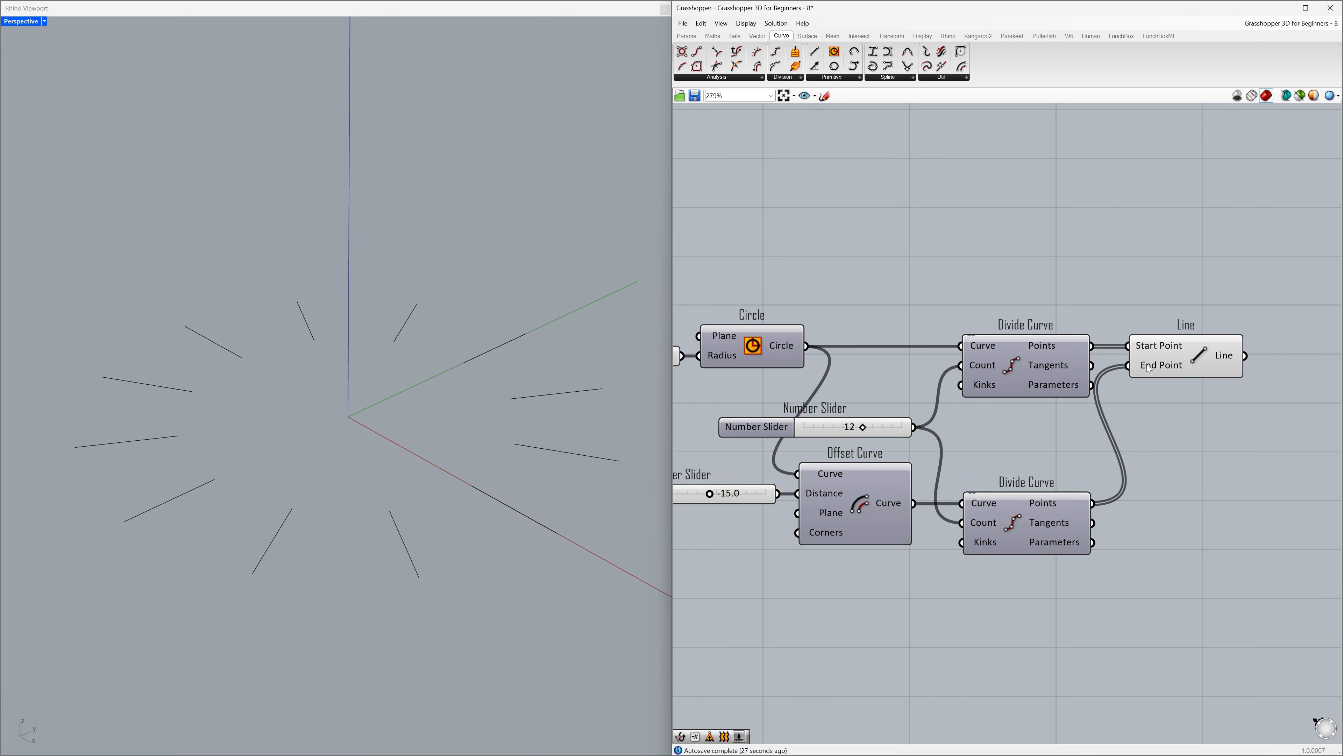
pyautogui.moveTo(1147, 364); pyautogui.dragTo(1156, 366)
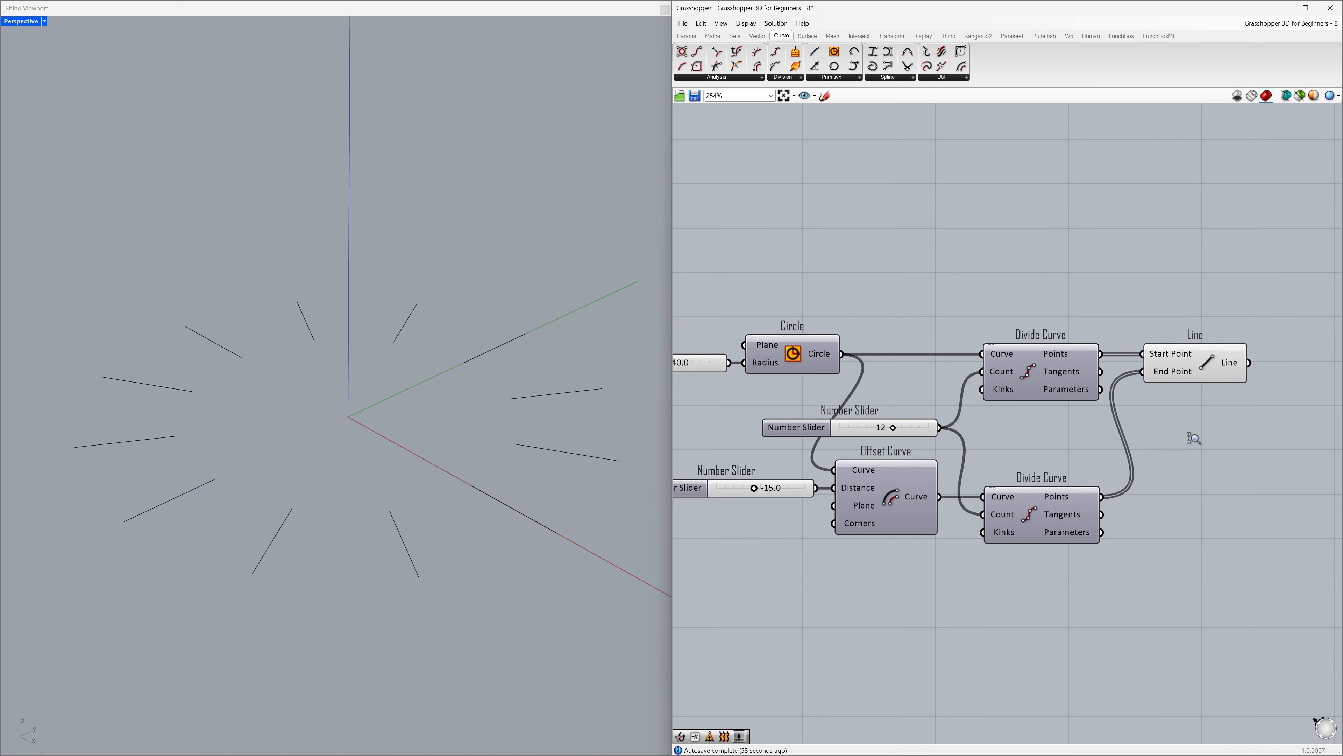
# Add a Move component after the Line component, wire Line into its Geometry input and inspect the moved lines in the Rhino viewport
pyautogui.scroll(-1, 1195, 439)
pyautogui.moveTo(1196, 439); pyautogui.dragTo(1107, 439, button='right')
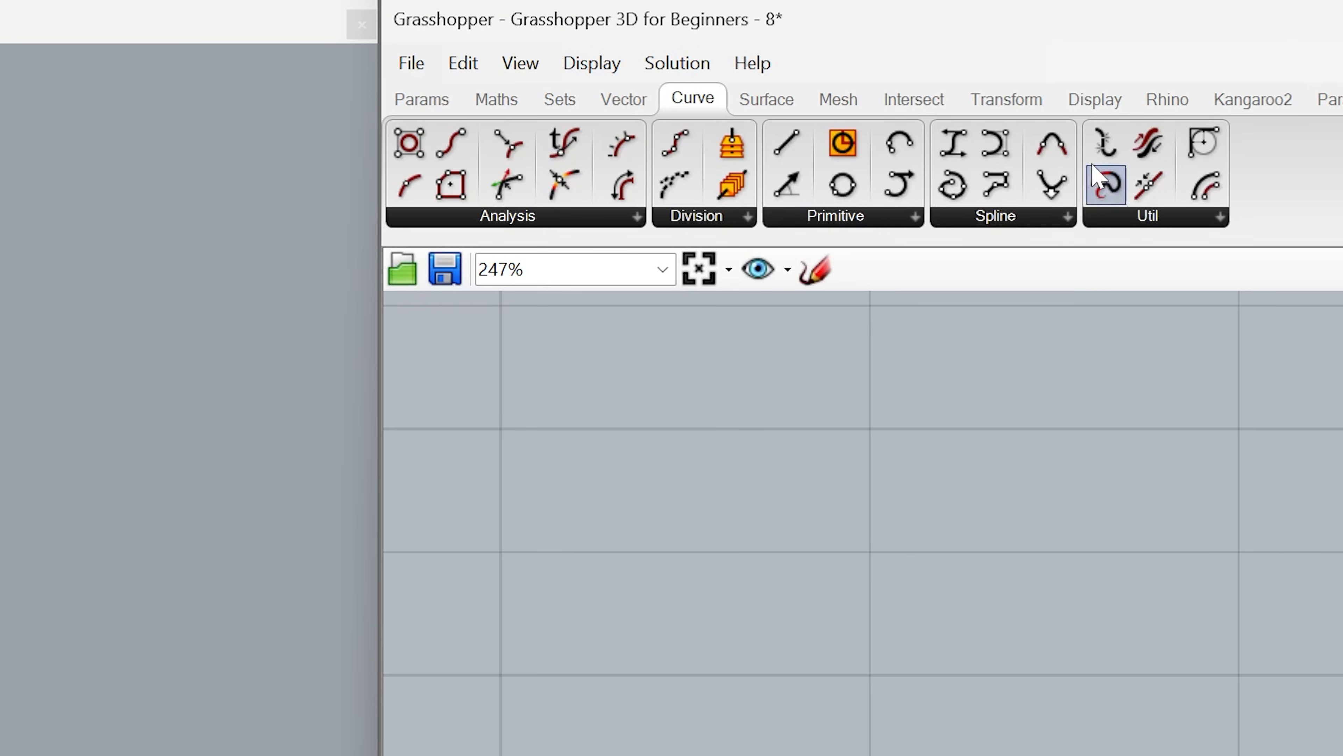
pyautogui.click(1006, 99)
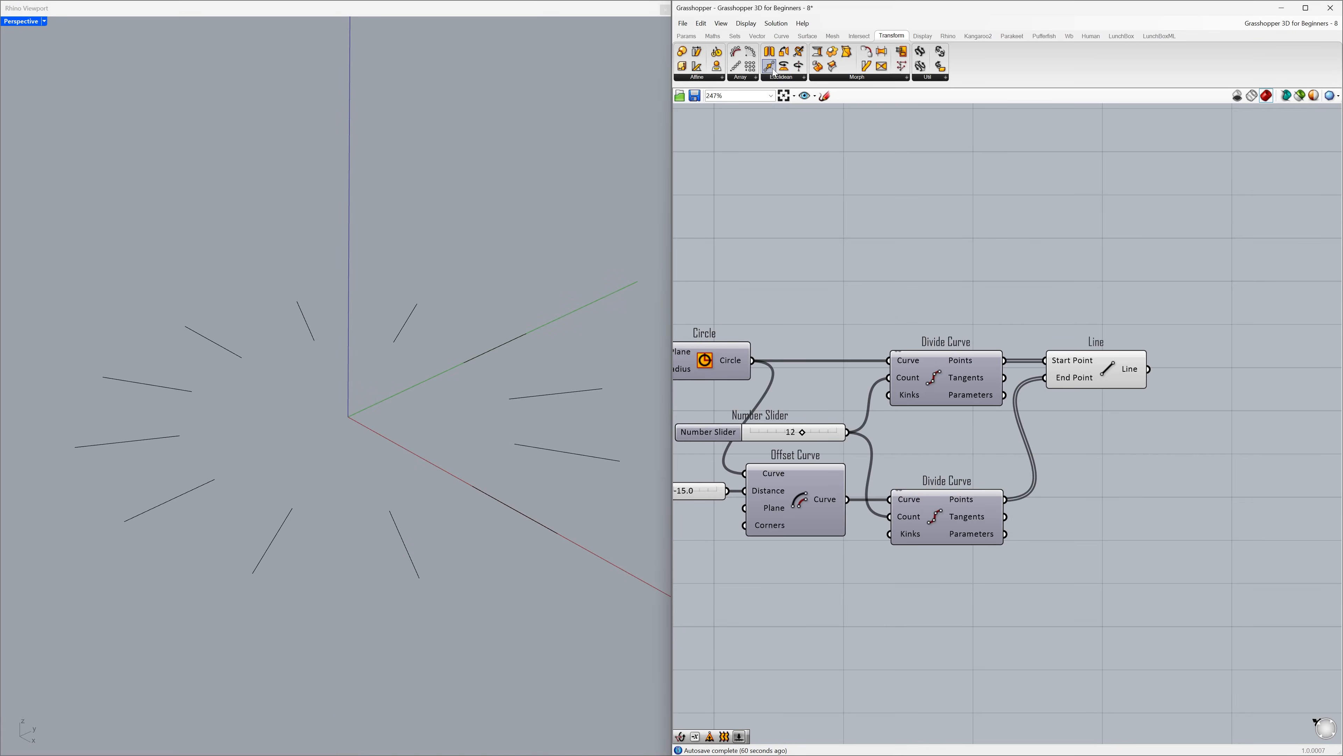
pyautogui.moveTo(774, 71); pyautogui.dragTo(1244, 383)
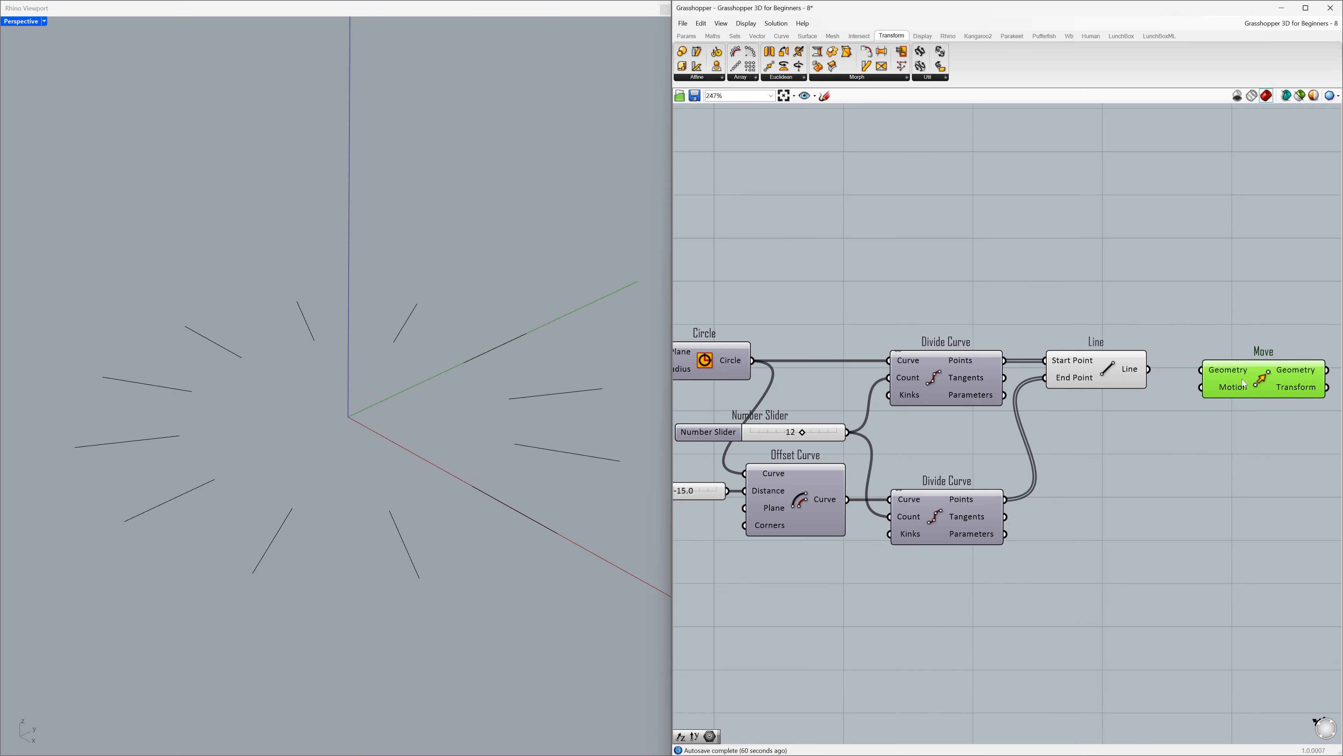
pyautogui.moveTo(1150, 370); pyautogui.dragTo(1237, 378)
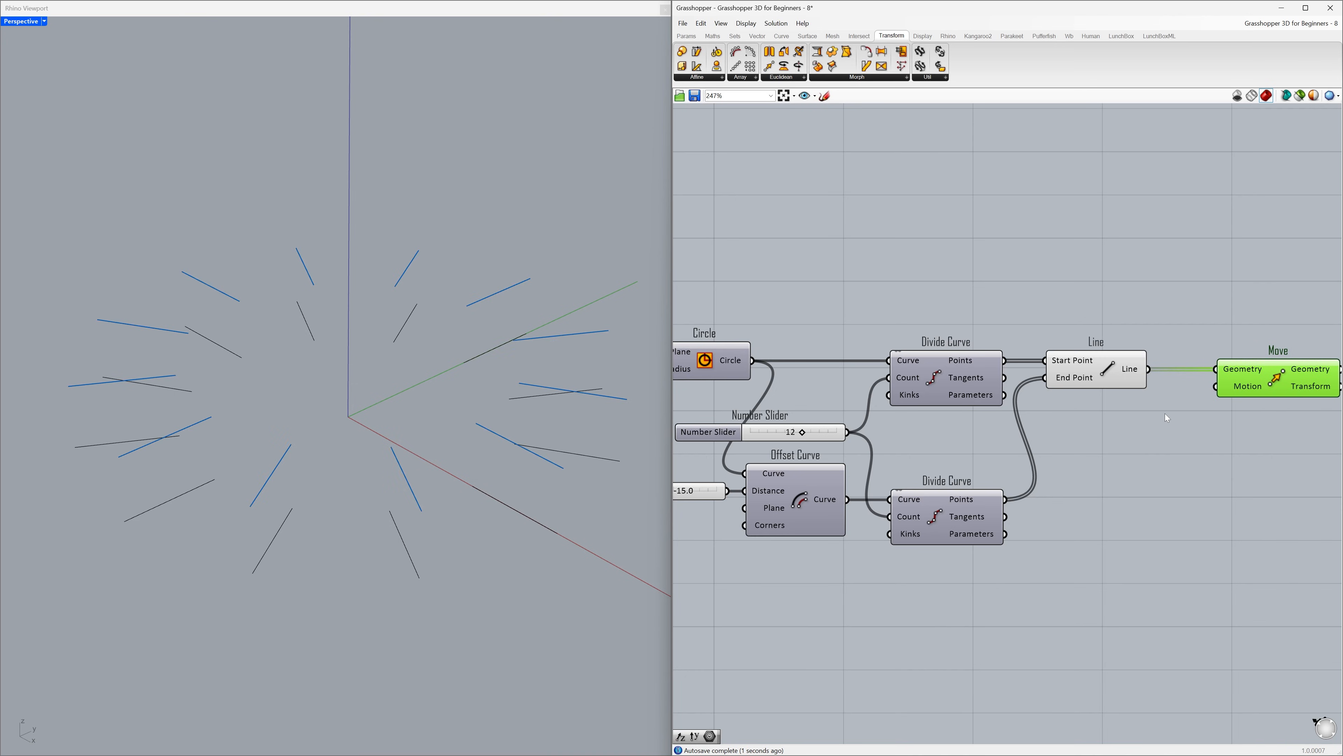
pyautogui.moveTo(339, 297); pyautogui.dragTo(337, 371, button='right')
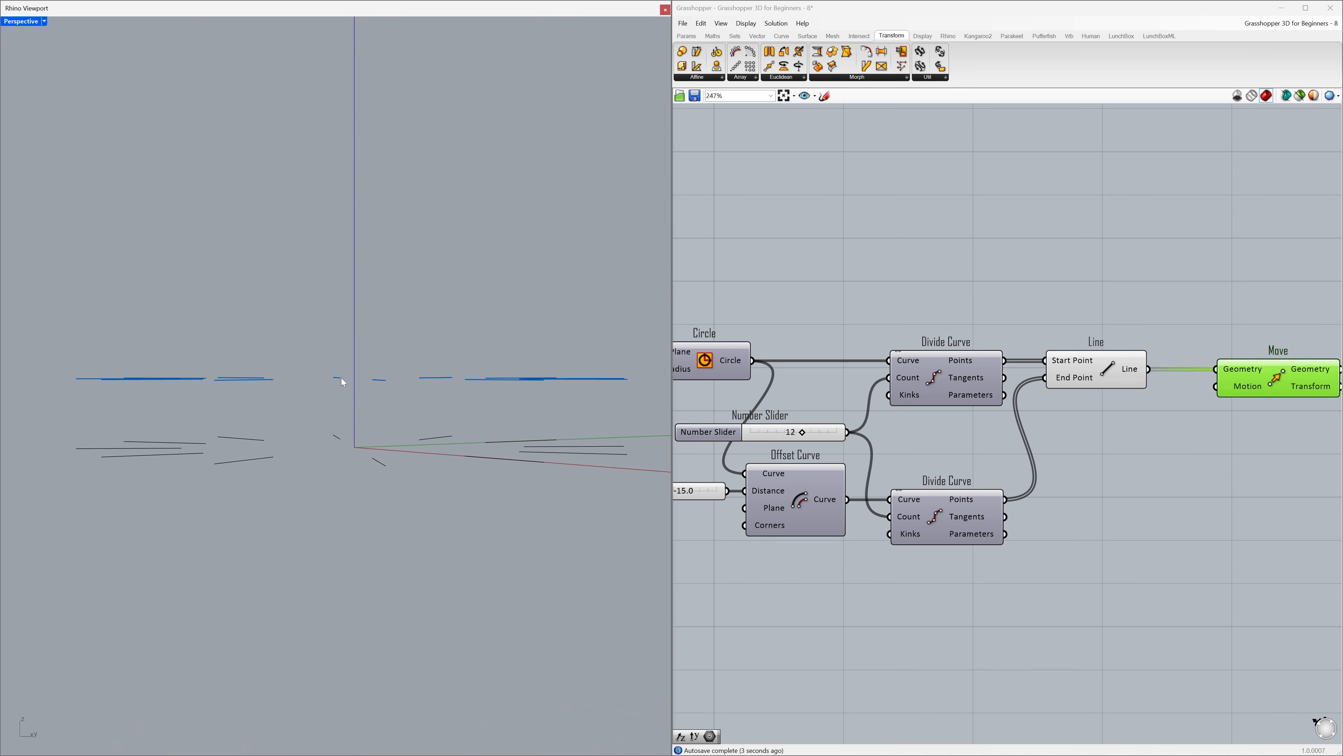
pyautogui.moveTo(383, 419); pyautogui.dragTo(354, 229, button='right')
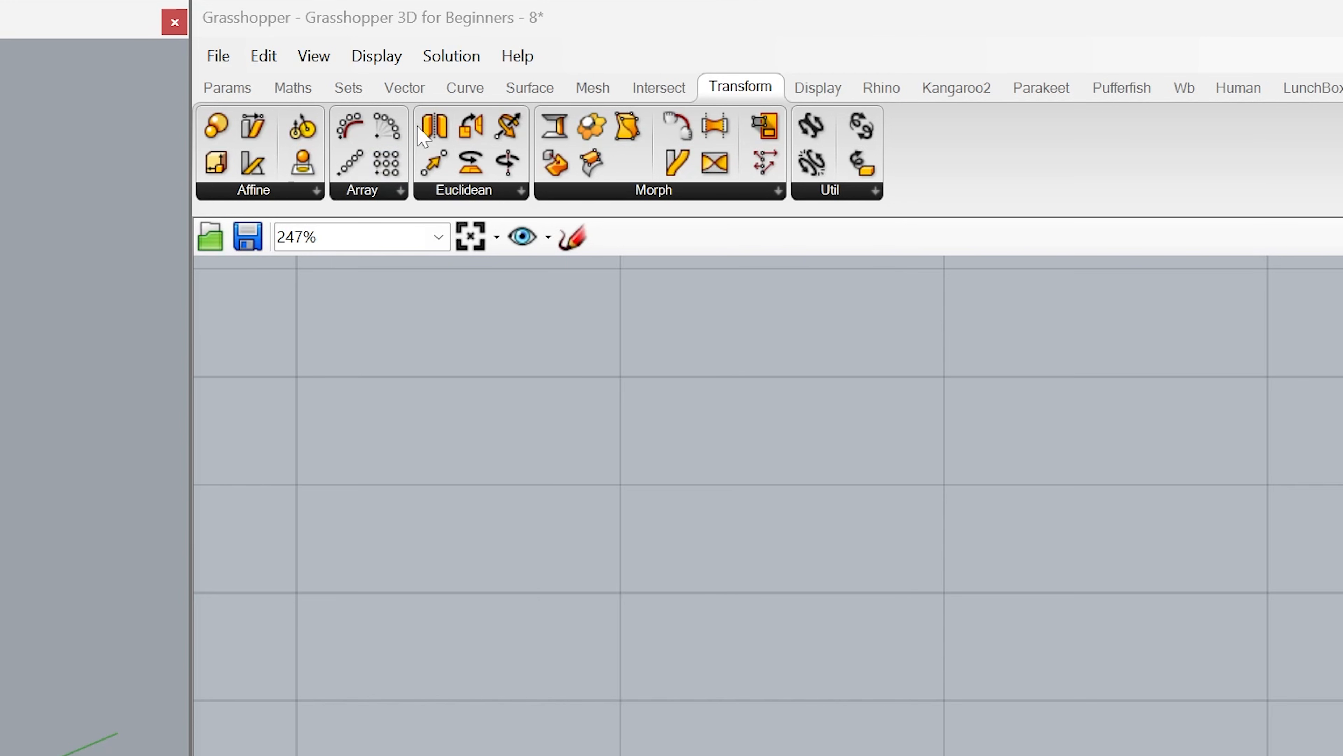
# Add a Unit Z vector component, wire it to the Motion input of Move and align it just before that input
pyautogui.click(423, 96)
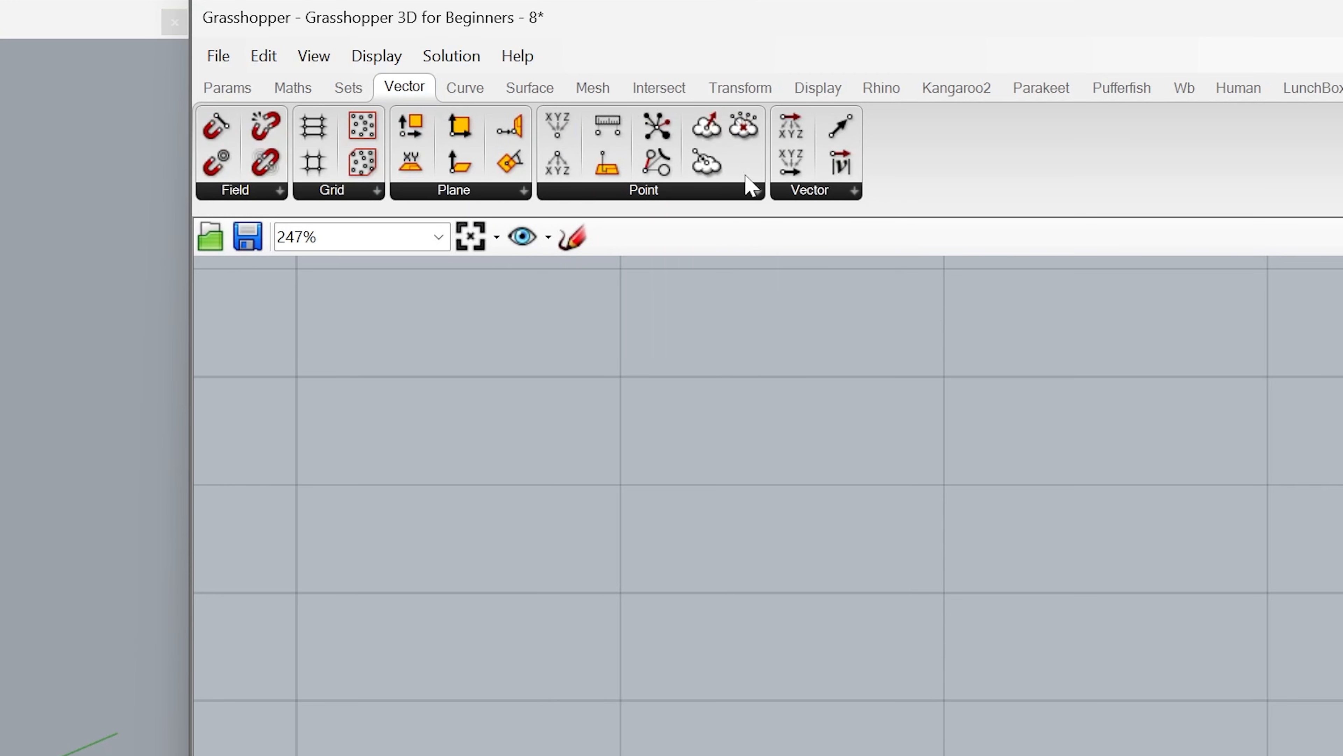
pyautogui.click(784, 196)
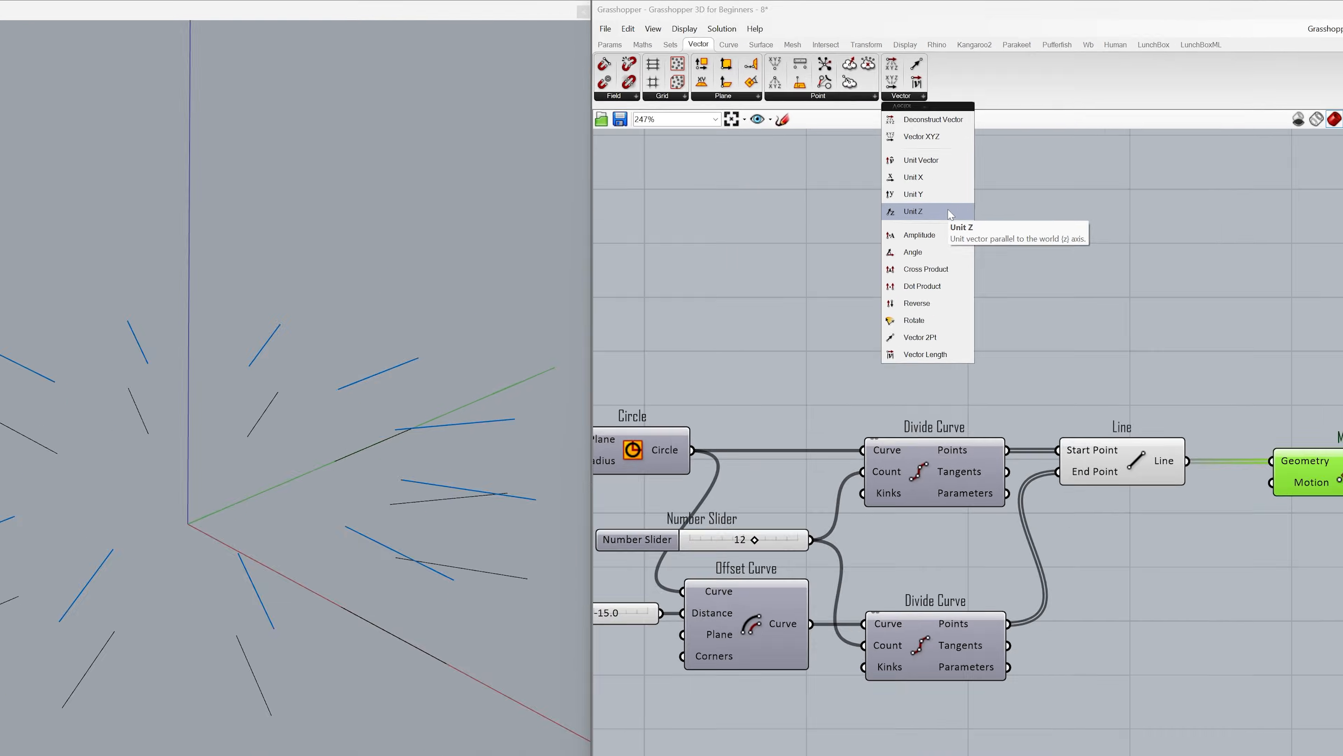
pyautogui.click(910, 426)
pyautogui.moveTo(1136, 417); pyautogui.dragTo(1216, 386)
pyautogui.moveTo(1229, 440); pyautogui.dragTo(1077, 437, button='right')
pyautogui.keyDown('shift'); pyautogui.click(1033, 431); pyautogui.keyUp('shift')
pyautogui.moveTo(1089, 381); pyautogui.dragTo(1237, 385)
pyautogui.click(1233, 417)
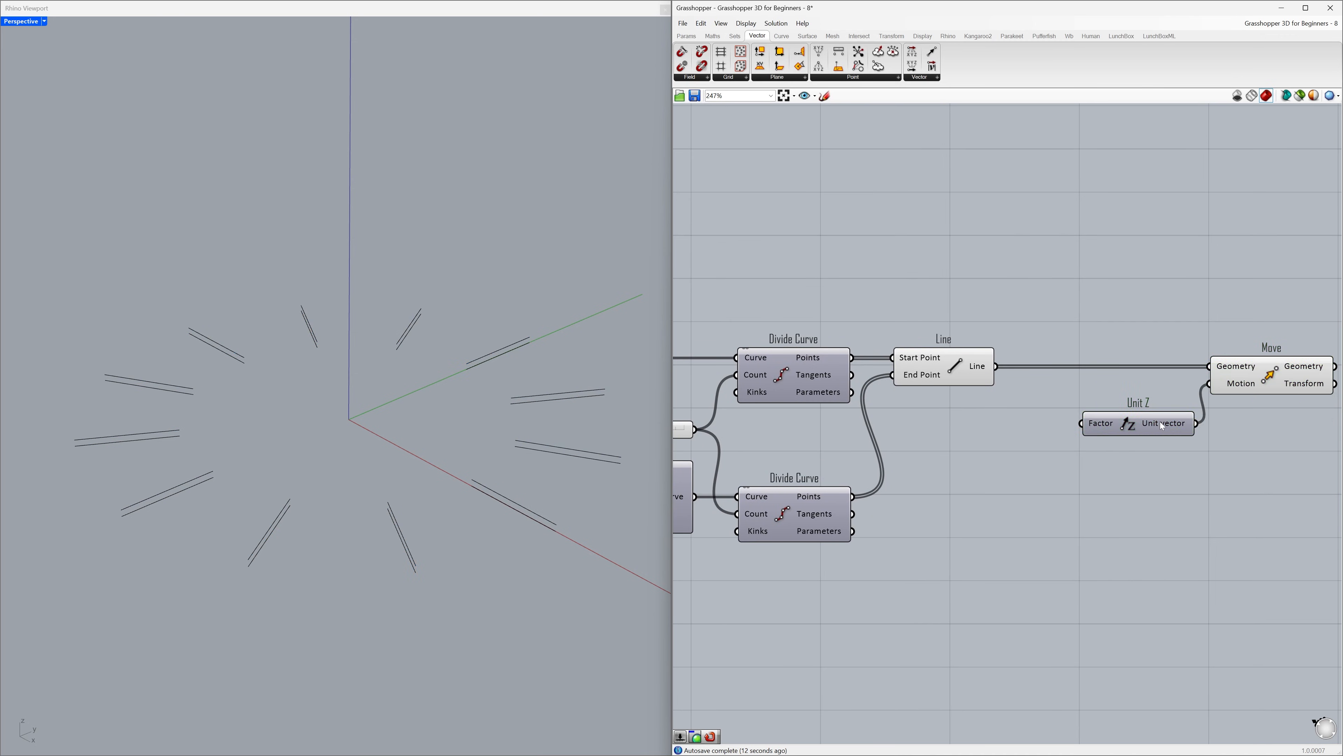
pyautogui.moveTo(1129, 430); pyautogui.dragTo(1135, 404)
pyautogui.click(1061, 412)
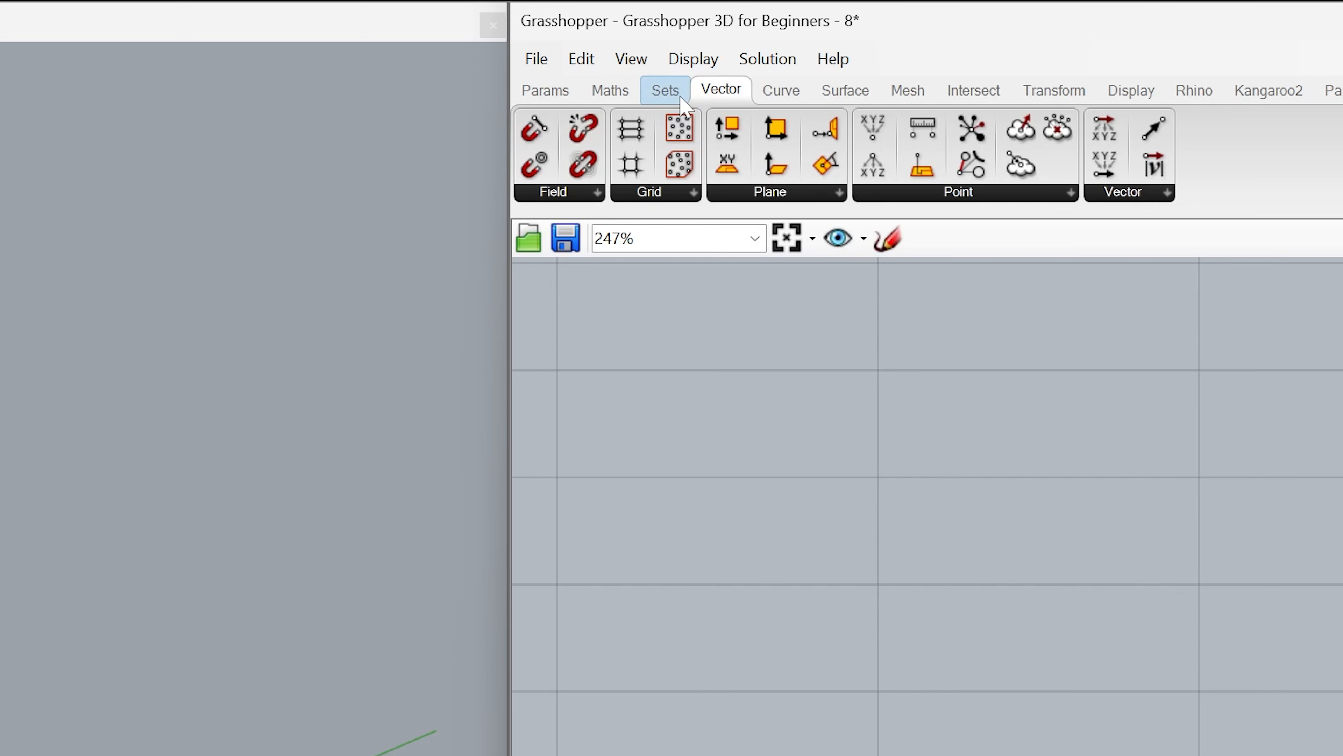
# Add a Repeat Data component before Unit Z, wire its Data output to the Factor input and space the components apart
pyautogui.click(679, 95)
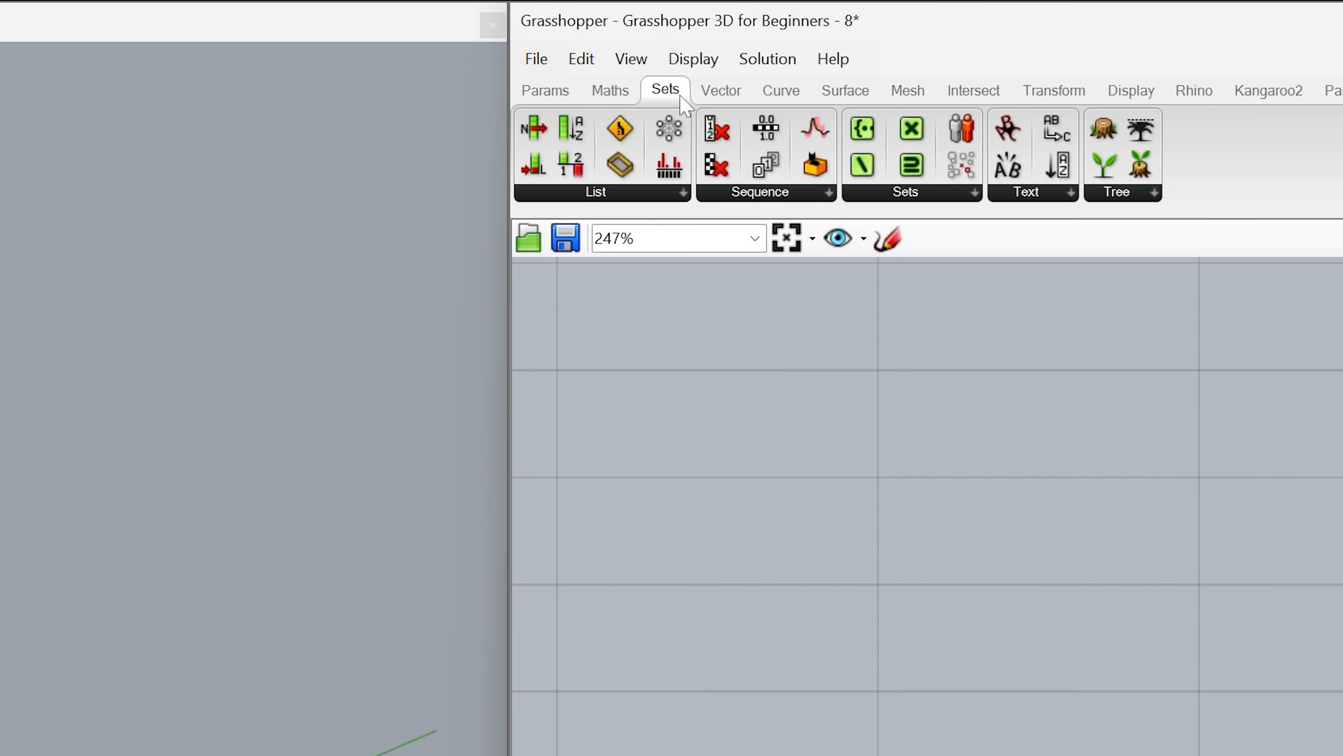
pyautogui.click(817, 193)
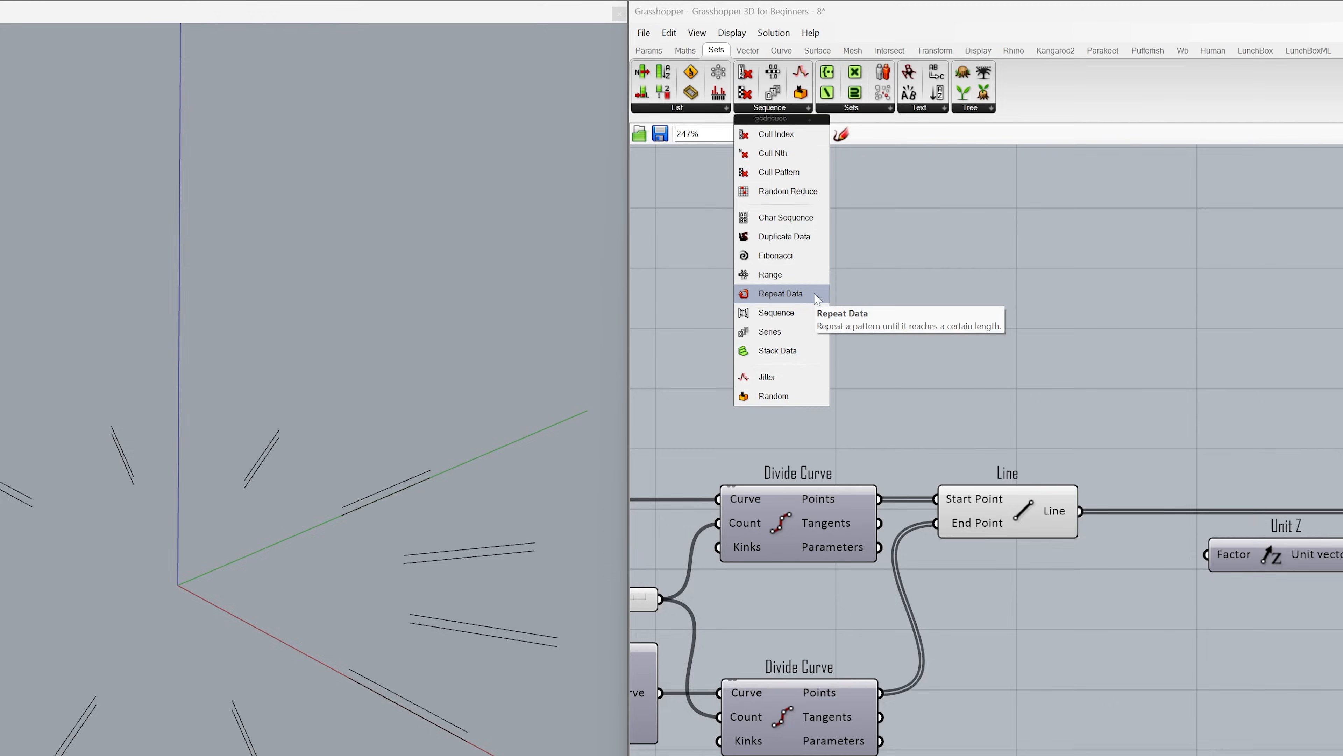
pyautogui.click(841, 526)
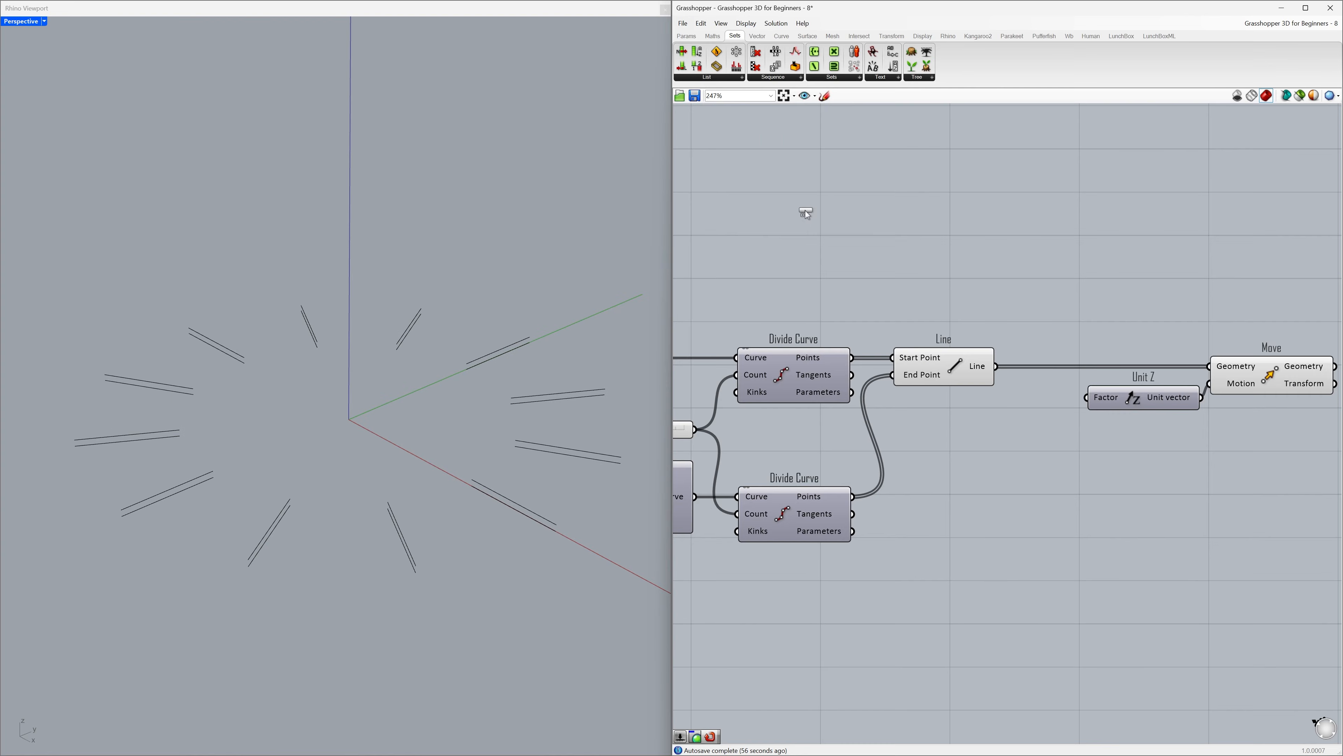
pyautogui.click(1039, 404)
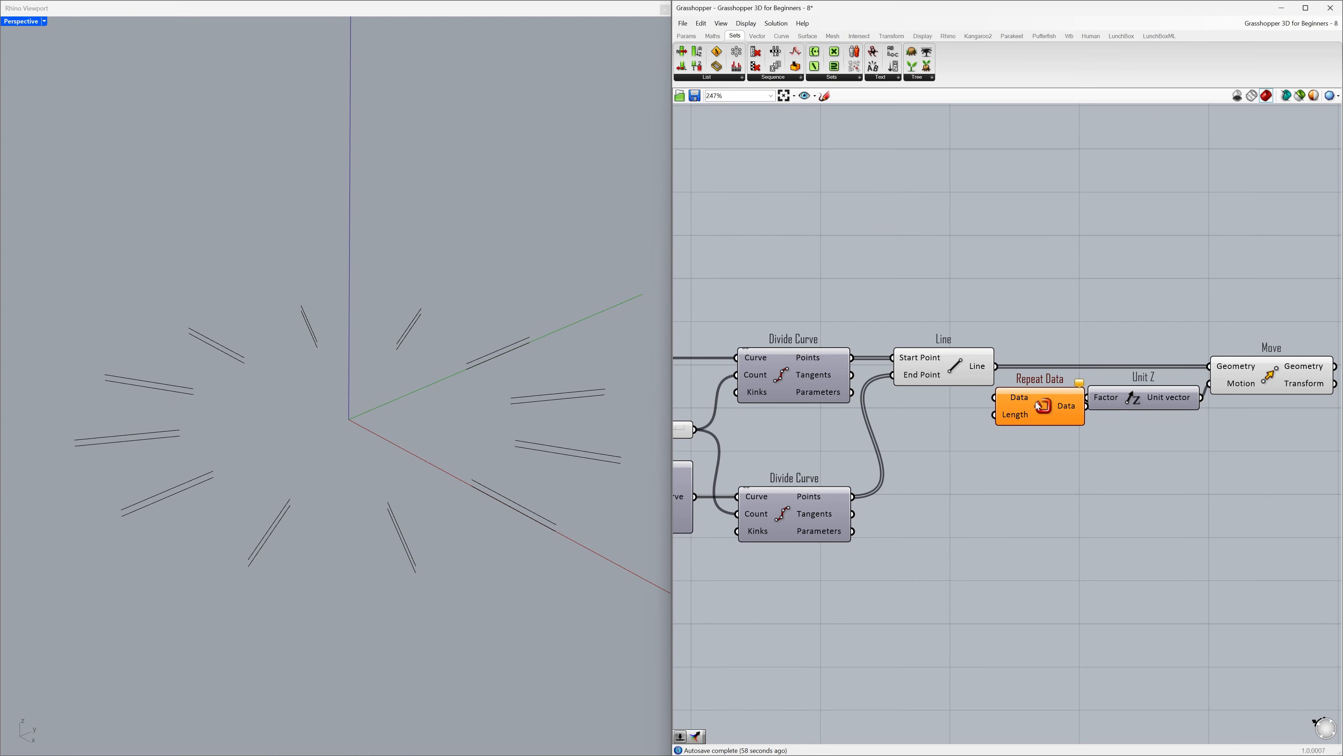
pyautogui.scroll(-2, 1073, 435)
pyautogui.moveTo(1214, 439); pyautogui.dragTo(1077, 398)
pyautogui.click(1100, 428)
pyautogui.moveTo(1140, 426); pyautogui.dragTo(1081, 412)
pyautogui.click(999, 415)
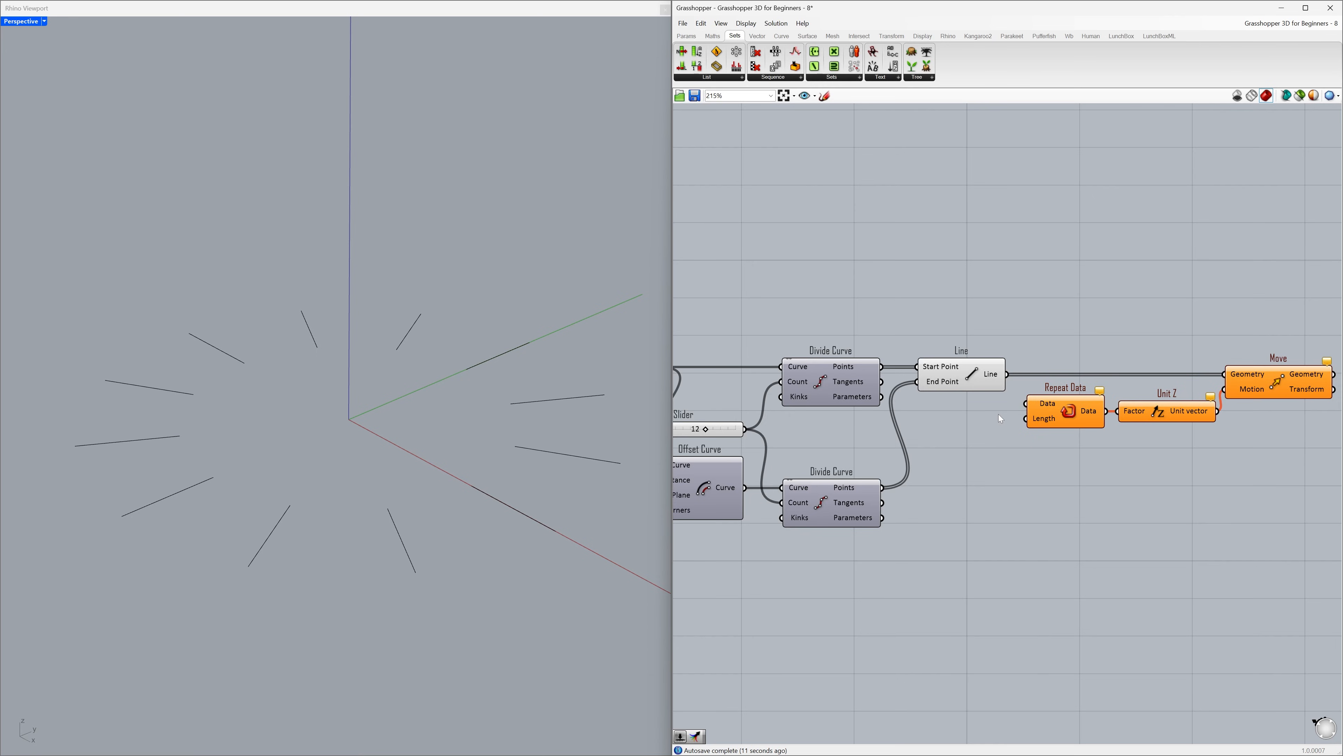
# Wire the count slider to the Length input of Repeat Data and align Repeat Data and Unit Z with that wire
pyautogui.moveTo(995, 380)
pyautogui.moveTo(740, 432); pyautogui.dragTo(1068, 427)
pyautogui.moveTo(1145, 411); pyautogui.dragTo(1146, 422)
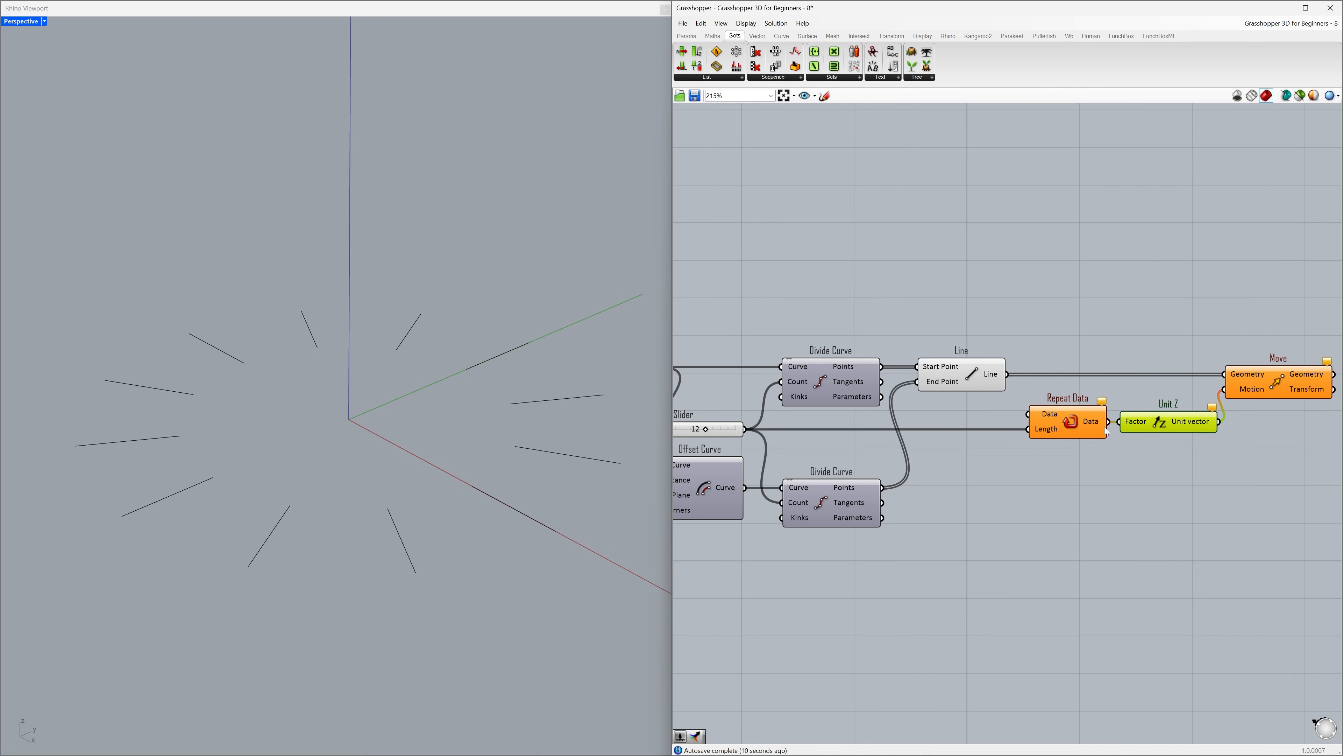
pyautogui.click(1111, 450)
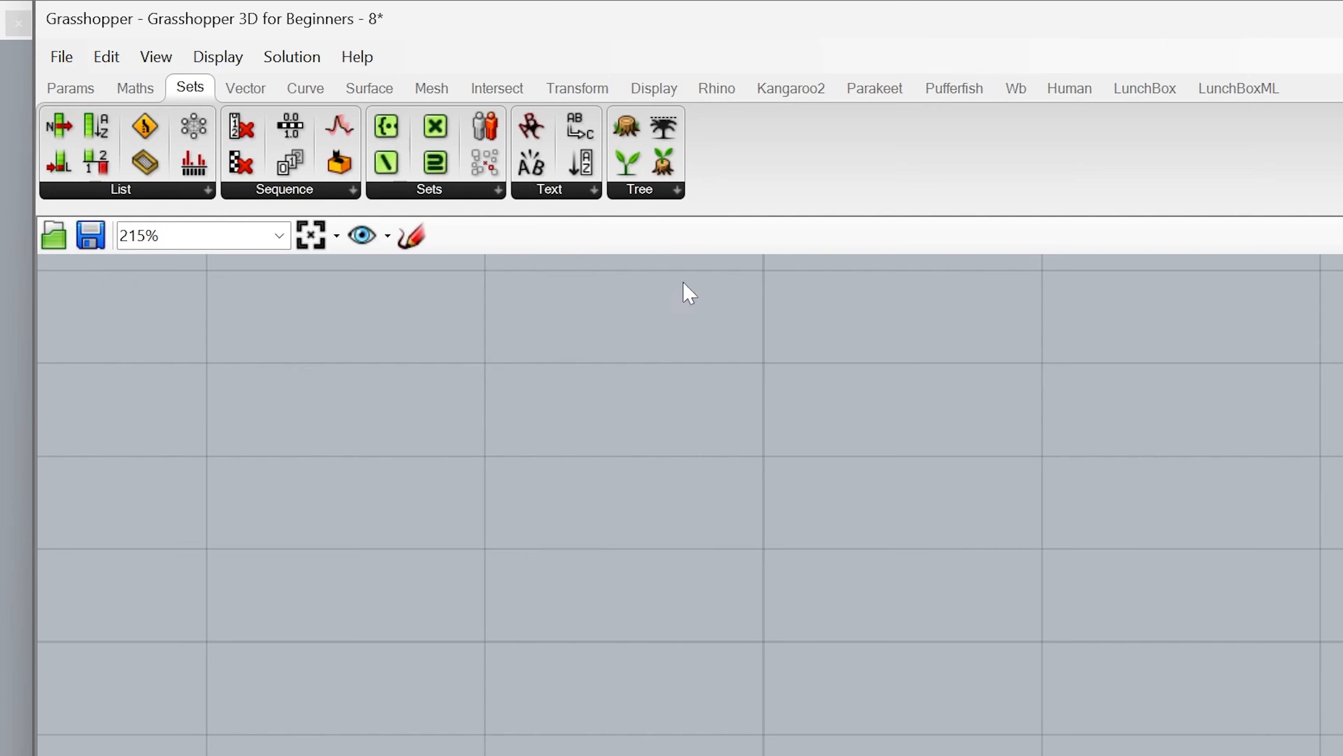
# Add a Merge component and place it above the Line component
pyautogui.click(664, 201)
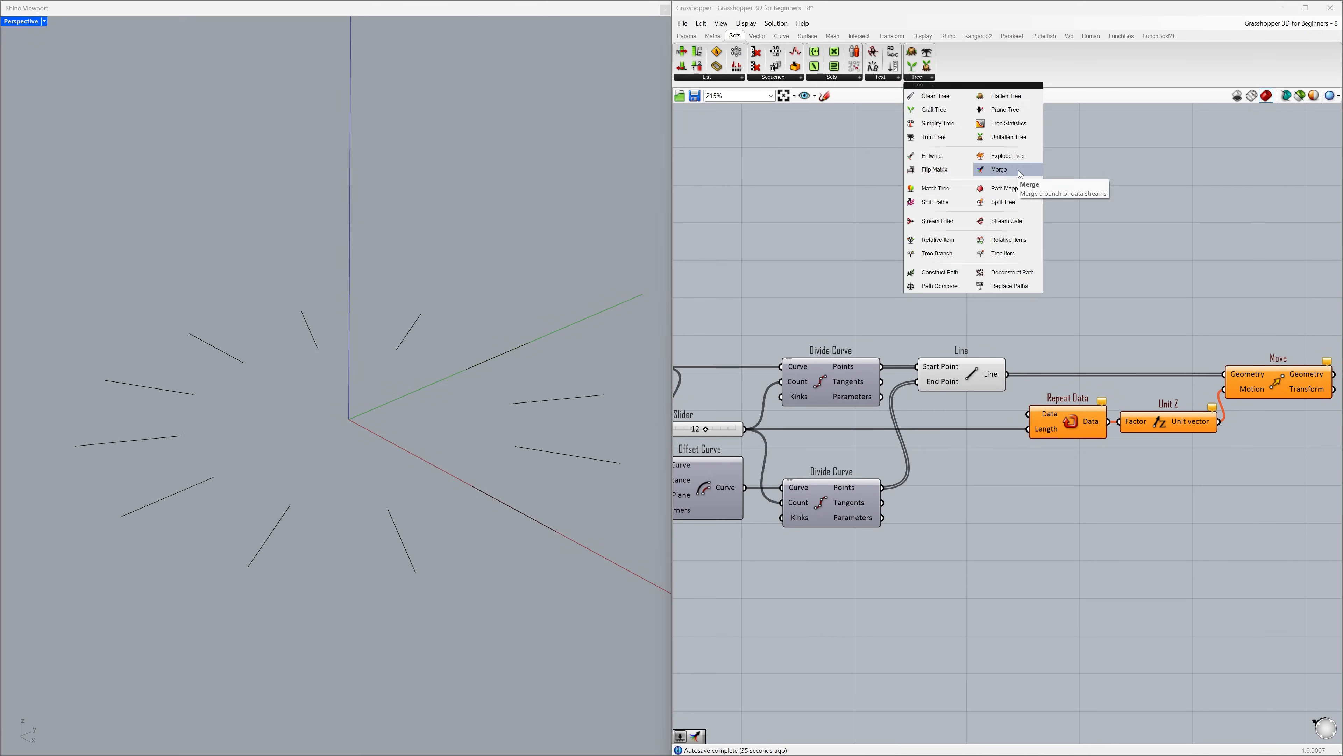
pyautogui.moveTo(894, 428); pyautogui.dragTo(838, 508)
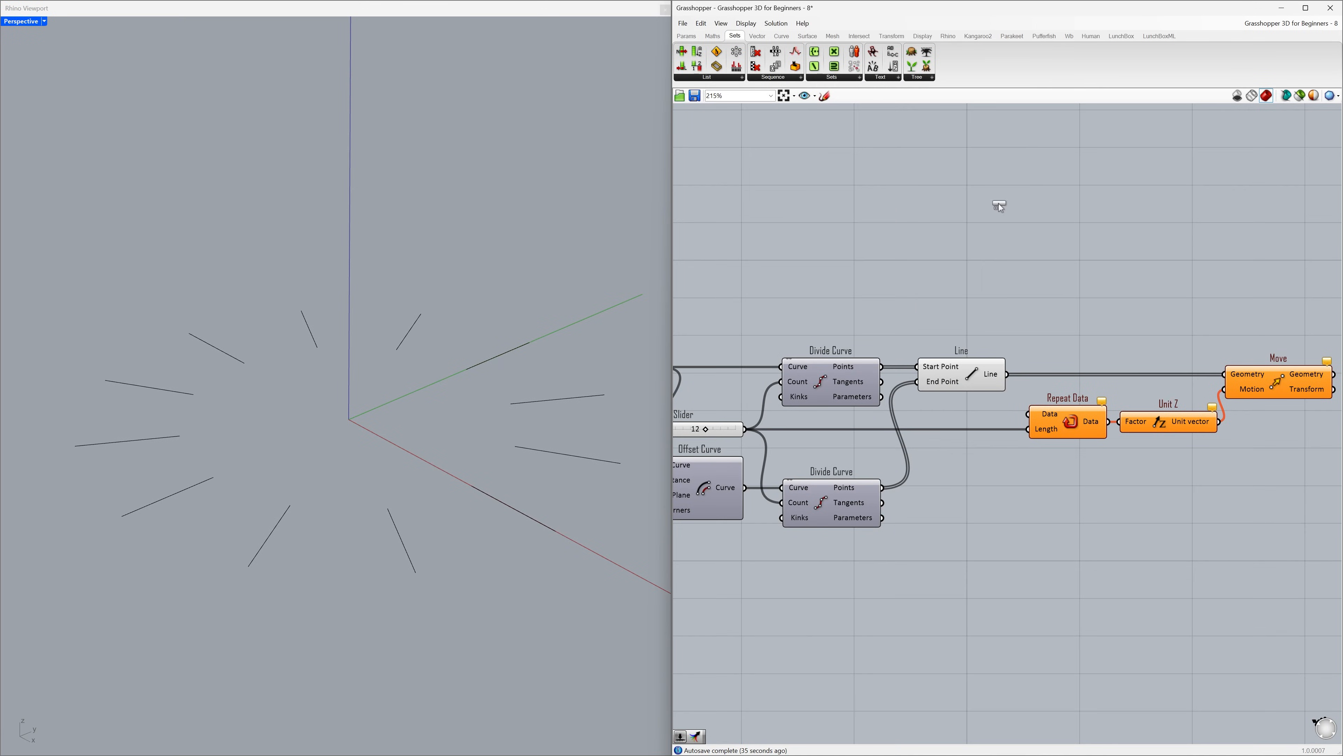
pyautogui.moveTo(964, 311); pyautogui.dragTo(977, 322)
pyautogui.click(907, 282)
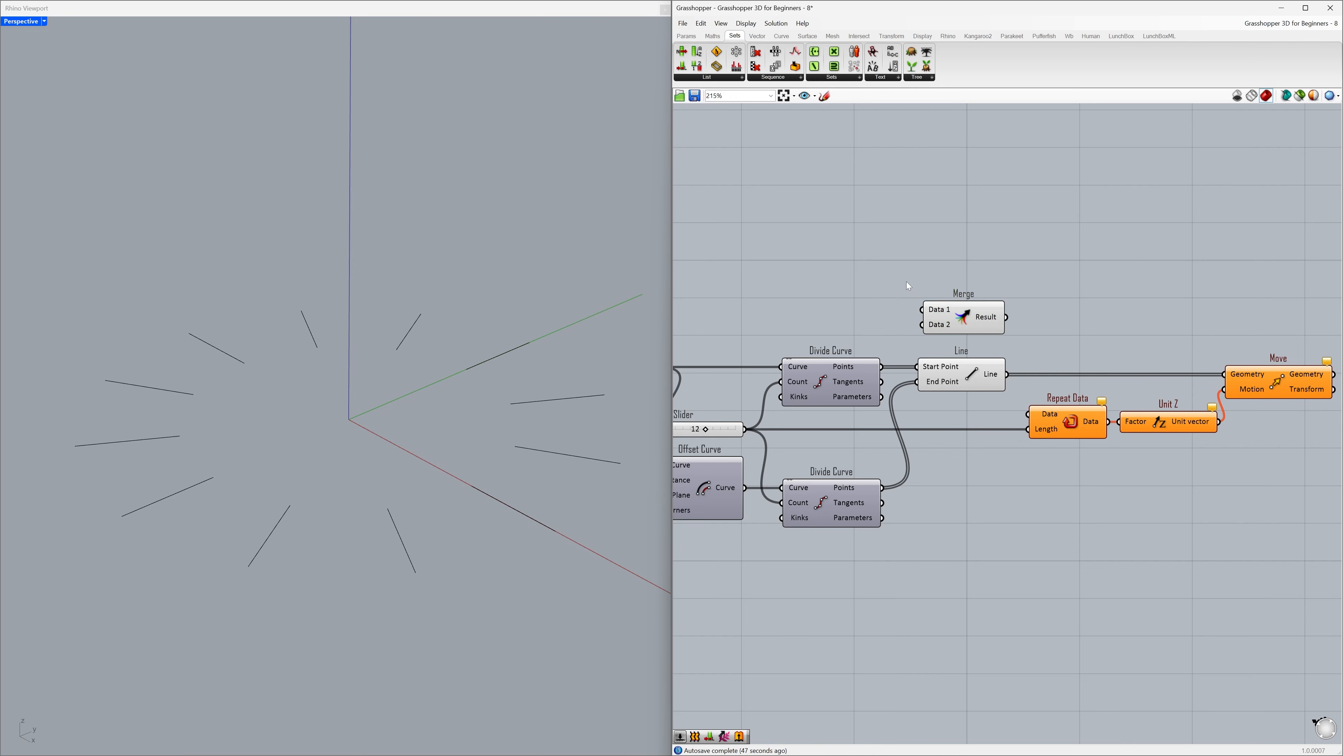
# Create a number slider with the range 0<30.0 and wire it to the first input of Merge
pyautogui.doubleClick(840, 308)
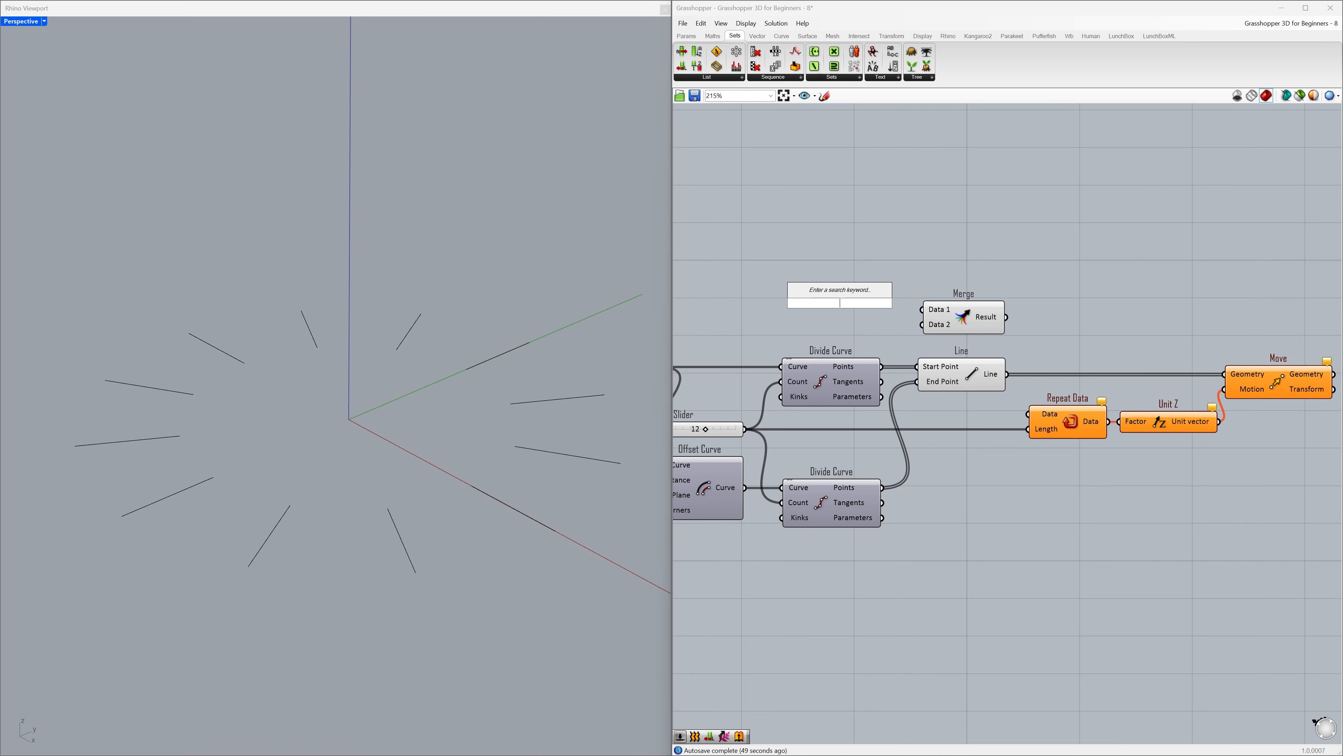
pyautogui.write('0<30.0')
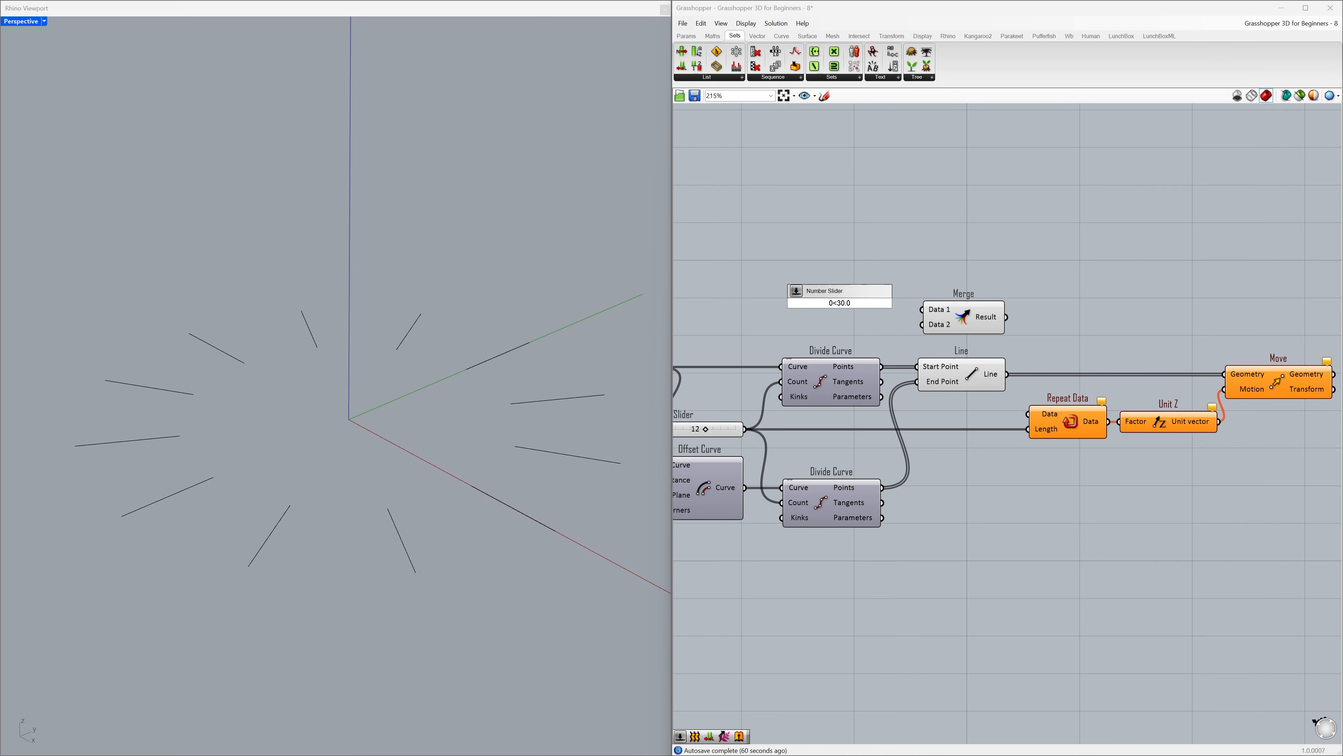
pyautogui.press('Return')
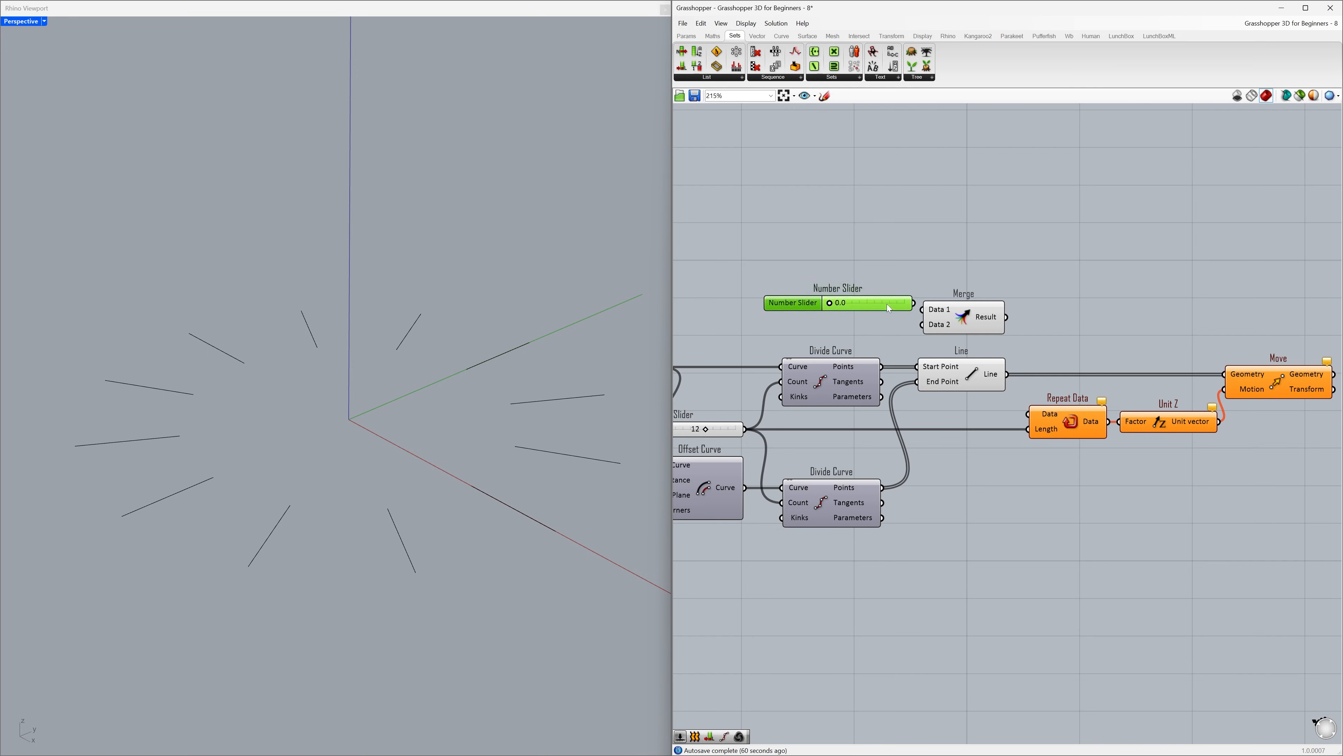
pyautogui.moveTo(900, 307)
pyautogui.mouseDown()
pyautogui.moveTo(923, 309)
pyautogui.moveTo(885, 314)
pyautogui.mouseUp()
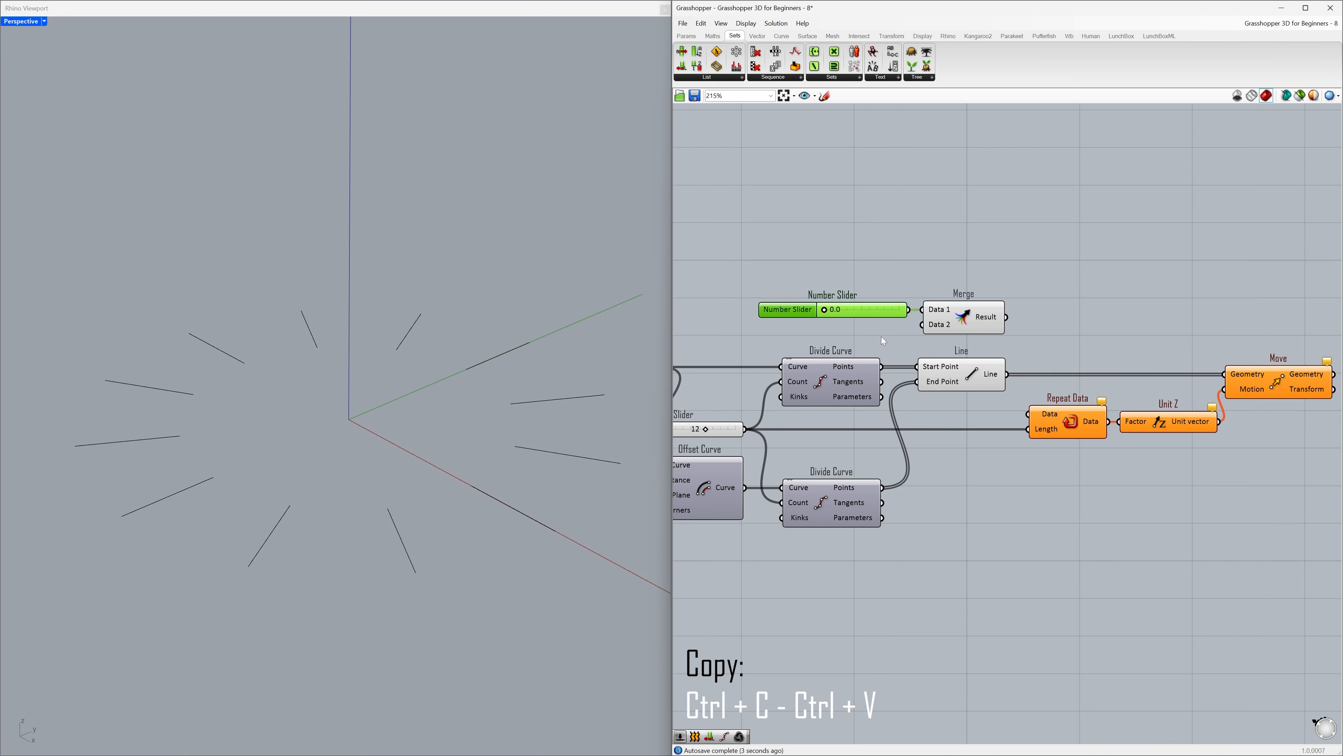
# Duplicate the 0<30.0 slider, wire the copy to the D2 input of Merge and stack it under the original
pyautogui.hotkey('ctrl', 'c')
pyautogui.hotkey('ctrl', 'v')
pyautogui.moveTo(890, 324)
pyautogui.mouseDown()
pyautogui.moveTo(880, 333)
pyautogui.moveTo(923, 324)
pyautogui.moveTo(893, 308)
pyautogui.moveTo(898, 321)
pyautogui.mouseUp()
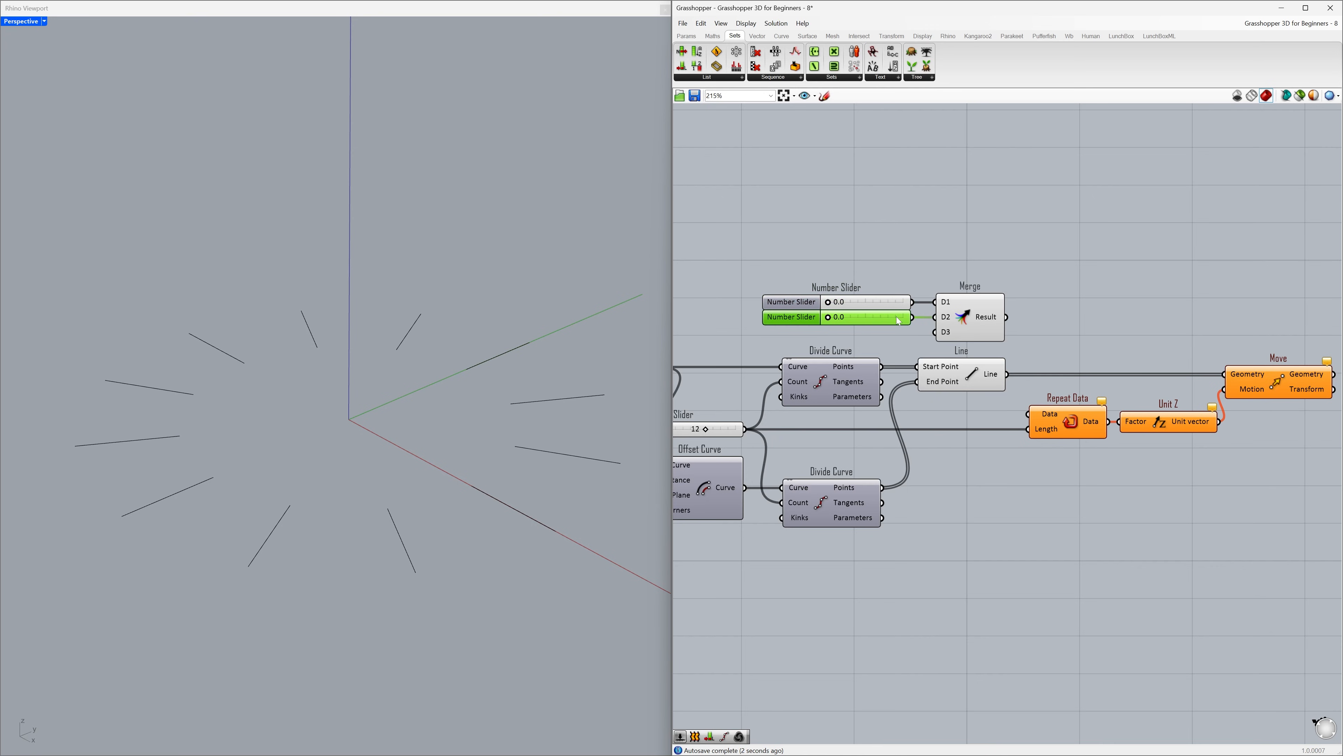
pyautogui.click(893, 283)
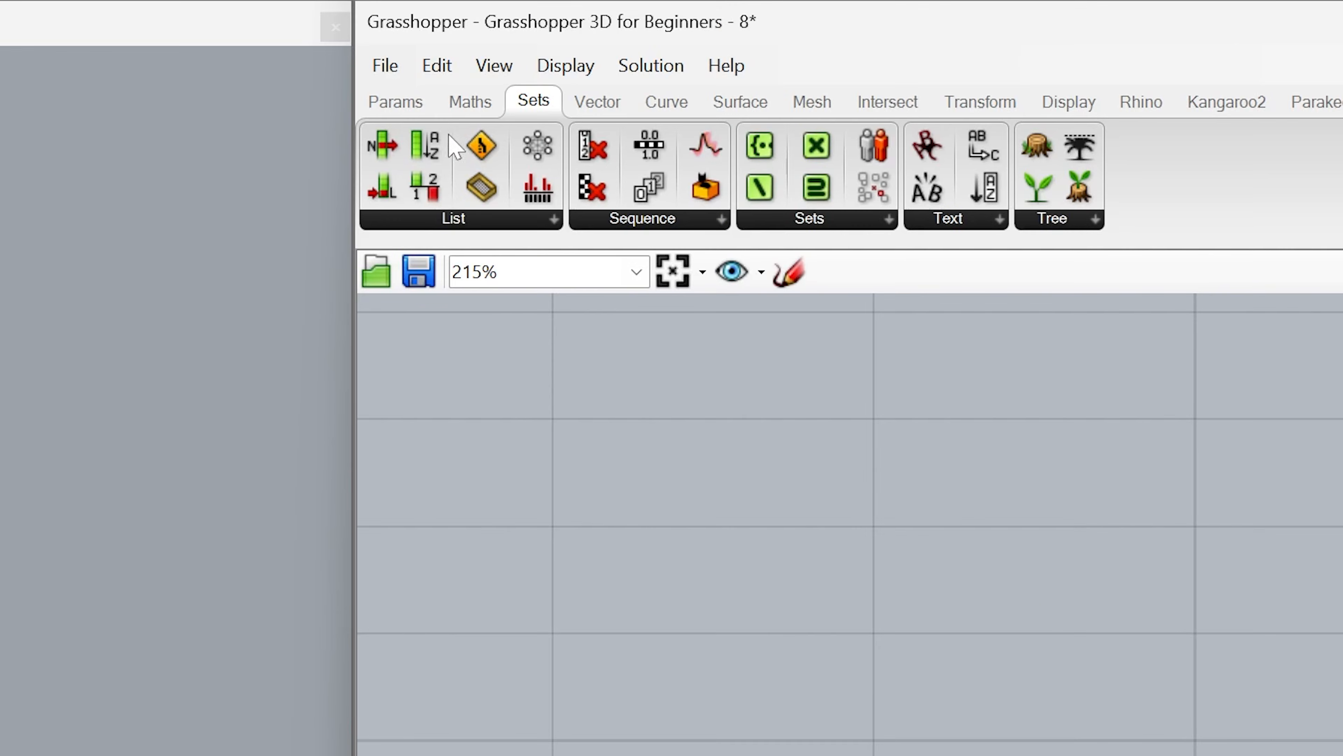
# Add a Panel above the Merge component, resize it to a tall narrow shape and wire the Merge Result into it
pyautogui.click(418, 106)
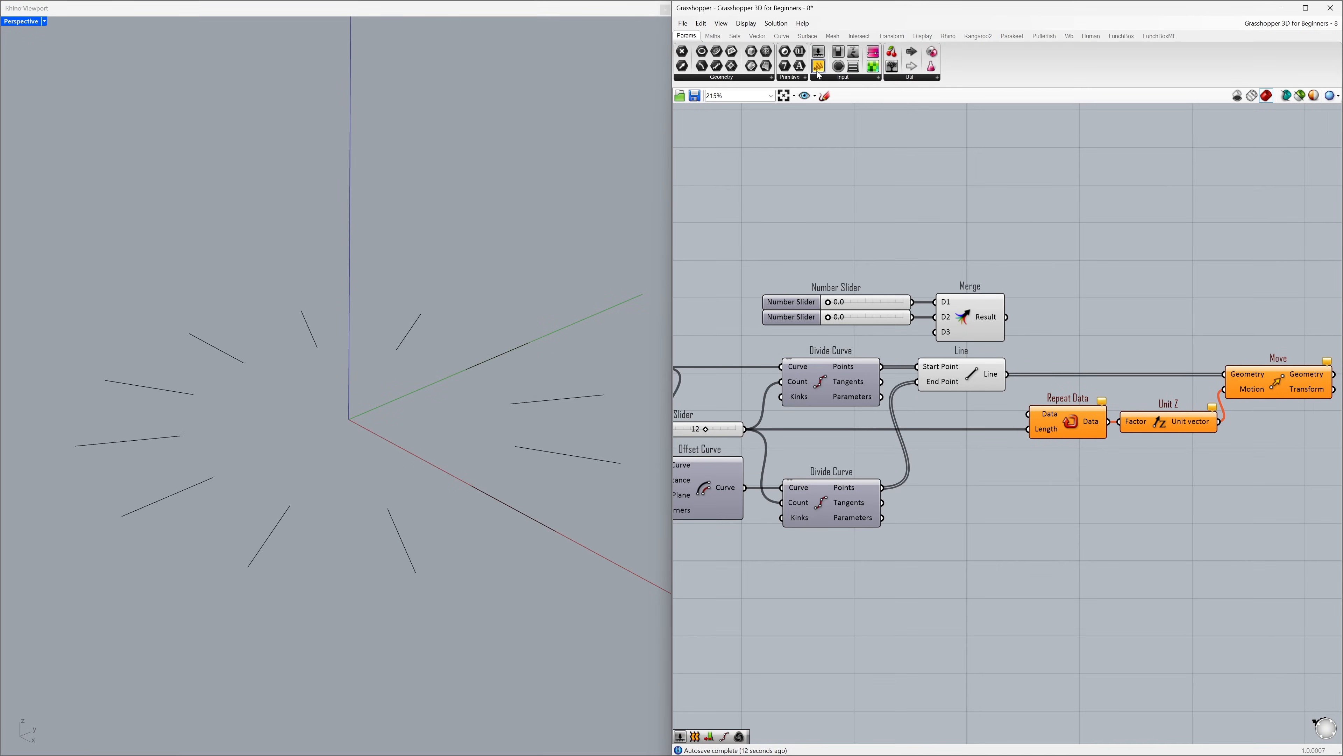
pyautogui.moveTo(767, 201); pyautogui.dragTo(1036, 209)
pyautogui.moveTo(1087, 262); pyautogui.dragTo(1109, 310)
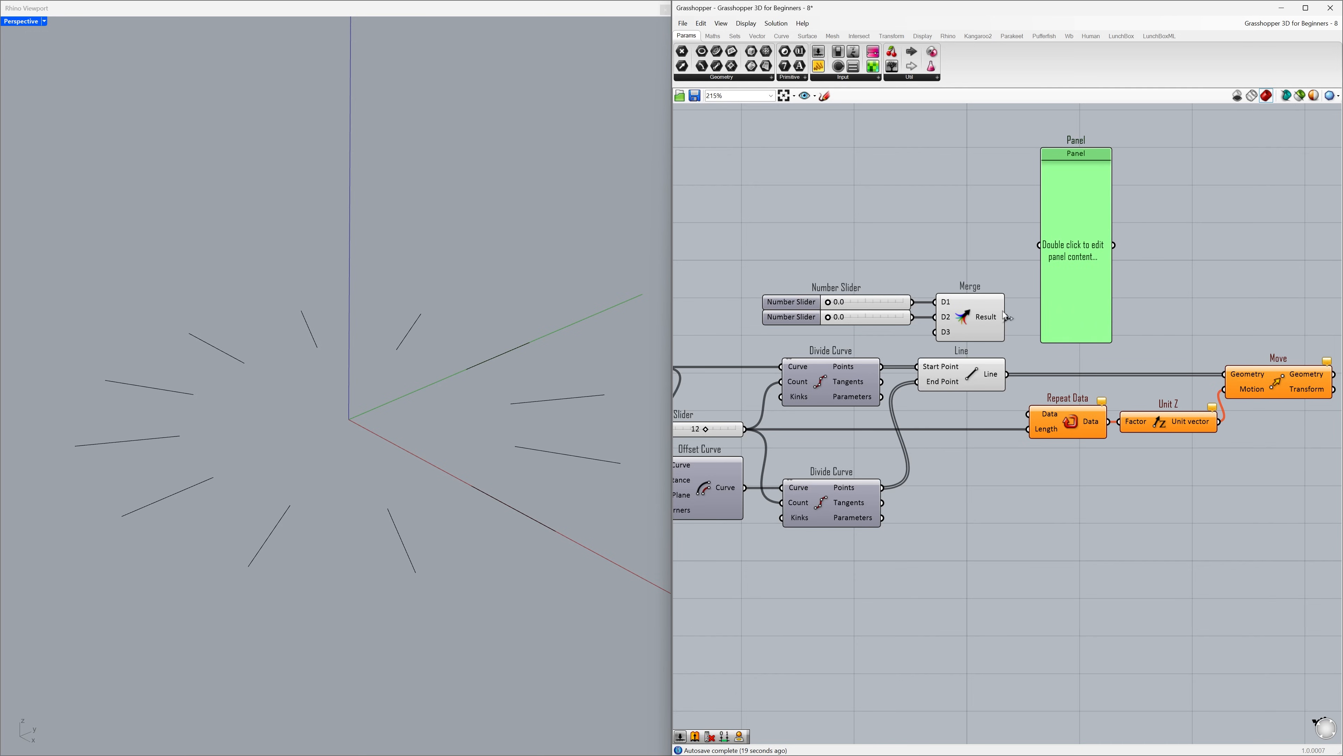
pyautogui.moveTo(1011, 317); pyautogui.dragTo(1033, 243)
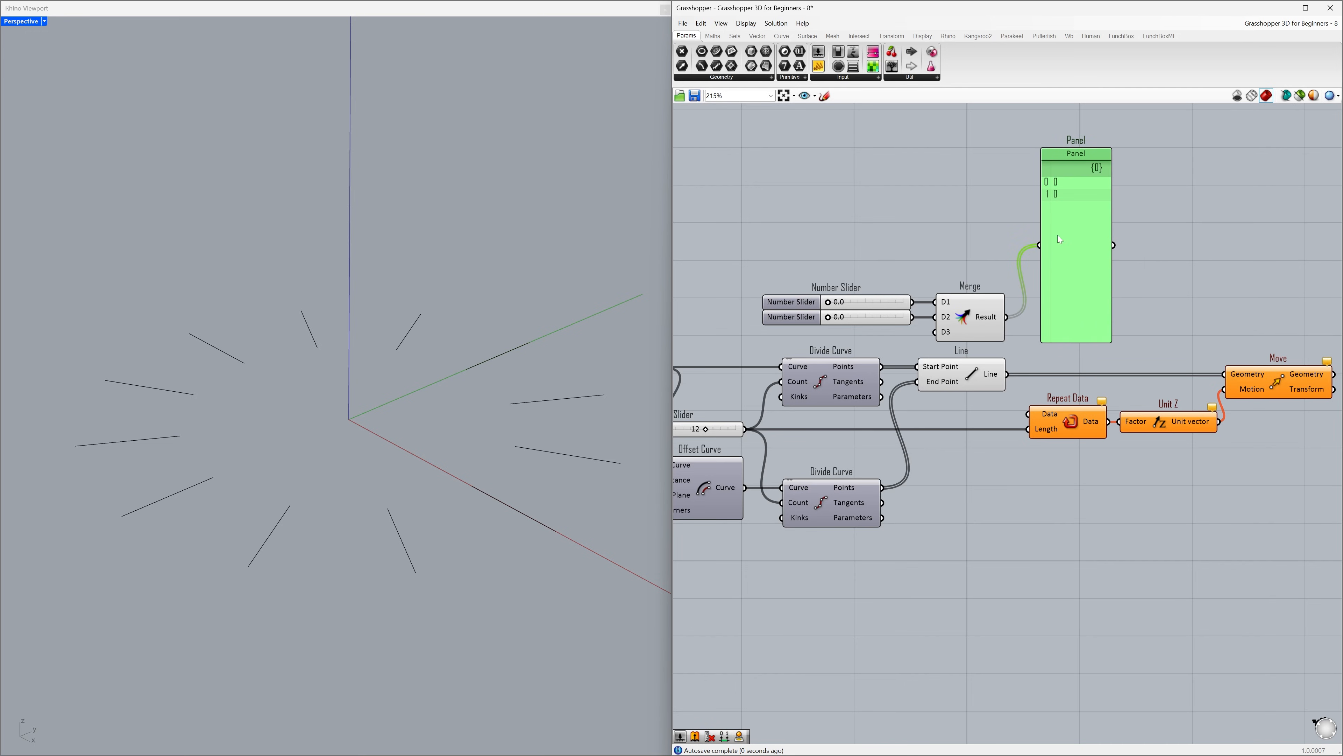
pyautogui.click(952, 261)
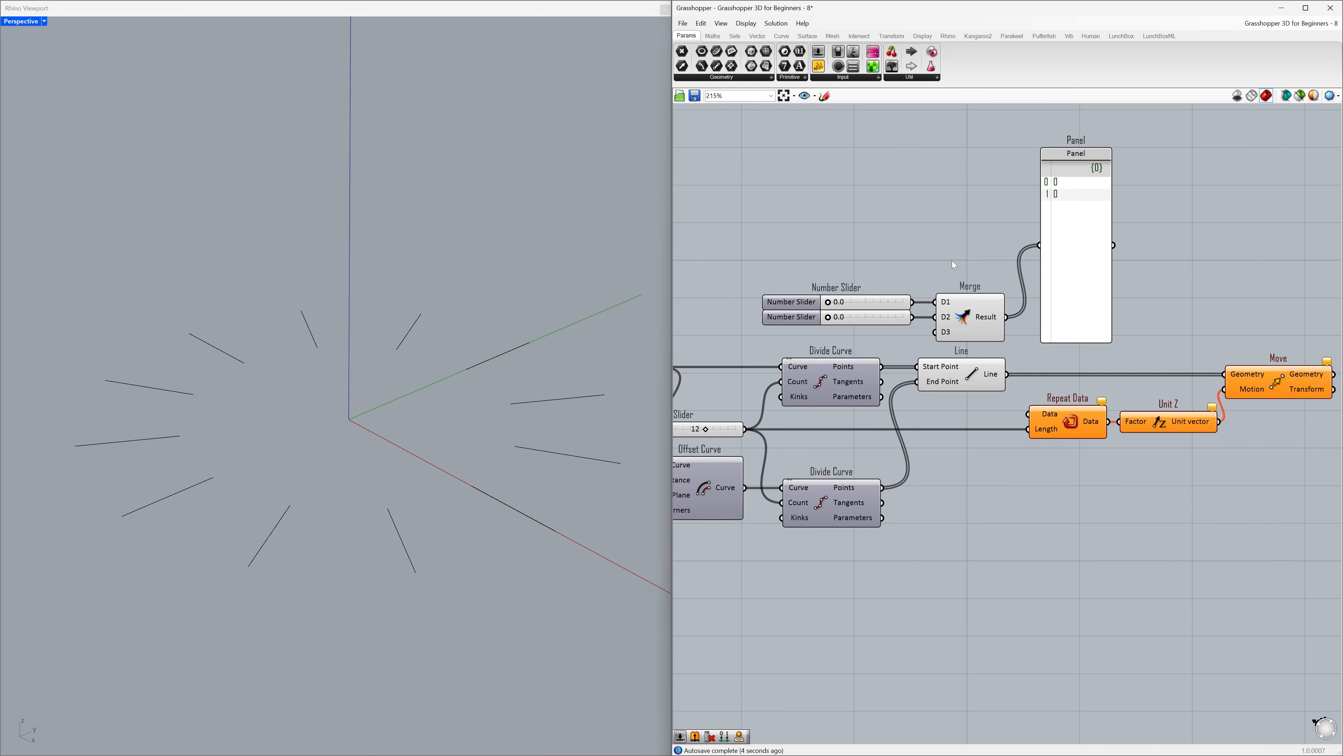
# Set the slider feeding D2 to 12.0 and wire the Merge Result to the Data input of Repeat Data
pyautogui.moveTo(828, 319)
pyautogui.mouseDown()
pyautogui.moveTo(860, 324)
pyautogui.moveTo(848, 304)
pyautogui.moveTo(873, 306)
pyautogui.moveTo(824, 308)
pyautogui.mouseUp()
pyautogui.moveTo(1004, 317); pyautogui.dragTo(1028, 415)
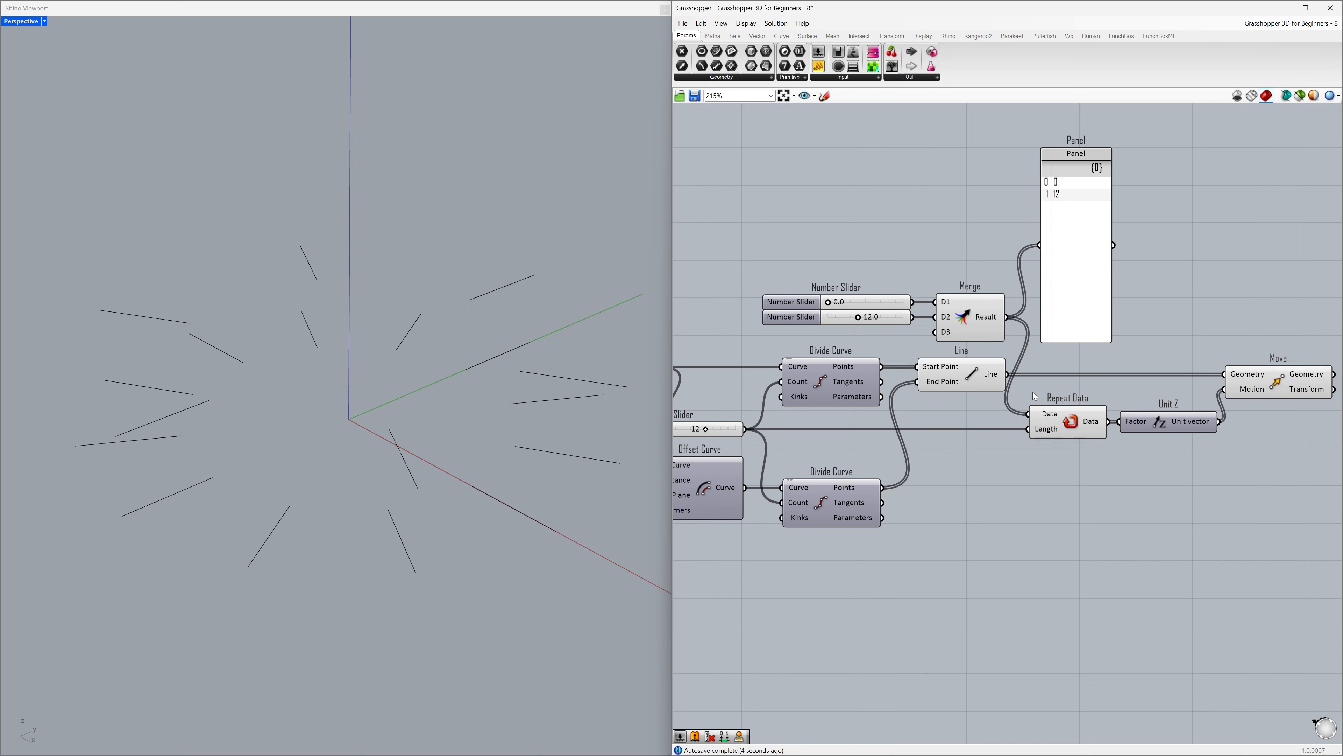
# Duplicate the Panel and place the copy beside the original, above Unit Z
pyautogui.click(1079, 273)
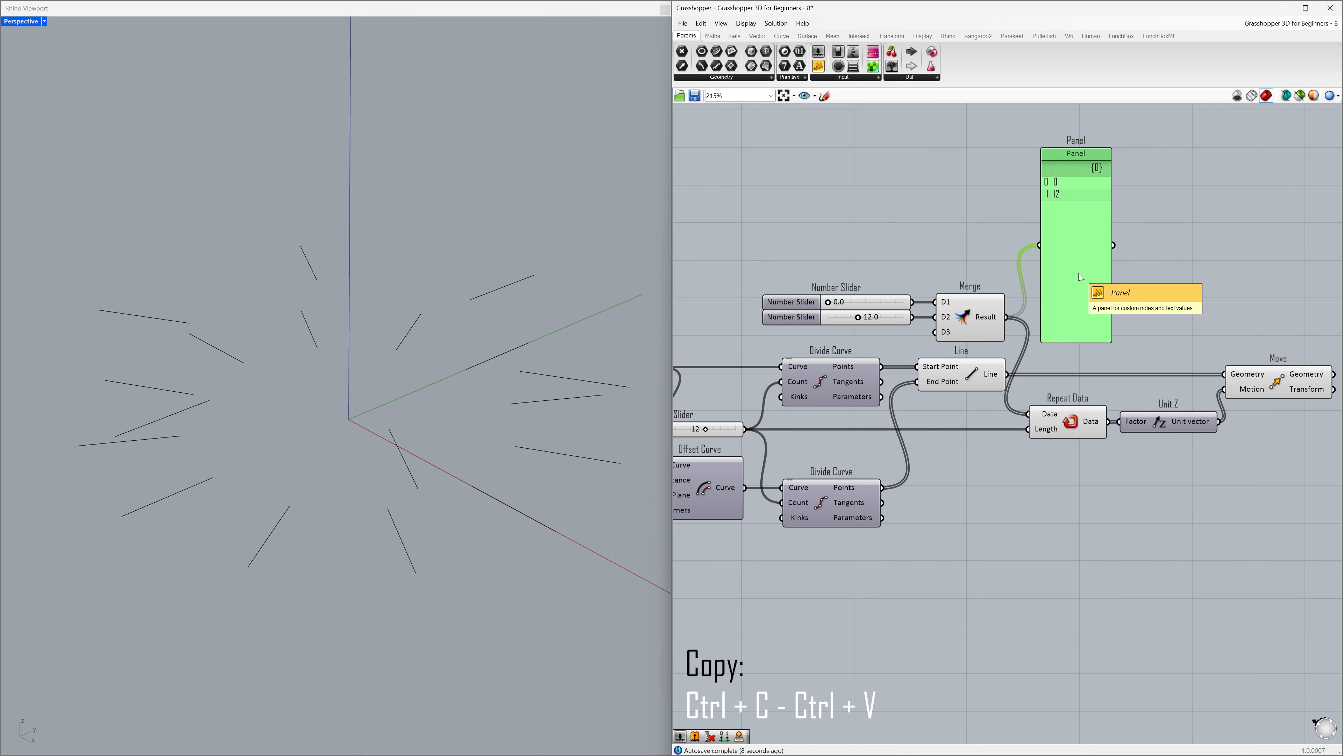
pyautogui.hotkey('ctrl', 'c')
pyautogui.hotkey('ctrl', 'v')
pyautogui.moveTo(1080, 278); pyautogui.dragTo(1179, 273)
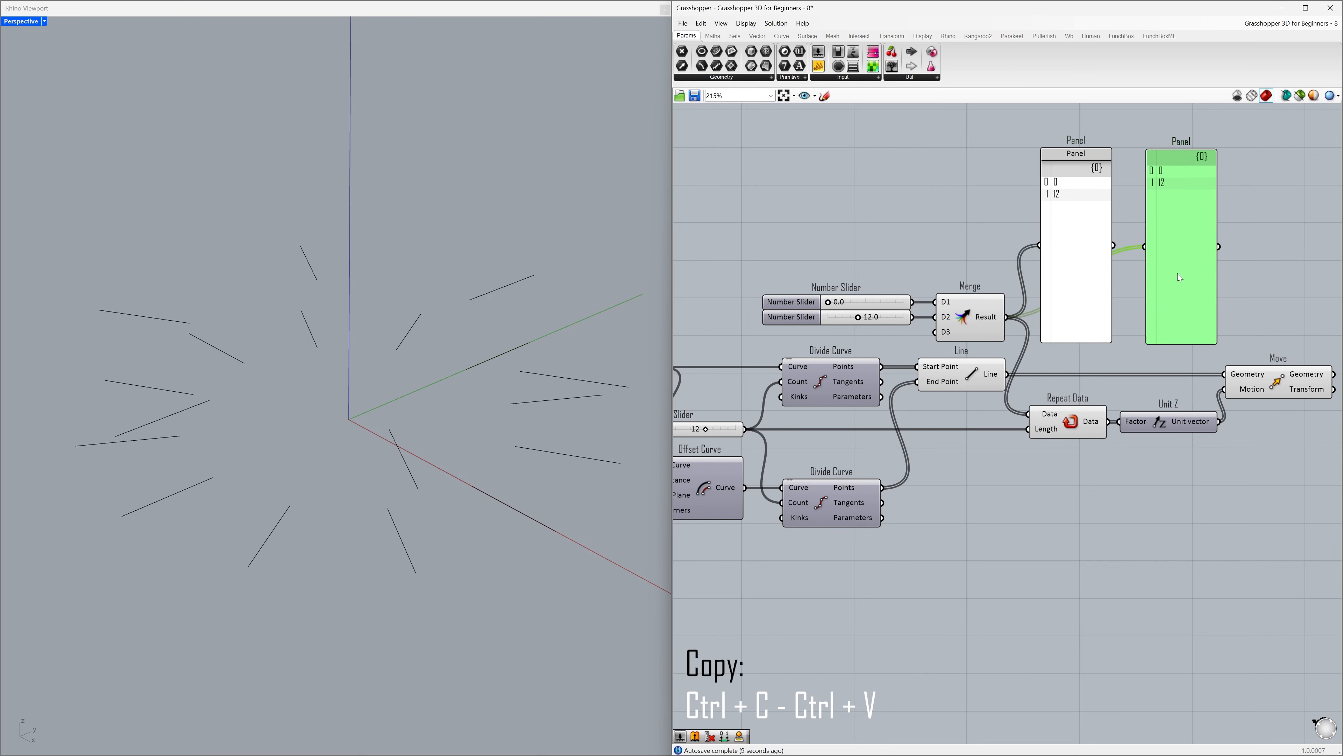
# Wire the Repeat Data output into the second Panel and set the division count slider to 10
pyautogui.click(1114, 392)
pyautogui.moveTo(1109, 421); pyautogui.dragTo(1144, 246)
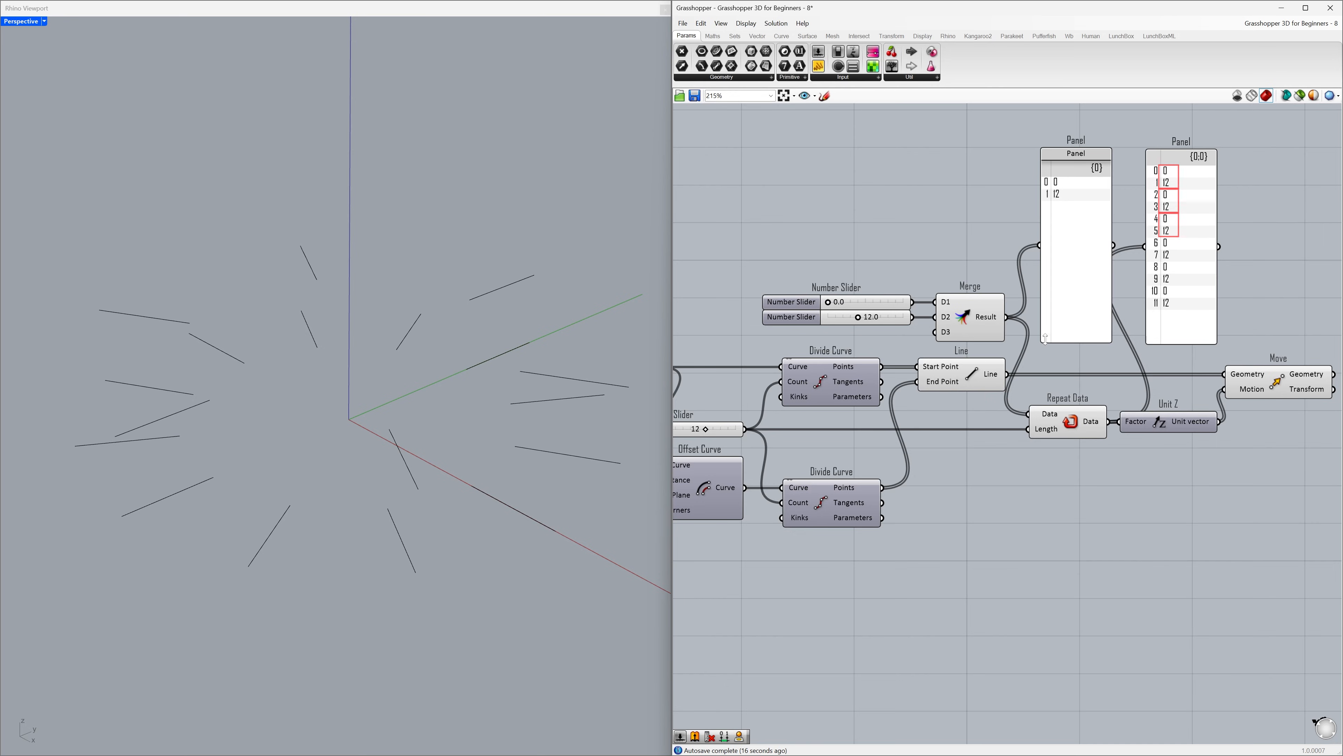
pyautogui.moveTo(799, 444); pyautogui.dragTo(834, 441, button='right')
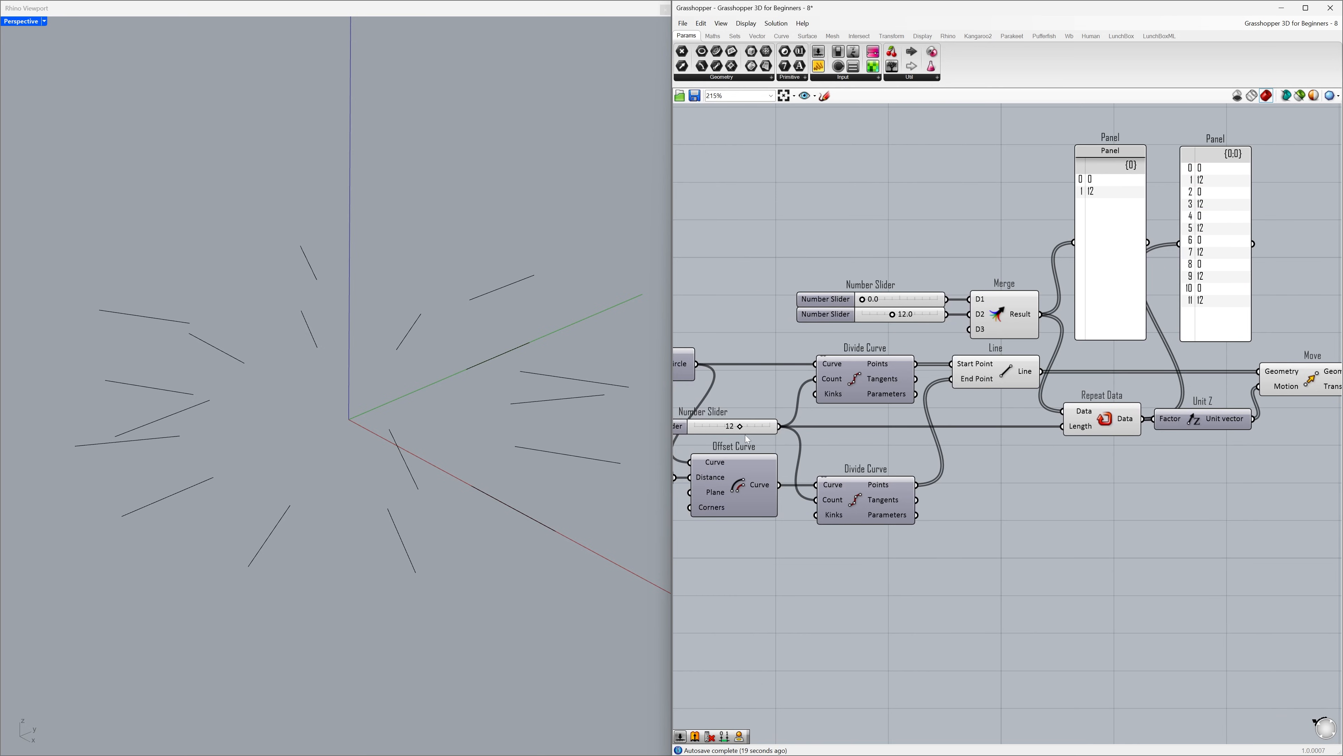
pyautogui.moveTo(740, 426); pyautogui.dragTo(734, 427)
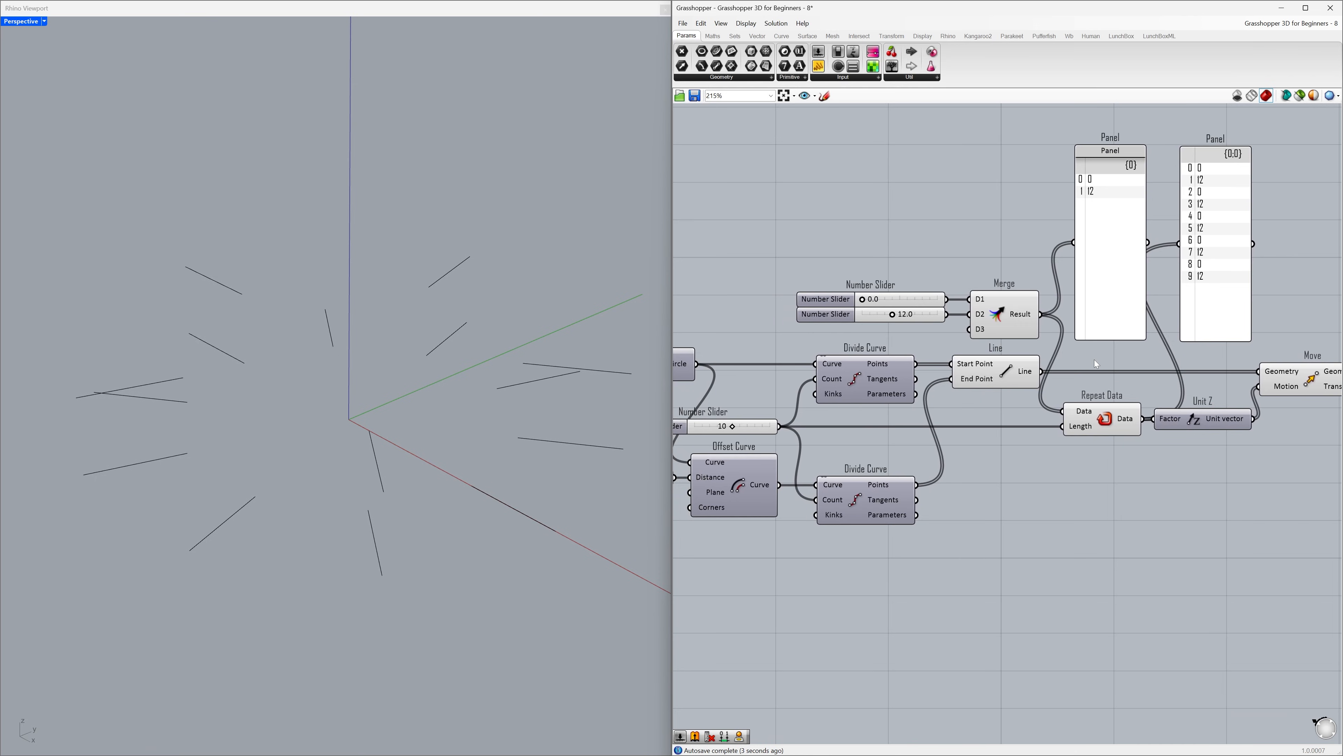
# Turn off the preview of the Line component so only the moved lines are displayed
pyautogui.moveTo(517, 424); pyautogui.dragTo(420, 416, button='right')
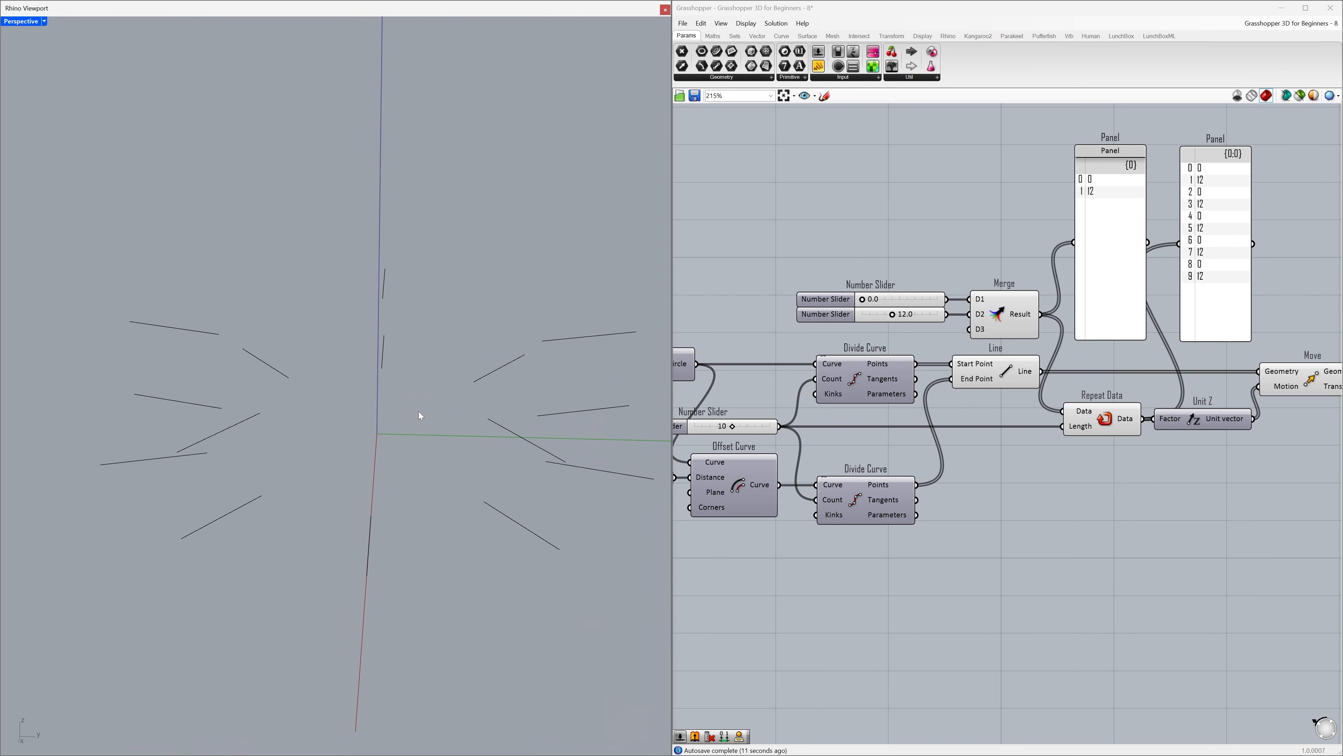
pyautogui.click(1021, 376)
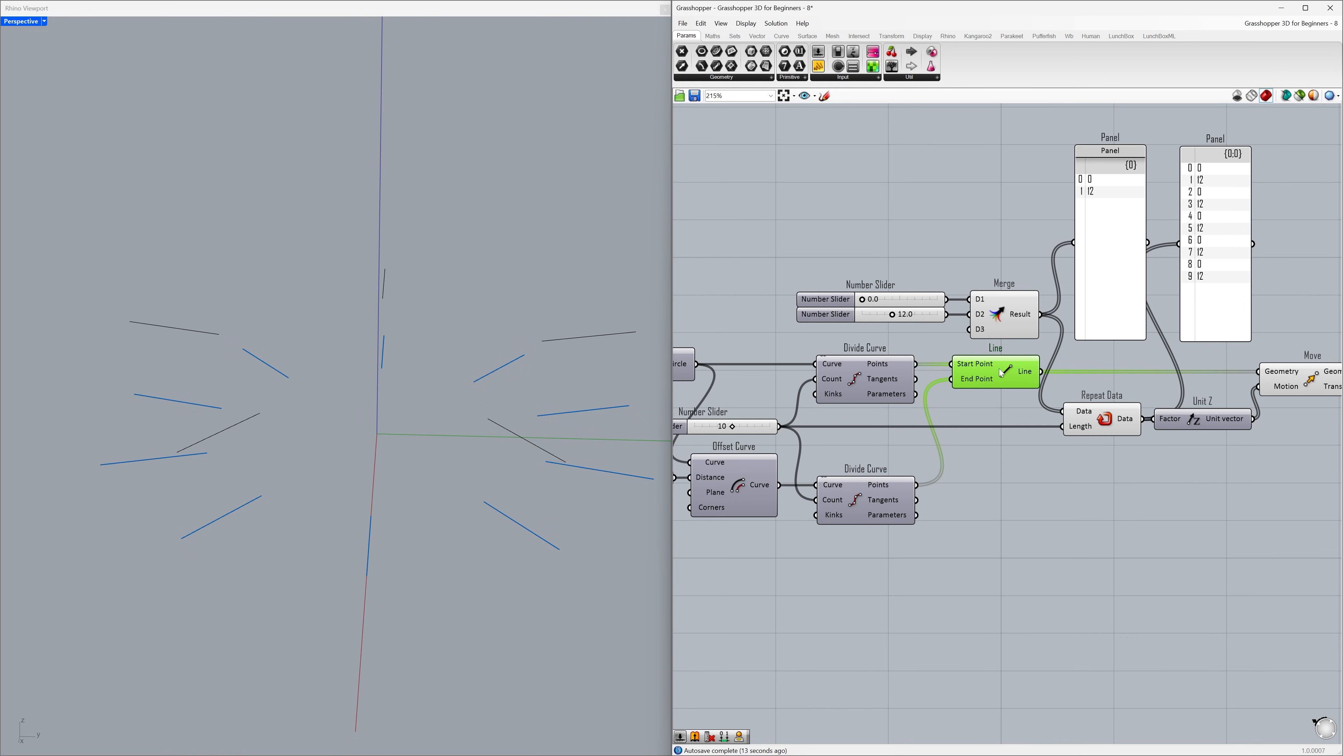
pyautogui.hotkey('ctrl', 'q')
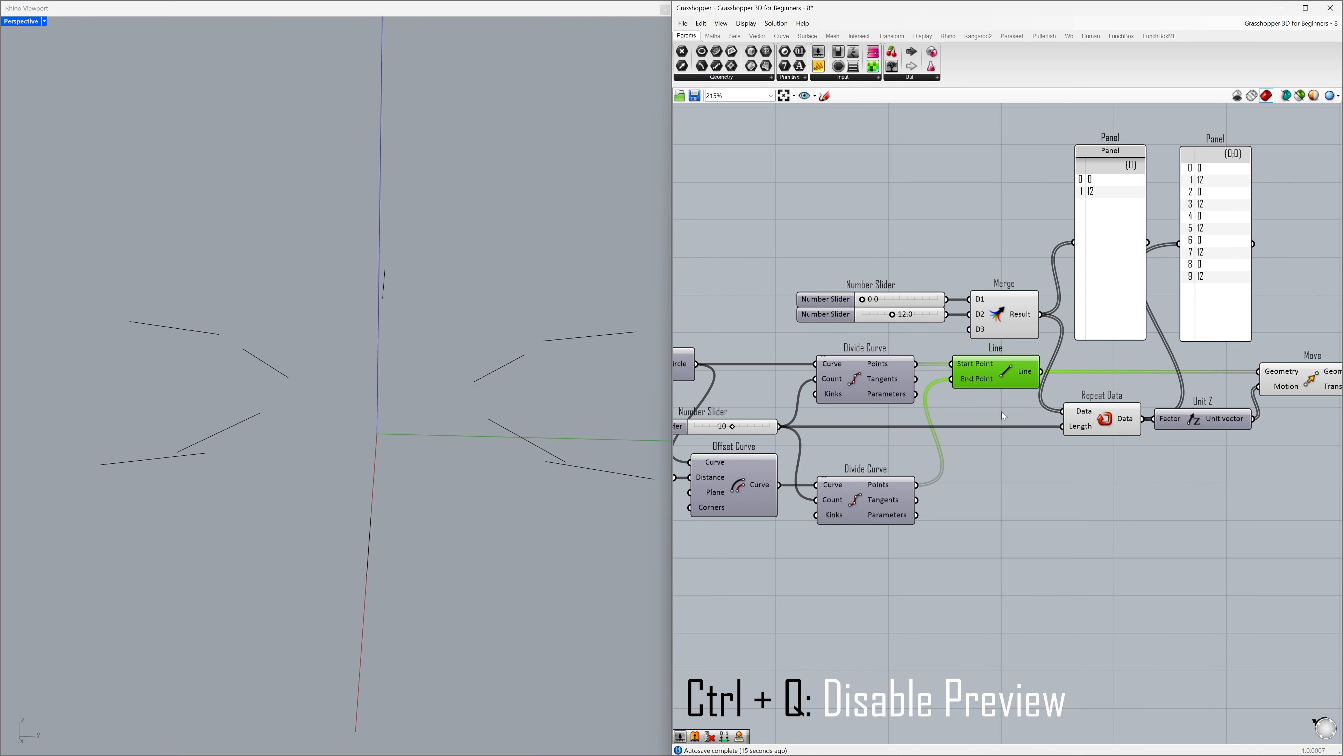
pyautogui.click(1001, 412)
pyautogui.moveTo(505, 462); pyautogui.dragTo(450, 474, button='right')
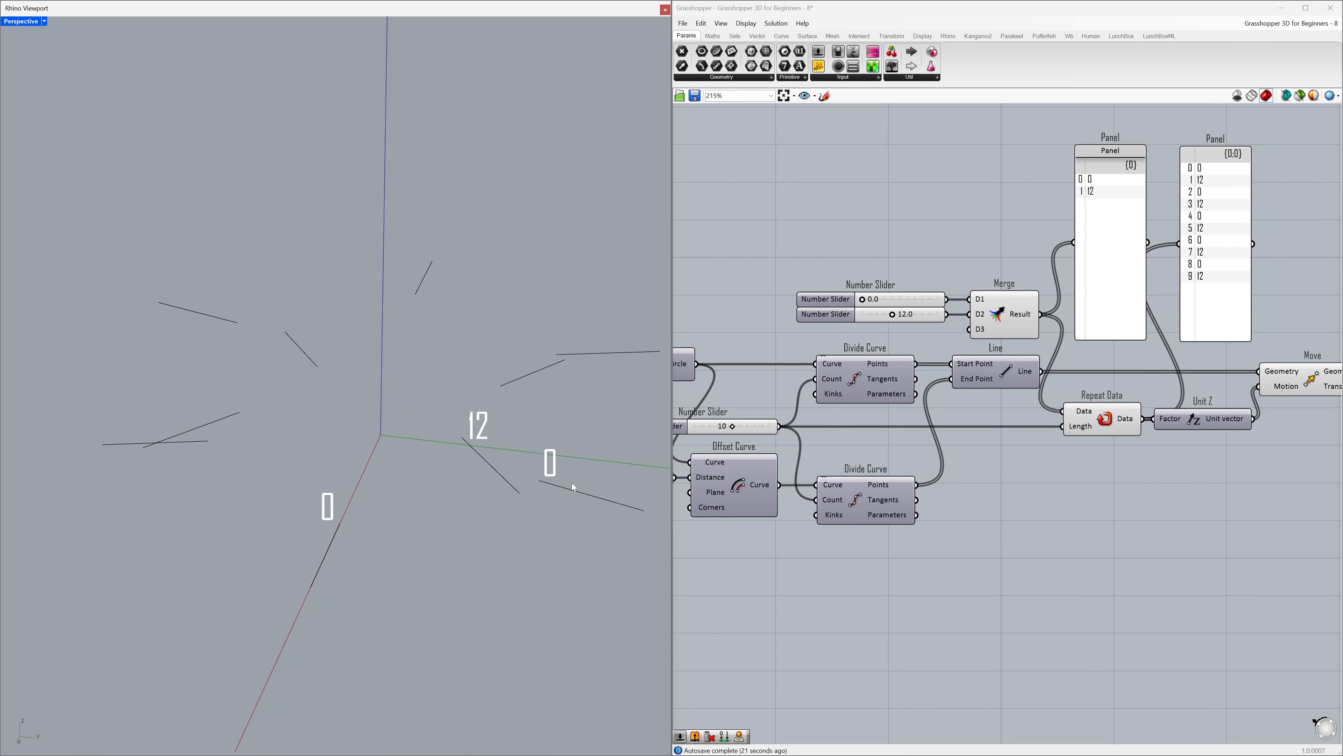
pyautogui.moveTo(571, 483); pyautogui.dragTo(496, 490, button='right')
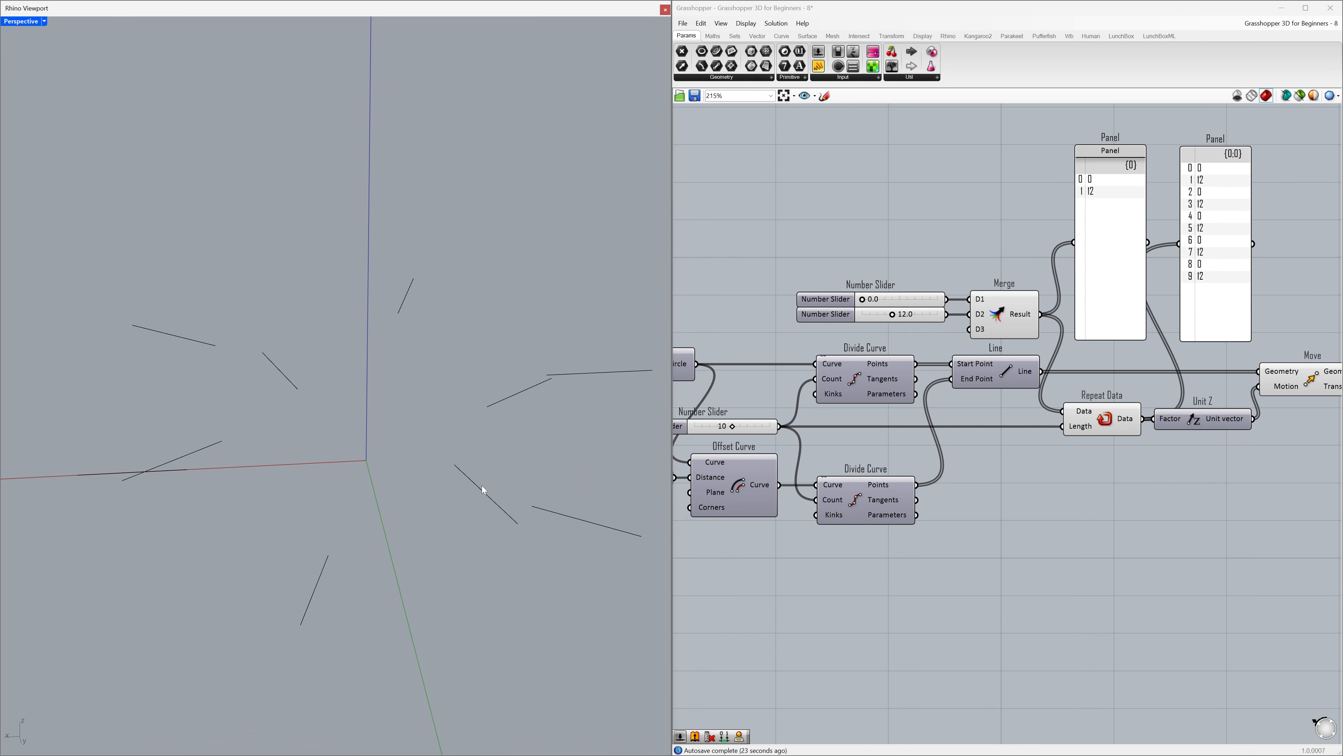
pyautogui.moveTo(365, 488); pyautogui.dragTo(461, 479, button='right')
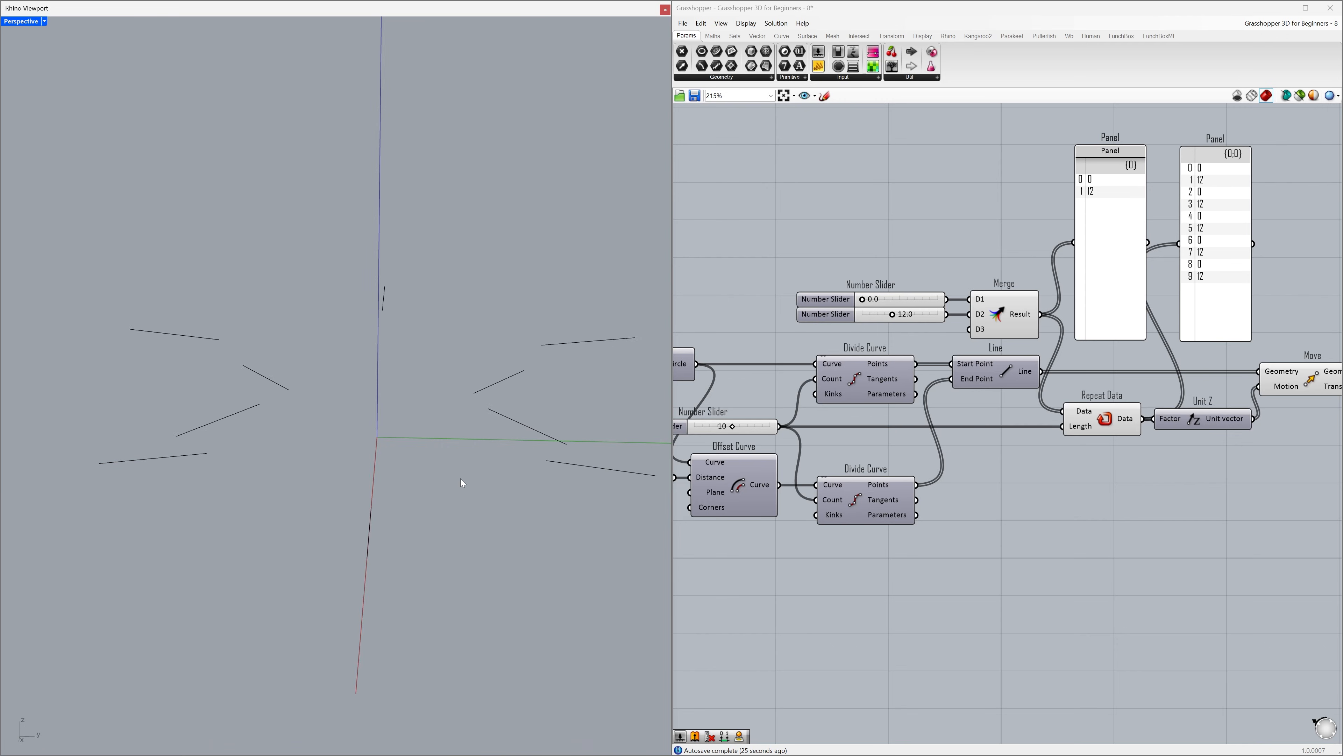
pyautogui.scroll(-2, 461, 479)
pyautogui.click(1018, 529)
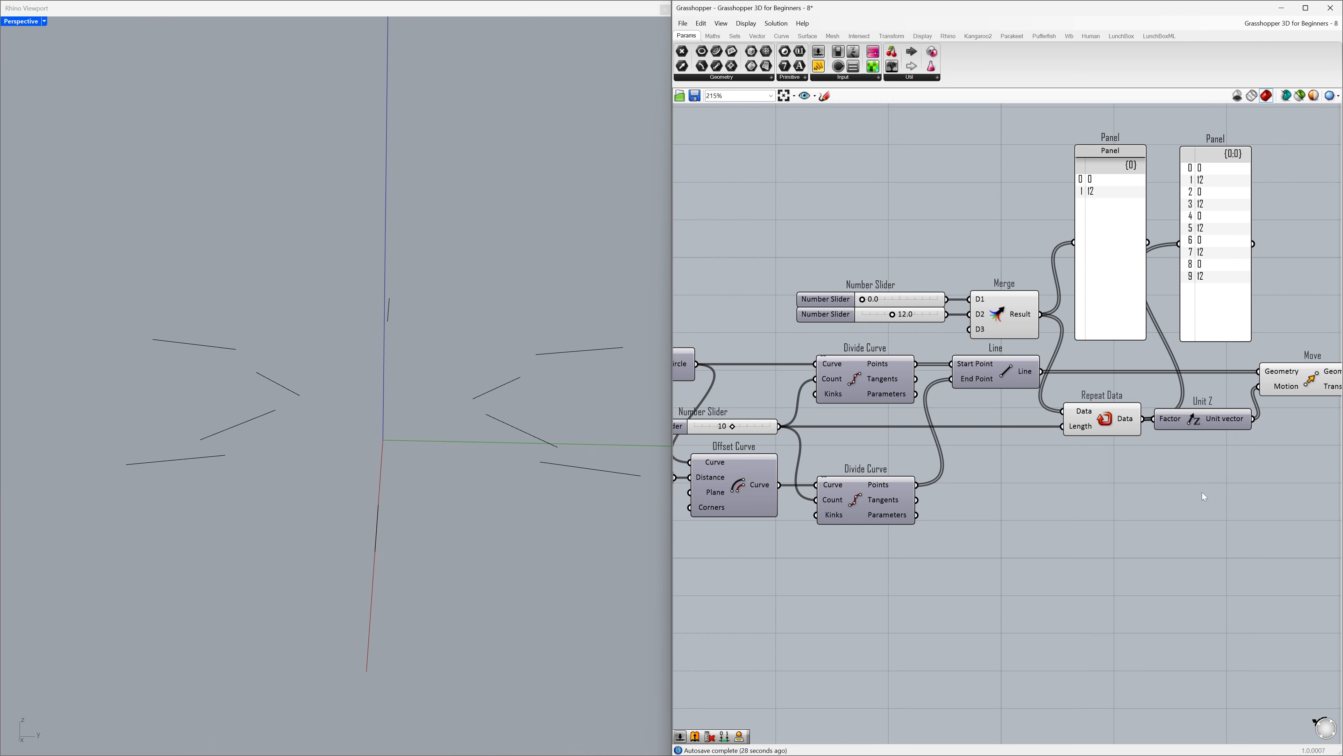
# Add a Loft component beside Move and wire the moved Geometry into its Curves input
pyautogui.moveTo(1202, 493); pyautogui.dragTo(974, 501, button='right')
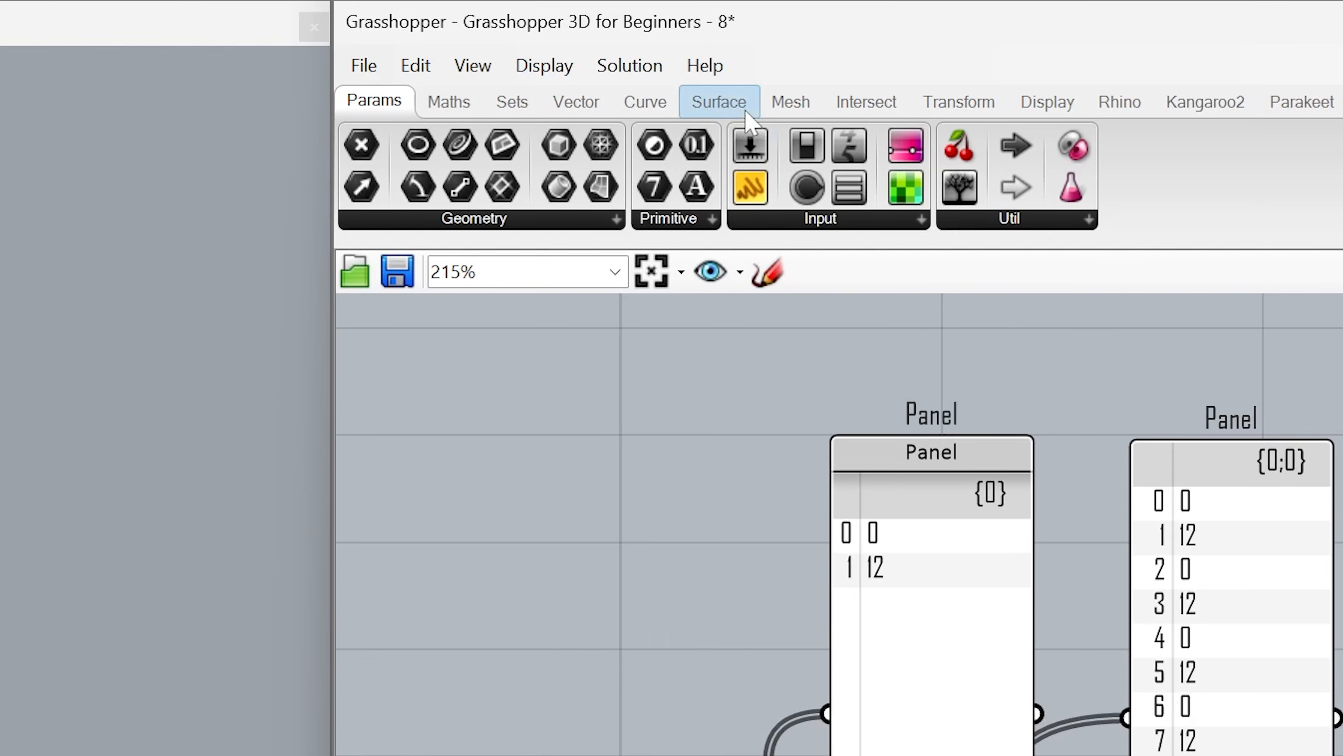
pyautogui.click(813, 41)
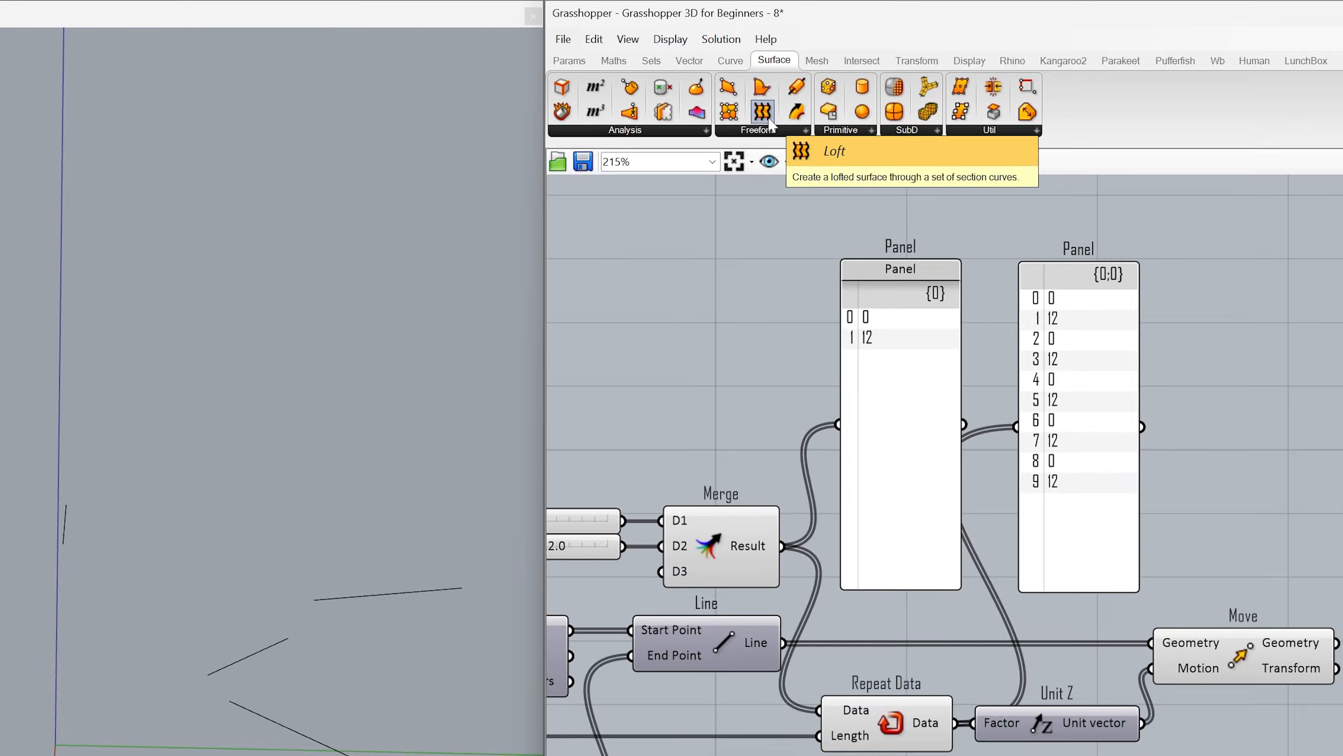
pyautogui.click(710, 200)
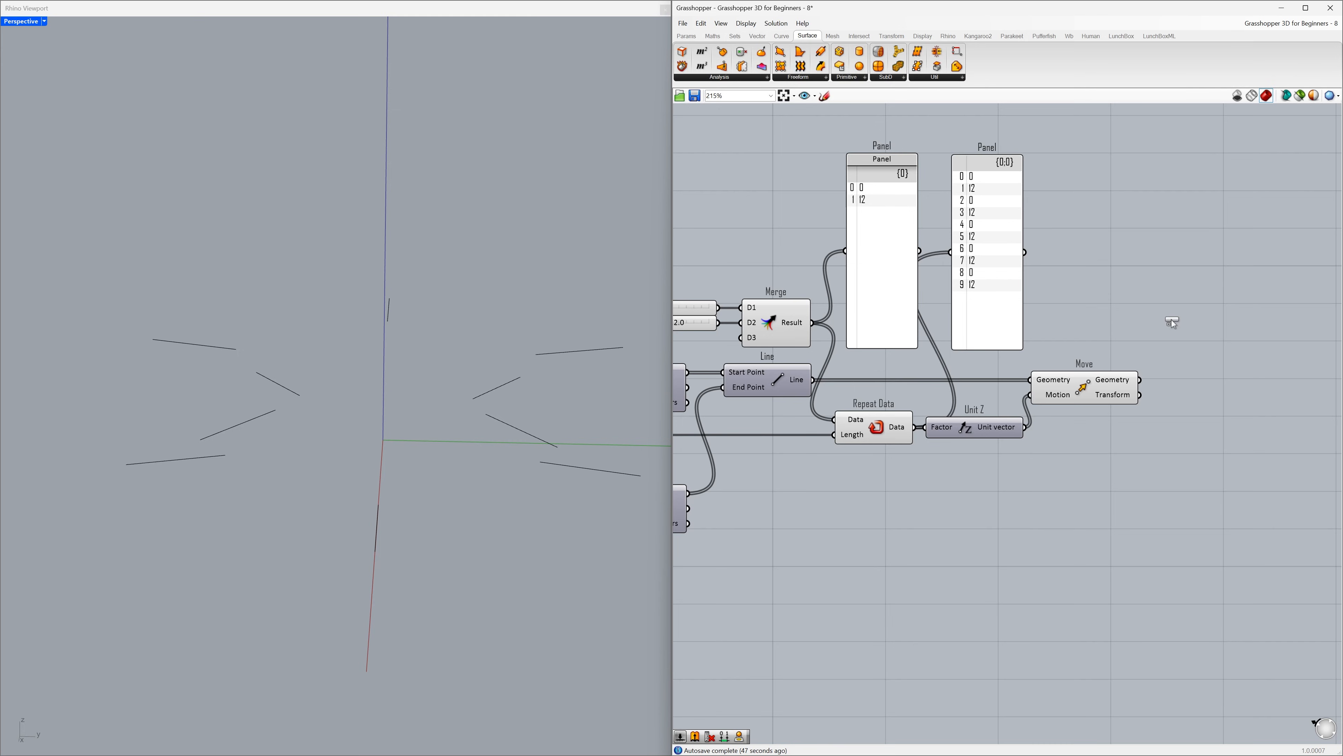
pyautogui.click(1227, 395)
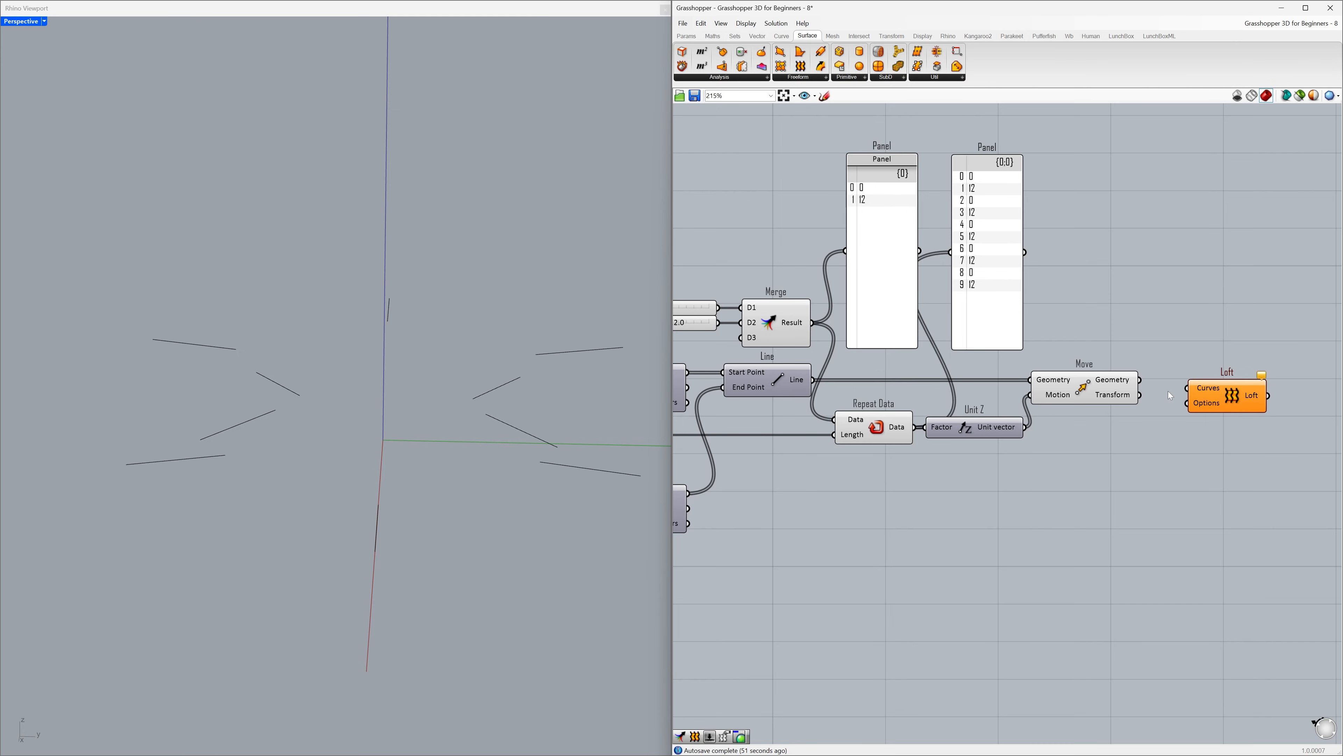
pyautogui.moveTo(1140, 380); pyautogui.dragTo(1192, 393)
pyautogui.click(1124, 440)
# Enable Closed loft in the Loft component's loft options and commit the change
pyautogui.moveTo(449, 420); pyautogui.dragTo(489, 425, button='right')
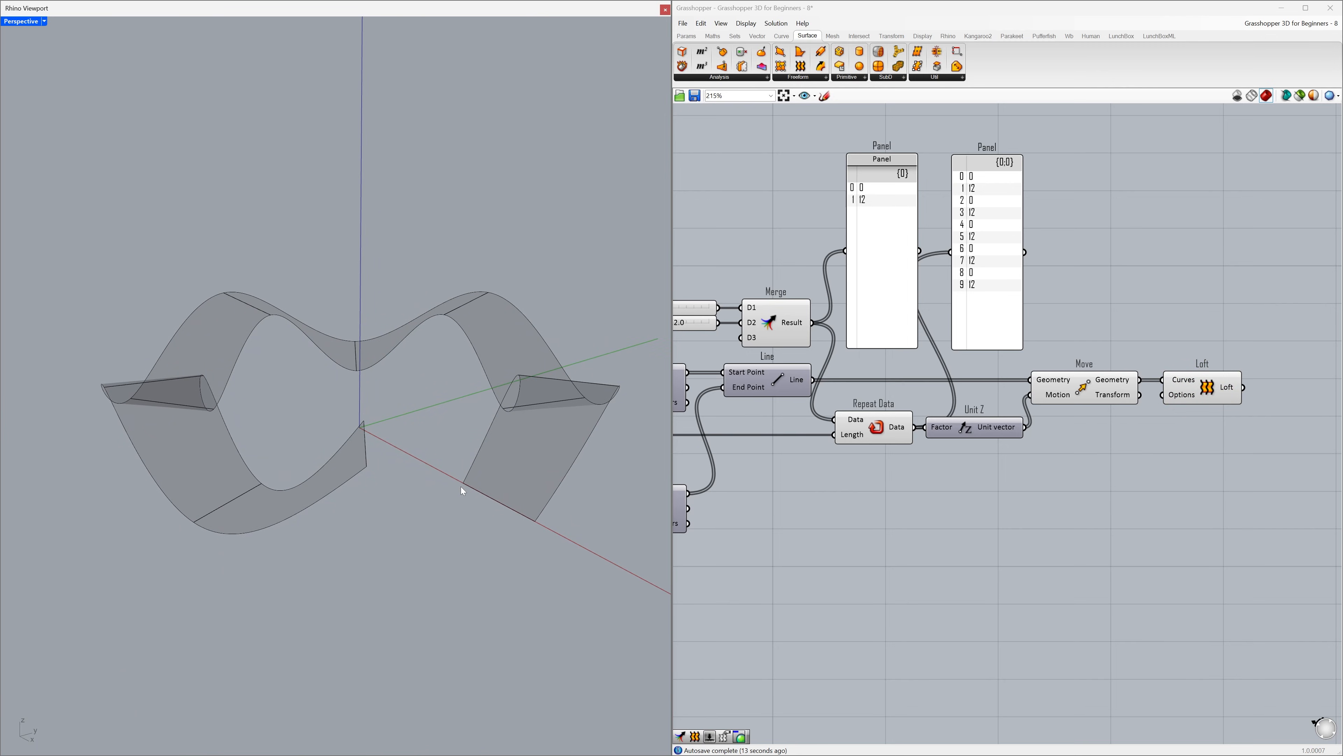
pyautogui.rightClick(1181, 400)
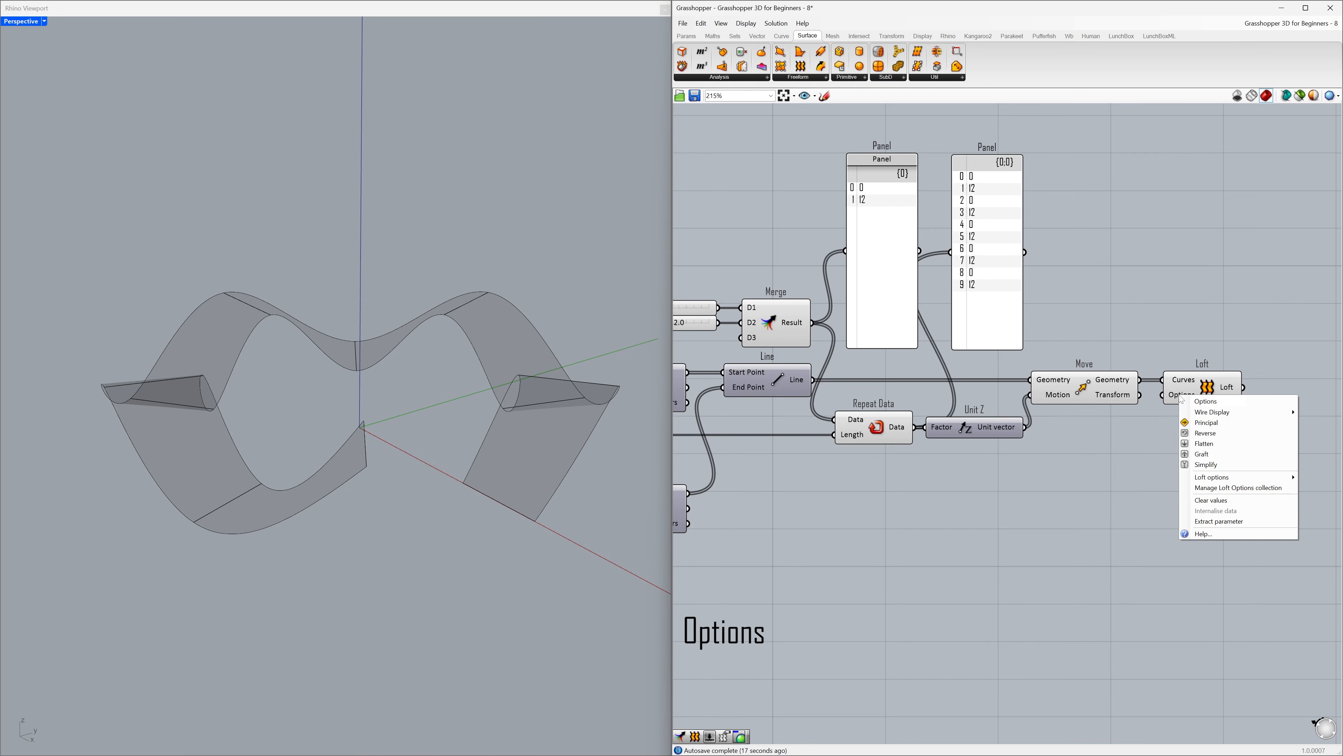
pyautogui.moveTo(1191, 483)
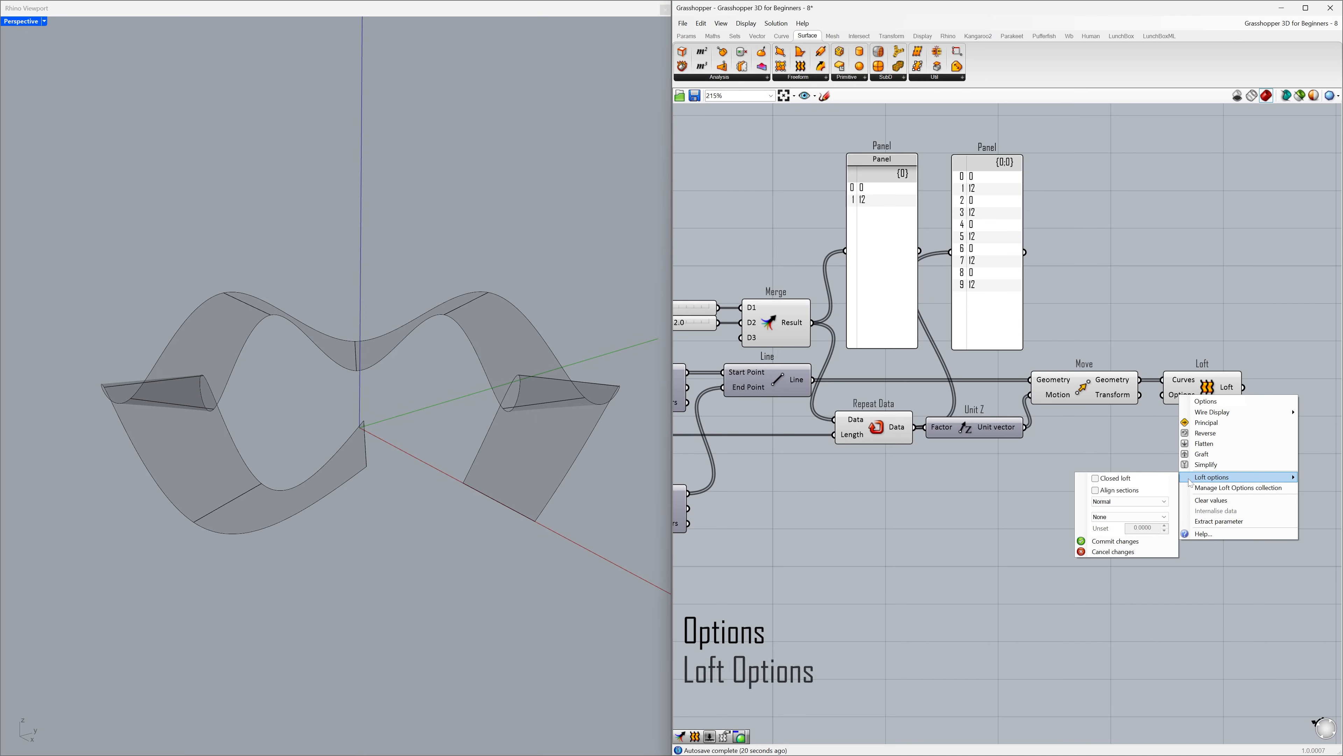
pyautogui.click(1109, 479)
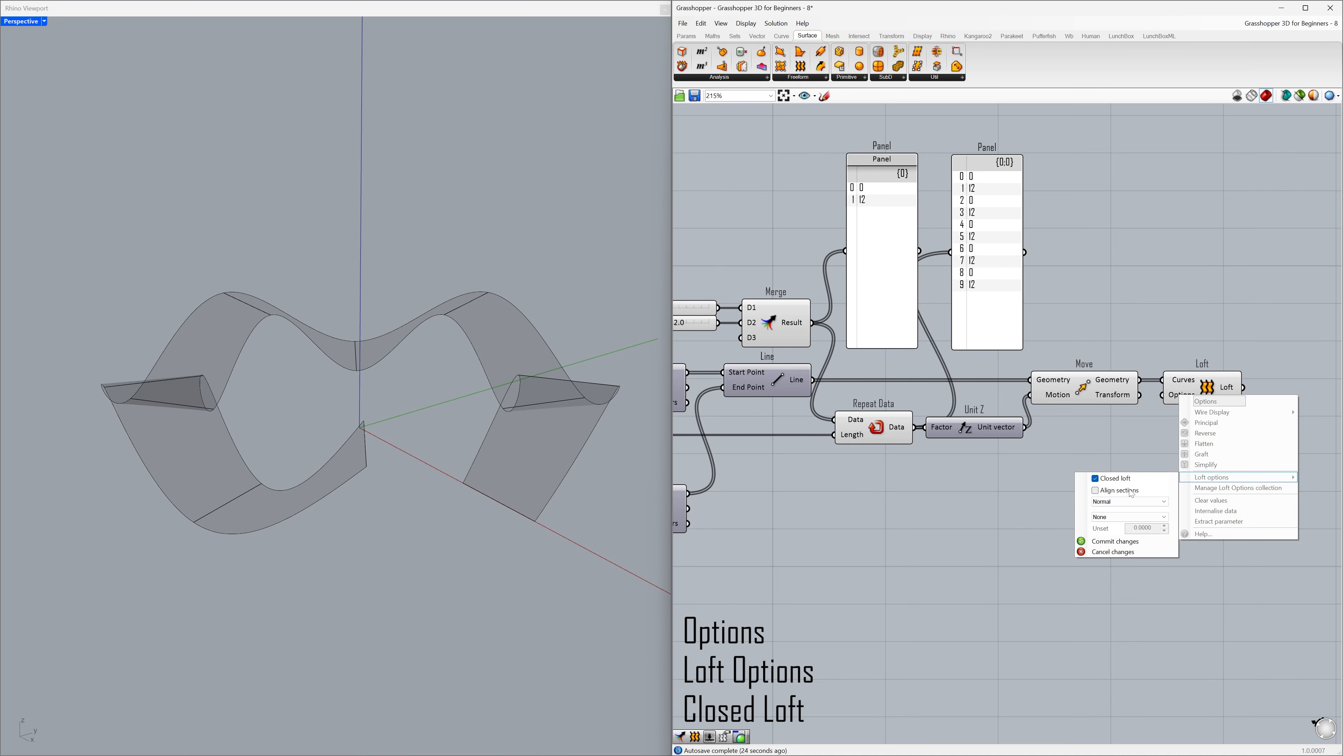
pyautogui.click(1147, 542)
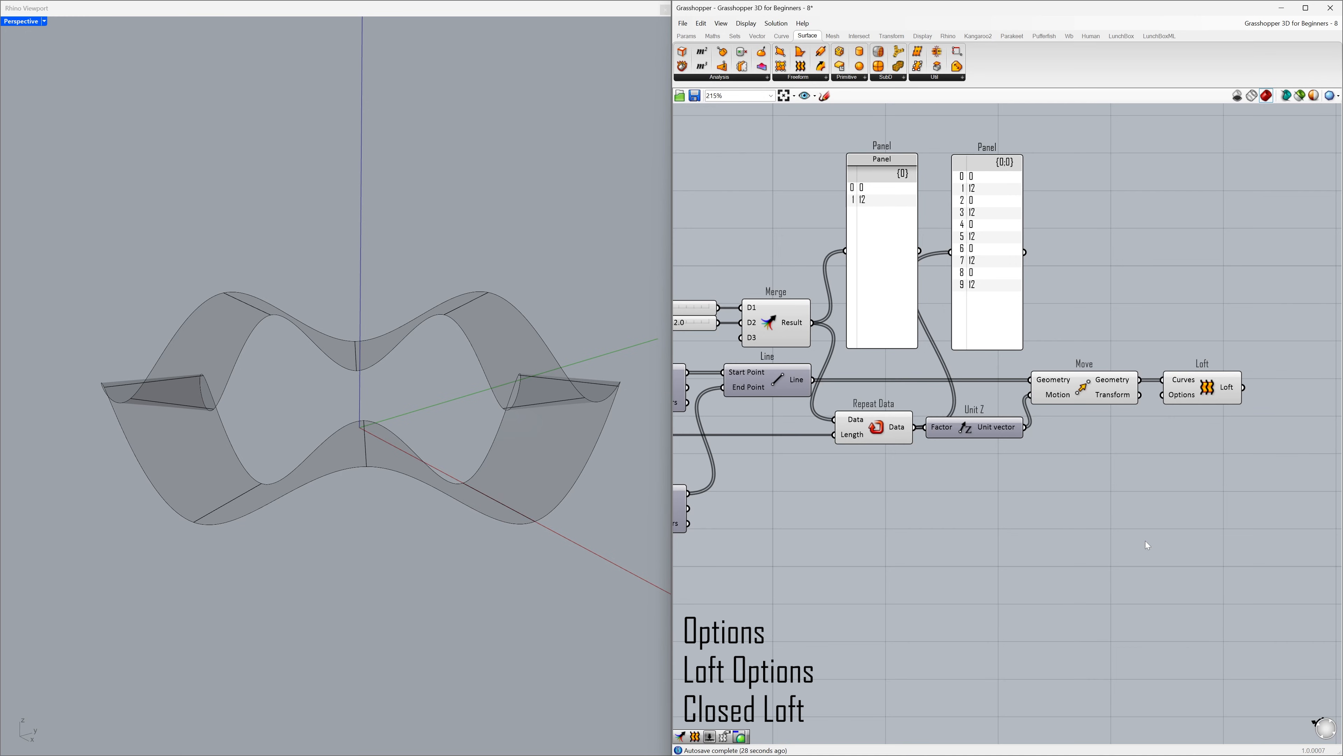
pyautogui.moveTo(657, 475); pyautogui.dragTo(490, 469, button='right')
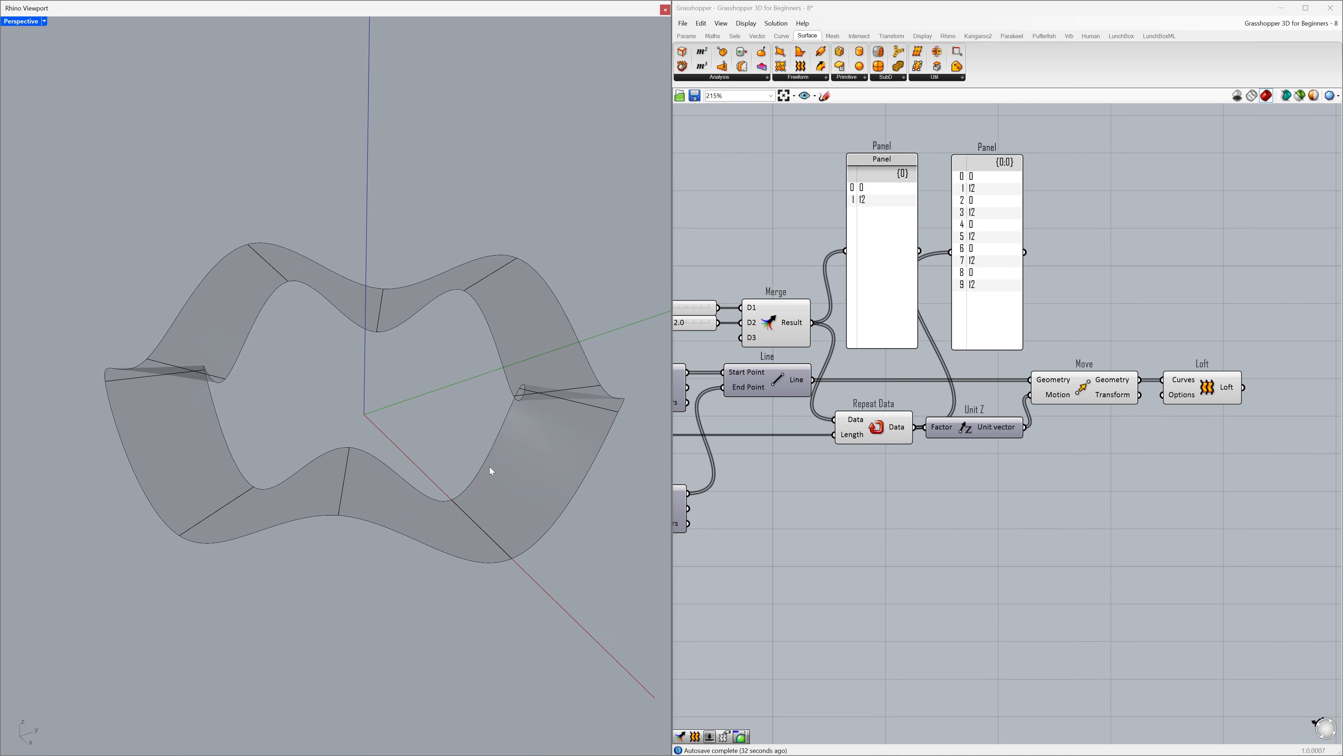
# Turn off the preview of the Move component so only the lofted surface is displayed
pyautogui.click(1085, 388)
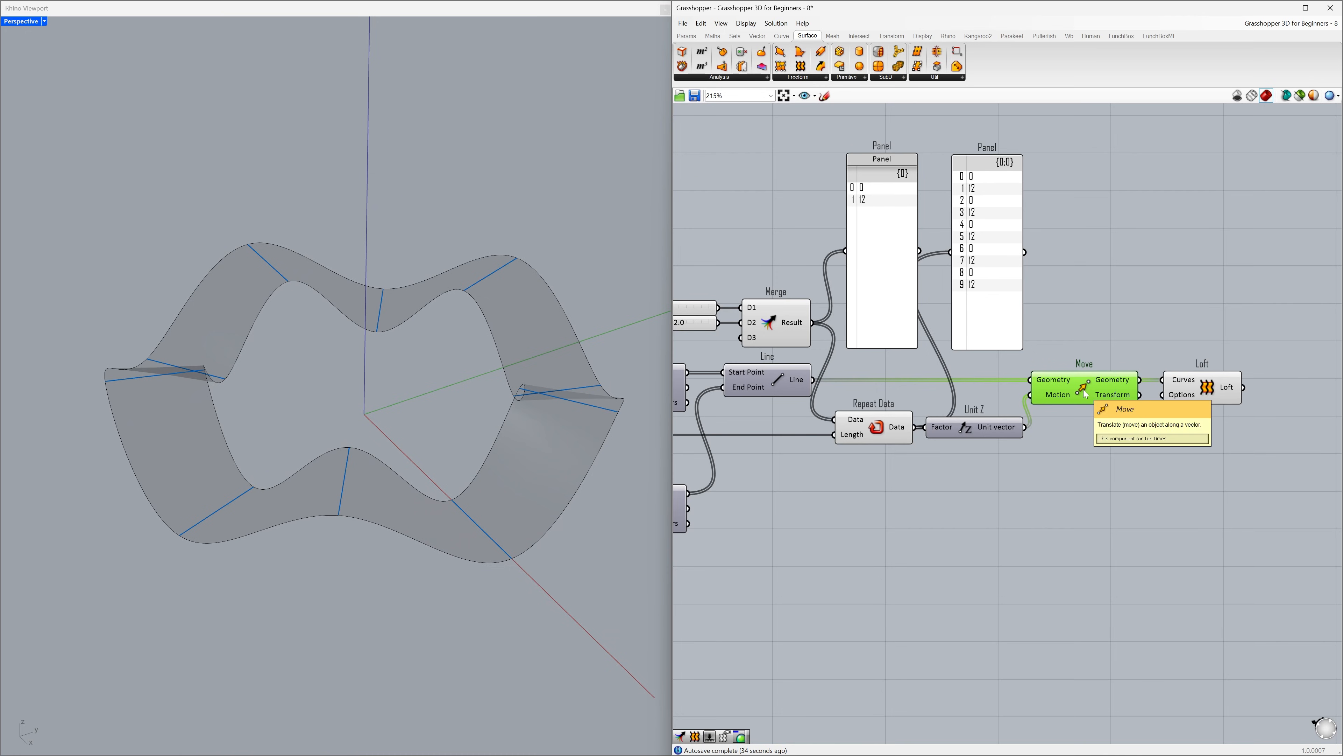
pyautogui.hotkey('ctrl', 'q')
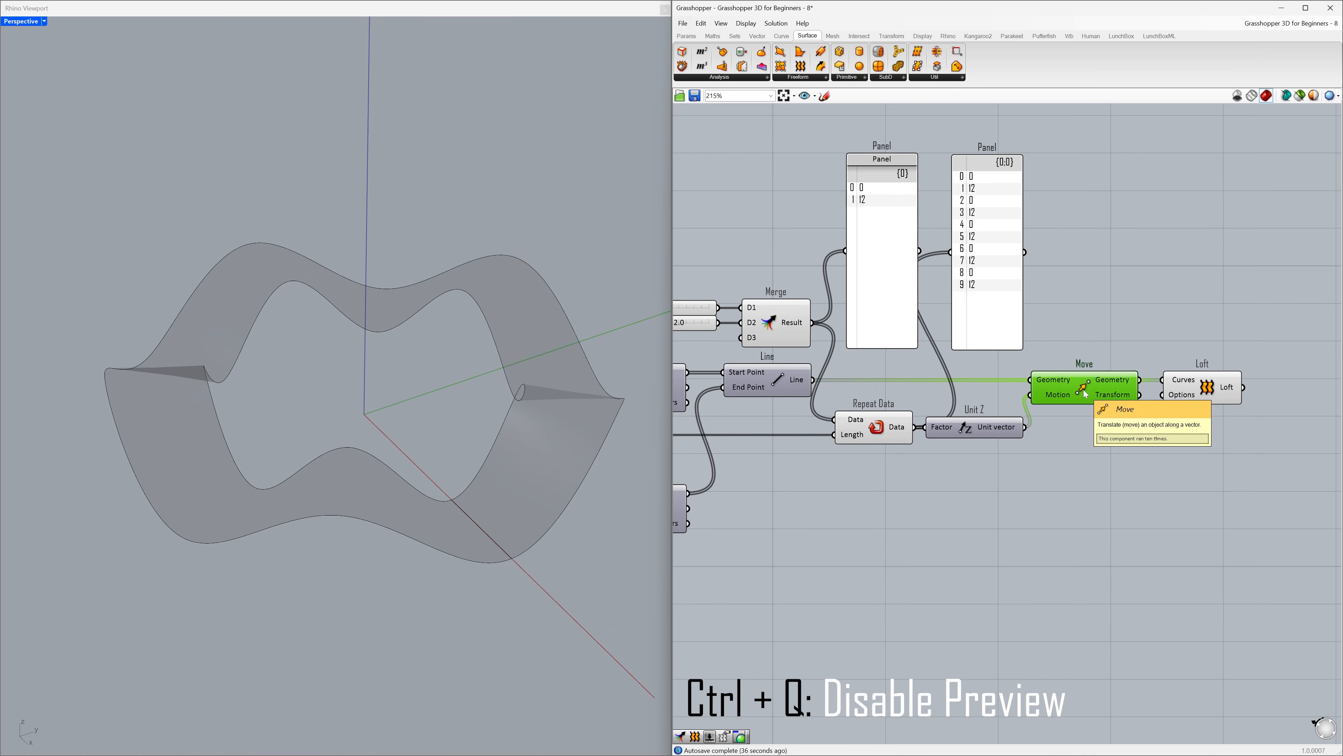
pyautogui.click(1070, 449)
pyautogui.moveTo(315, 356); pyautogui.dragTo(360, 390, button='right')
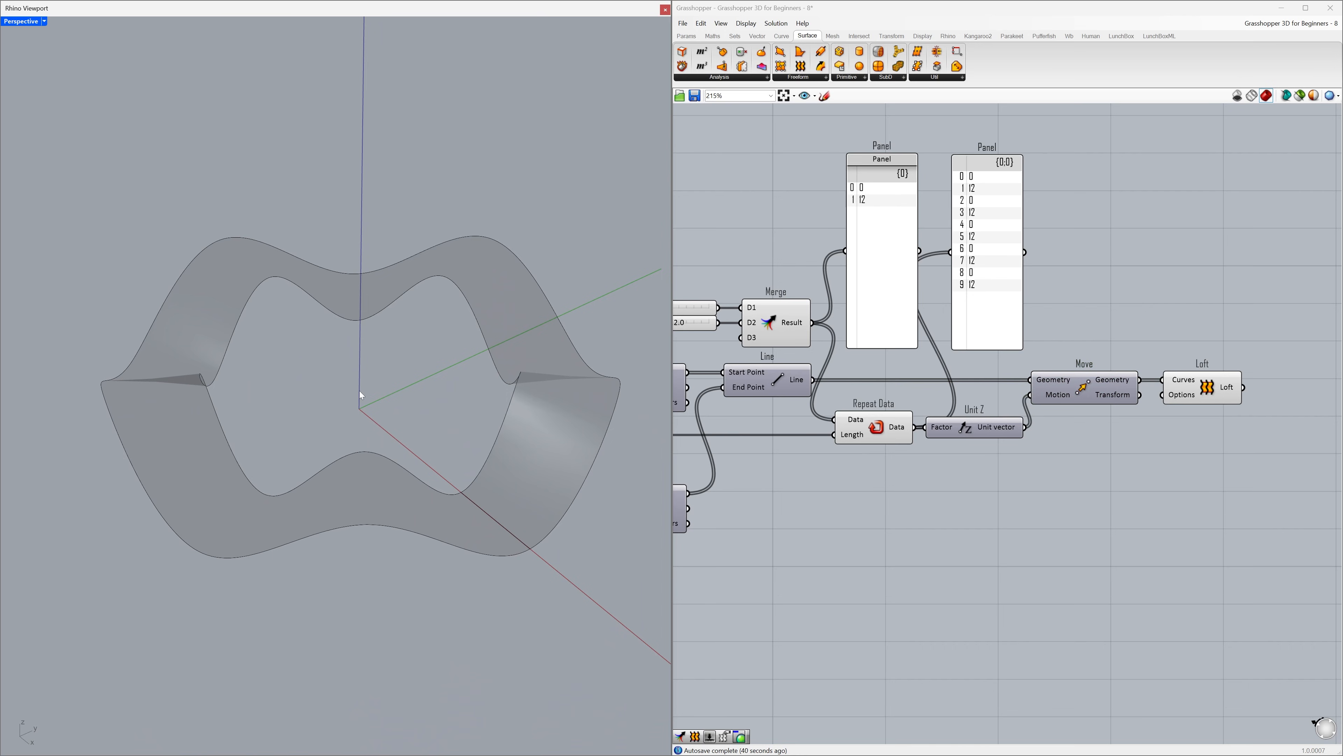
# Try other values on the division count slider and the slider feeding Merge D2
pyautogui.moveTo(742, 415); pyautogui.dragTo(1031, 418, button='right')
pyautogui.moveTo(814, 430)
pyautogui.mouseDown()
pyautogui.moveTo(792, 433)
pyautogui.moveTo(844, 438)
pyautogui.moveTo(817, 438)
pyautogui.mouseUp()
pyautogui.moveTo(471, 427); pyautogui.dragTo(405, 394, button='right')
pyautogui.moveTo(971, 327)
pyautogui.mouseDown()
pyautogui.moveTo(947, 325)
pyautogui.moveTo(974, 320)
pyautogui.moveTo(955, 304)
pyautogui.moveTo(965, 307)
pyautogui.moveTo(936, 314)
pyautogui.mouseUp()
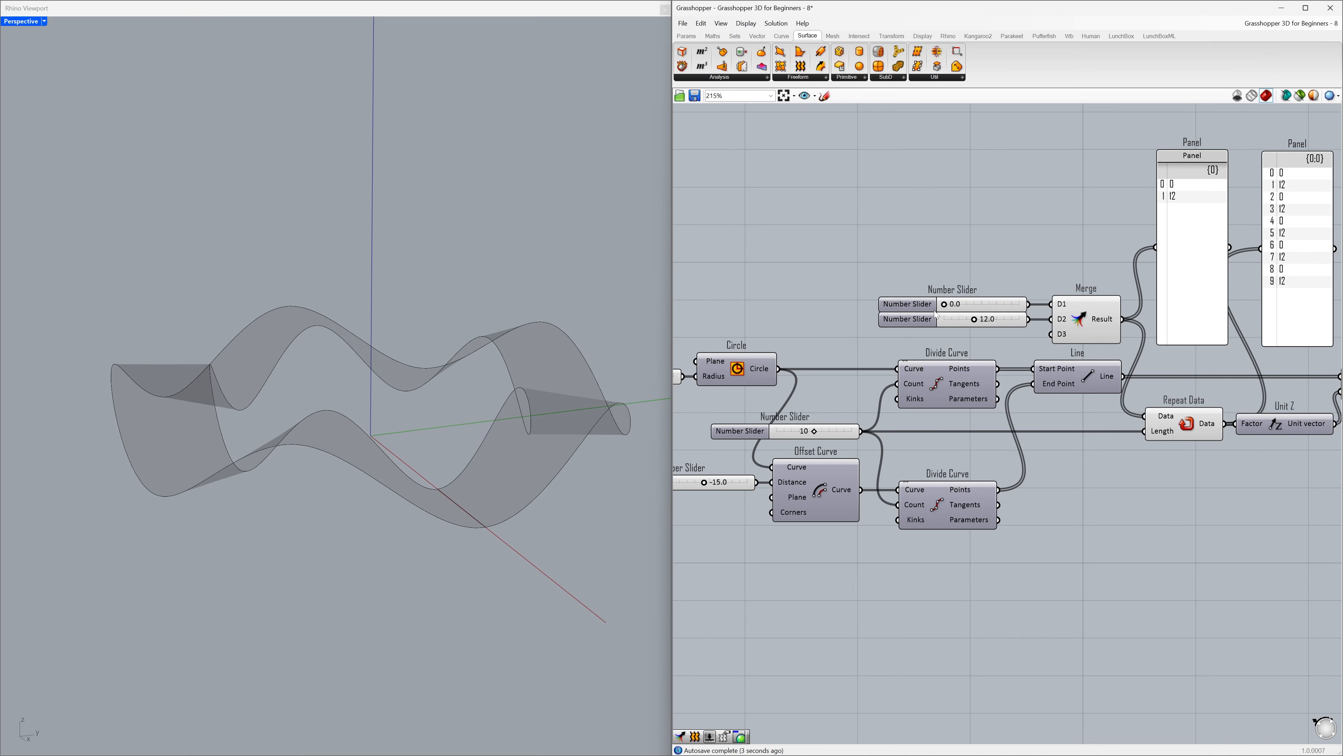
# Add an Extrude component beside Loft, wire the Loft output to its Base input and place it closer to Loft
pyautogui.moveTo(1273, 472); pyautogui.dragTo(774, 457, button='right')
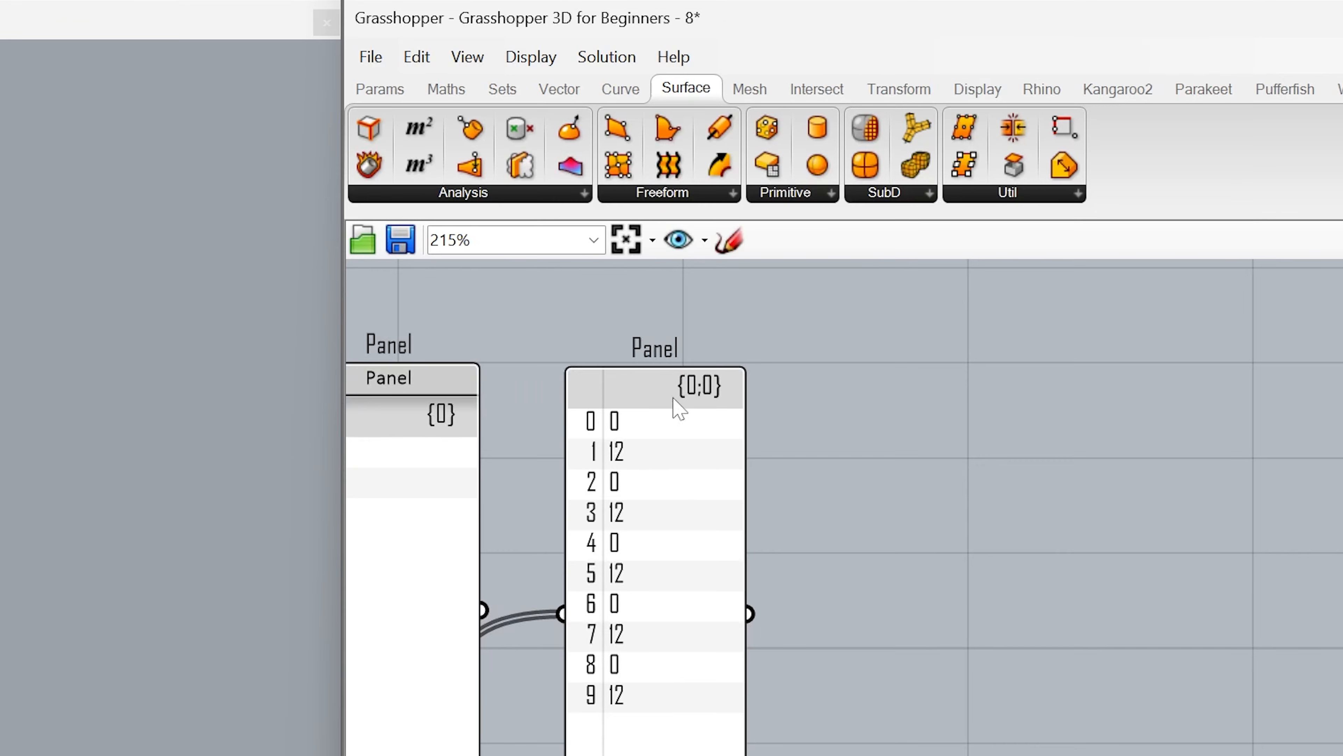
pyautogui.click(781, 118)
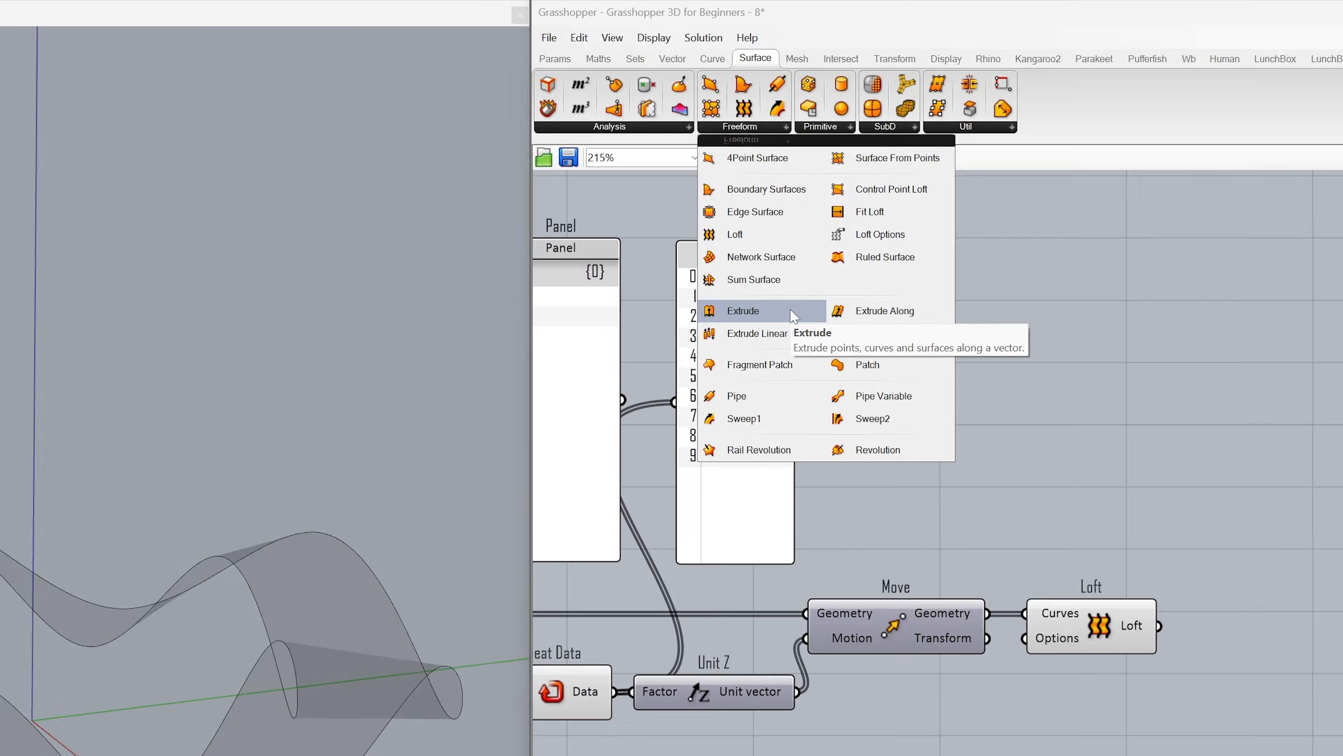
pyautogui.click(742, 476)
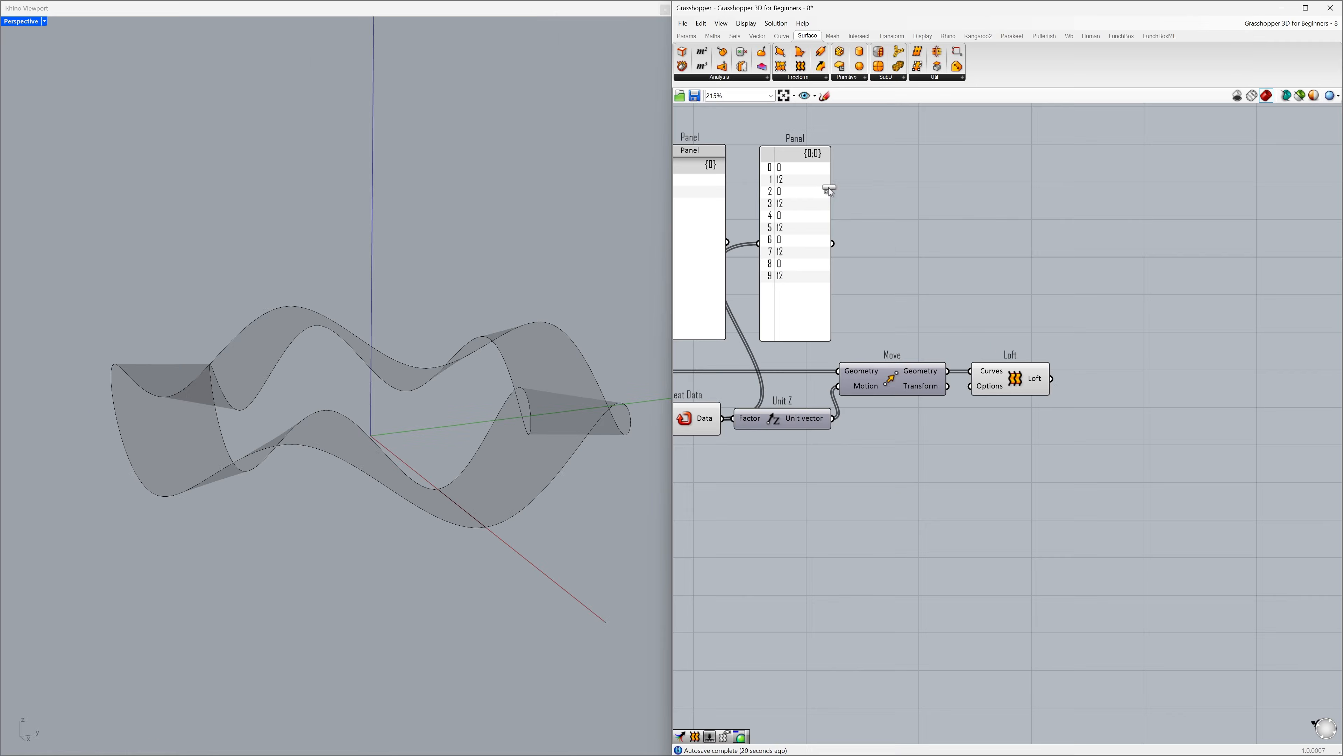
pyautogui.click(1148, 388)
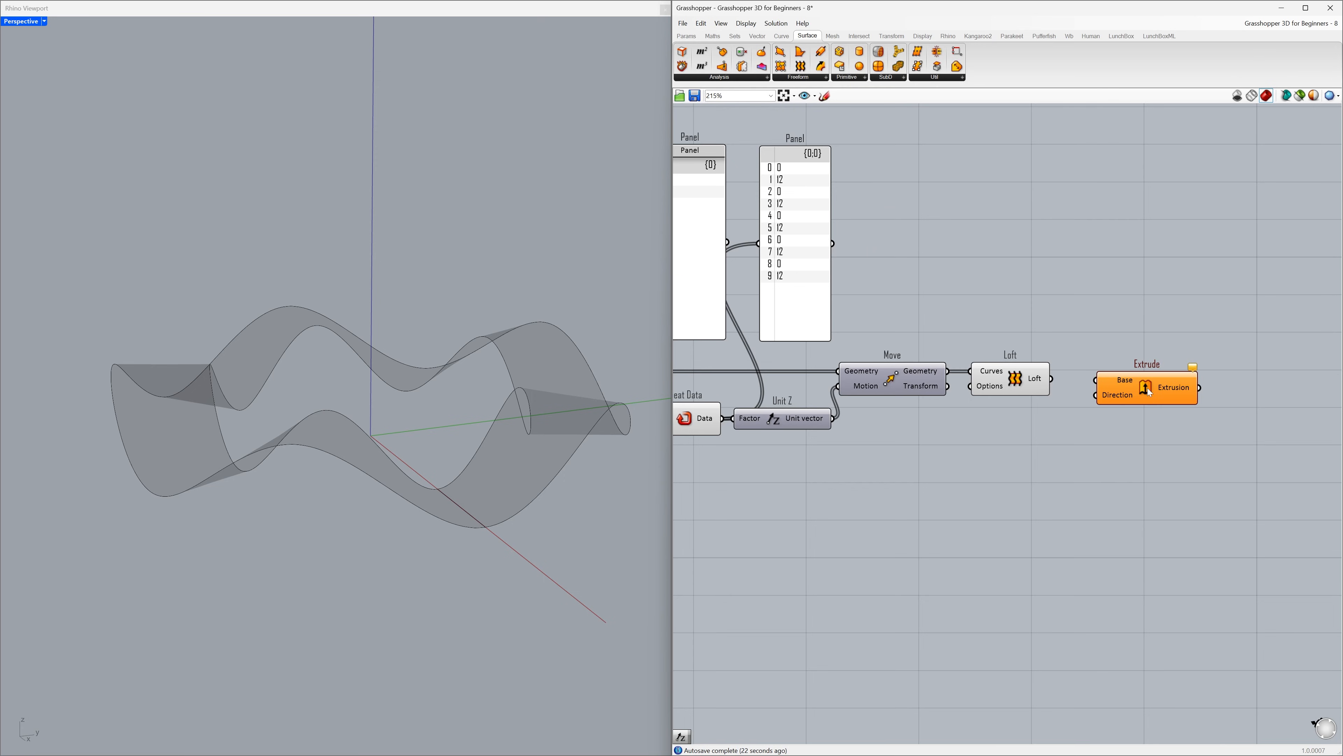
pyautogui.click(1029, 389)
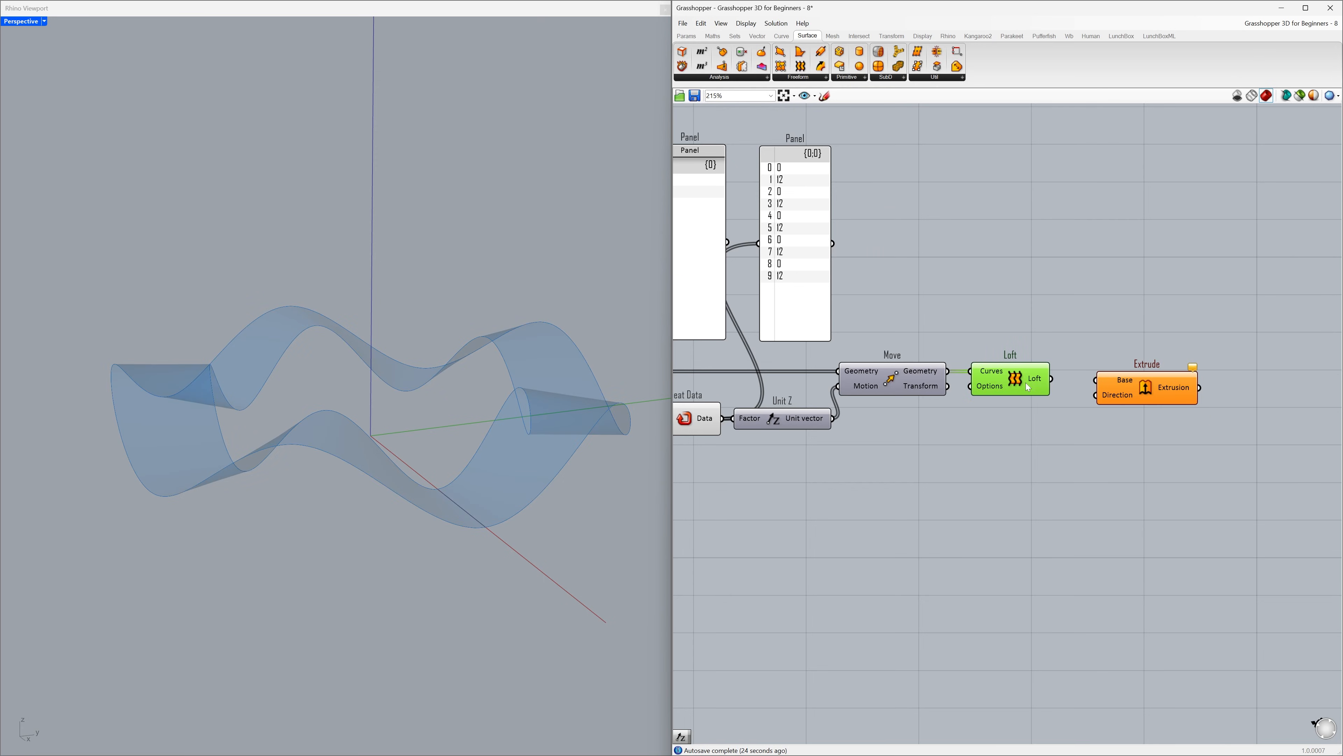
pyautogui.moveTo(1051, 379); pyautogui.dragTo(1096, 379)
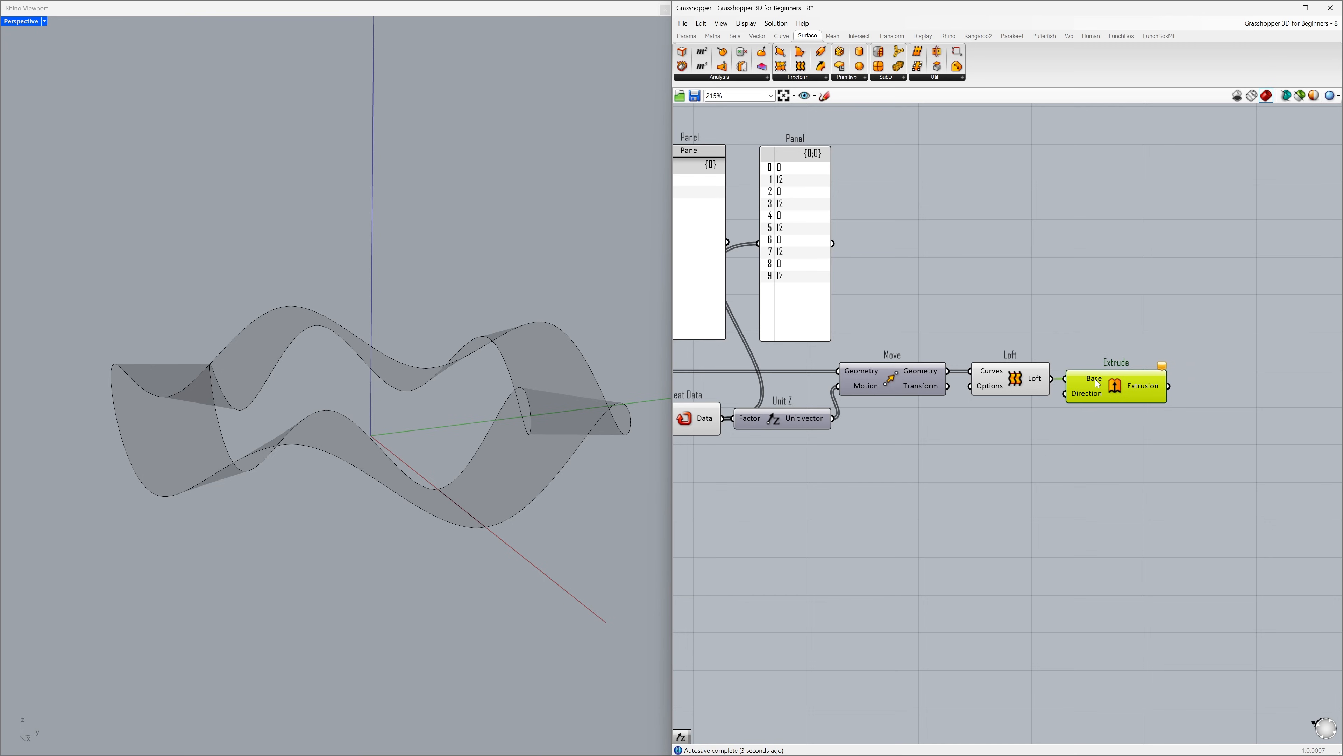
pyautogui.click(1010, 425)
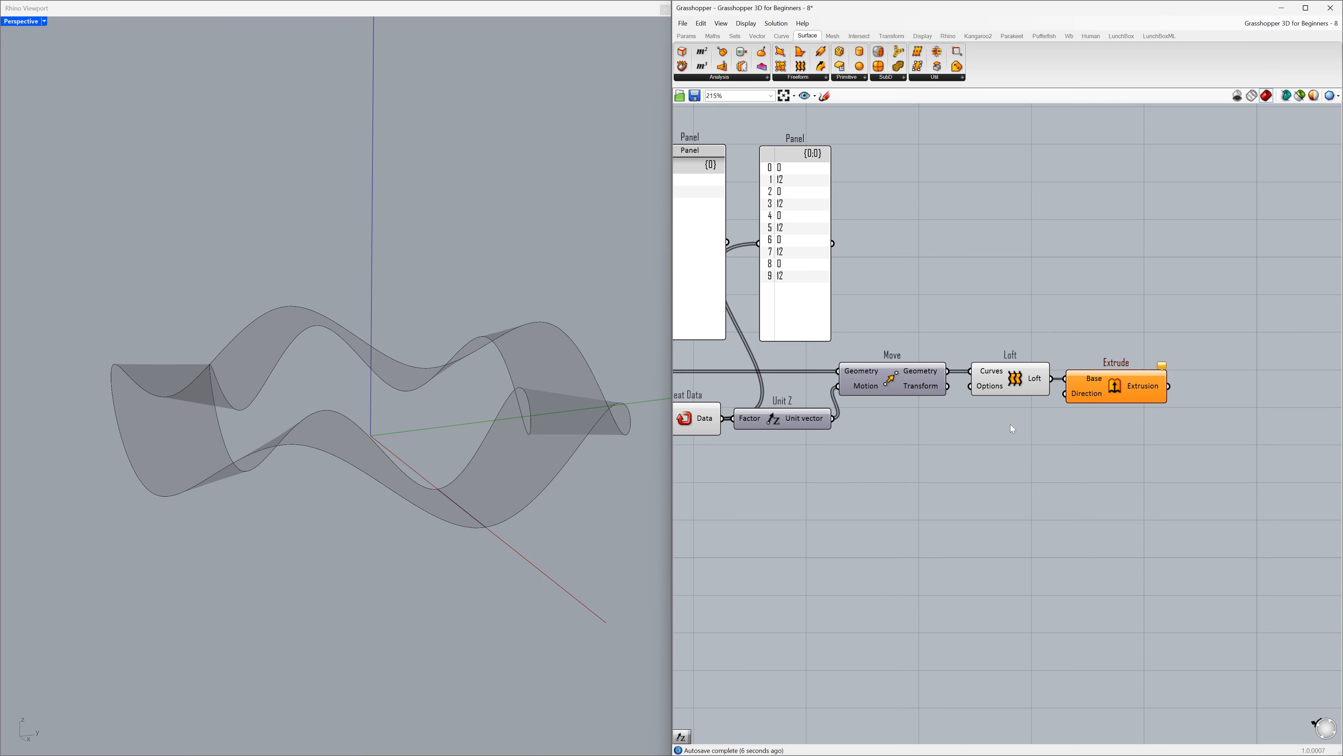
# Duplicate the Unit Z component, place the copy below Loft and disconnect the wire from its Factor input
pyautogui.click(772, 420)
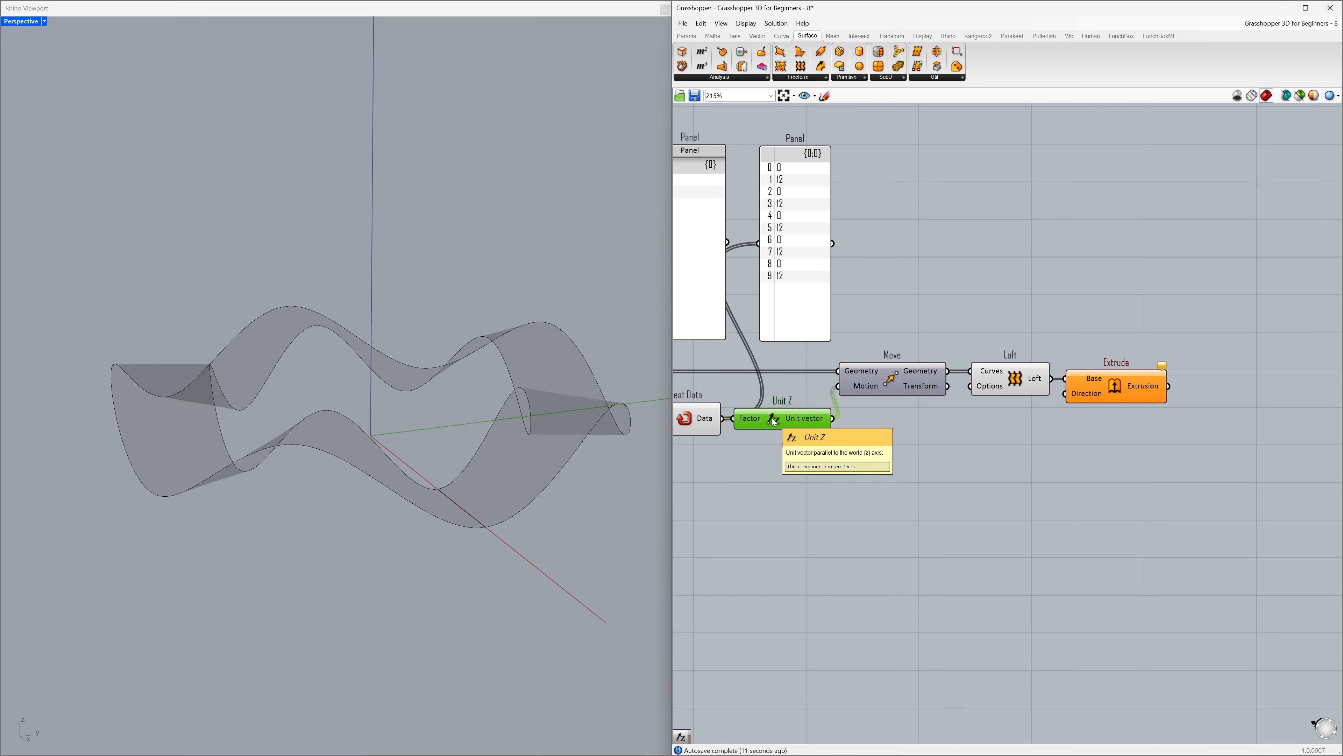
pyautogui.keyDown('alt'); pyautogui.moveTo(772, 418); pyautogui.dragTo(998, 437); pyautogui.keyUp('alt')
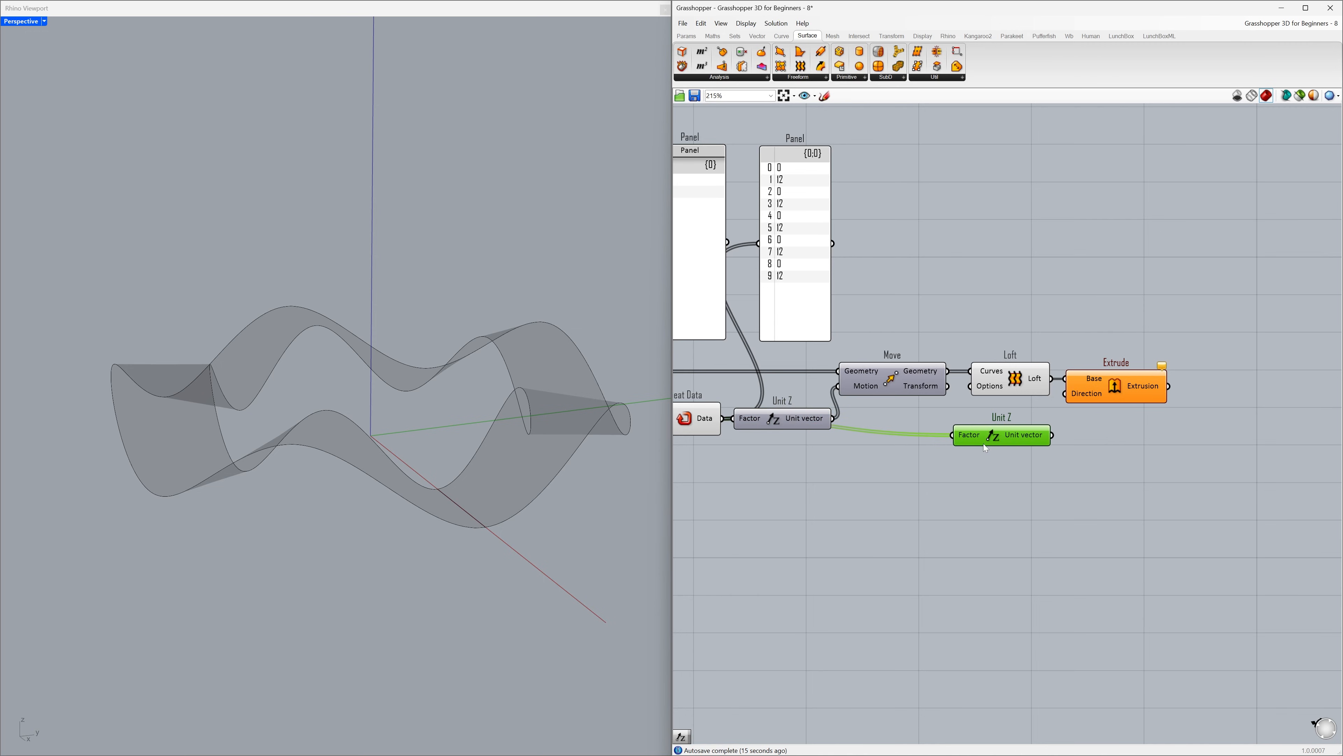
pyautogui.click(948, 453)
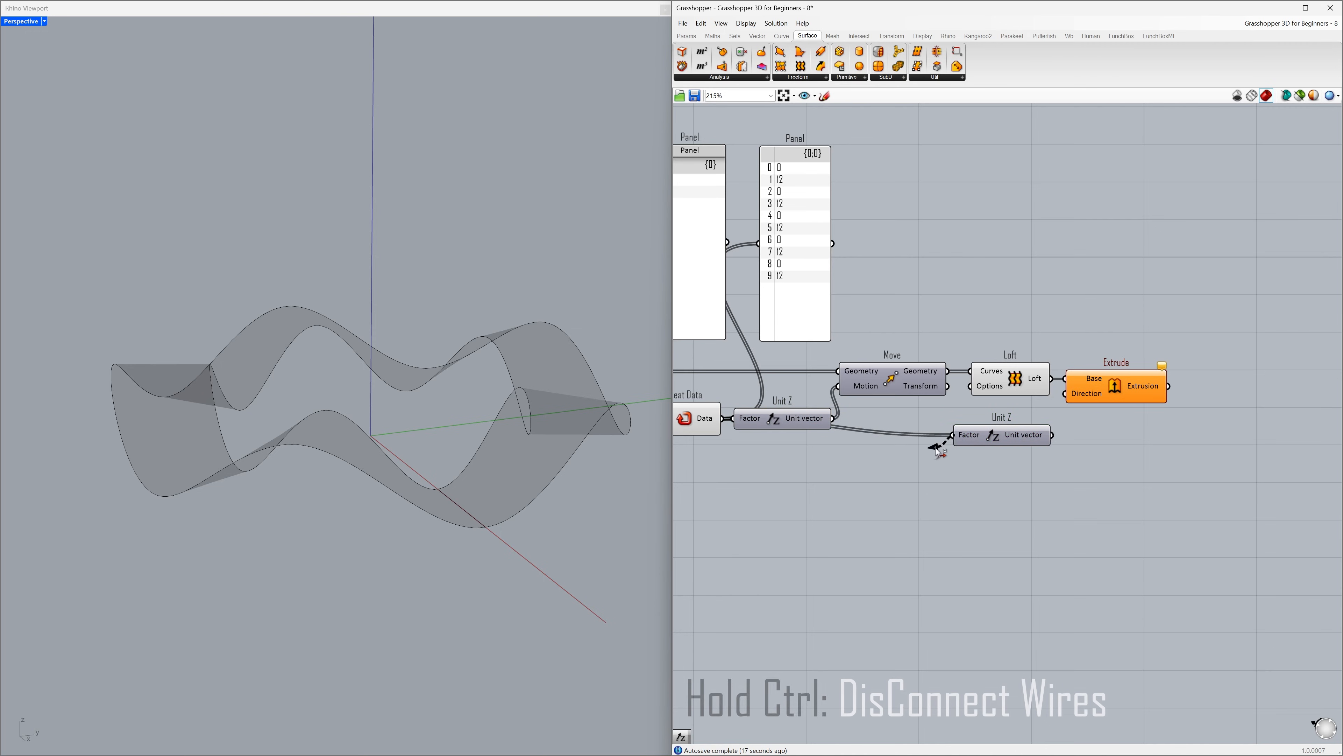
pyautogui.keyDown('ctrl'); pyautogui.moveTo(955, 441); pyautogui.dragTo(723, 418); pyautogui.keyUp('ctrl')
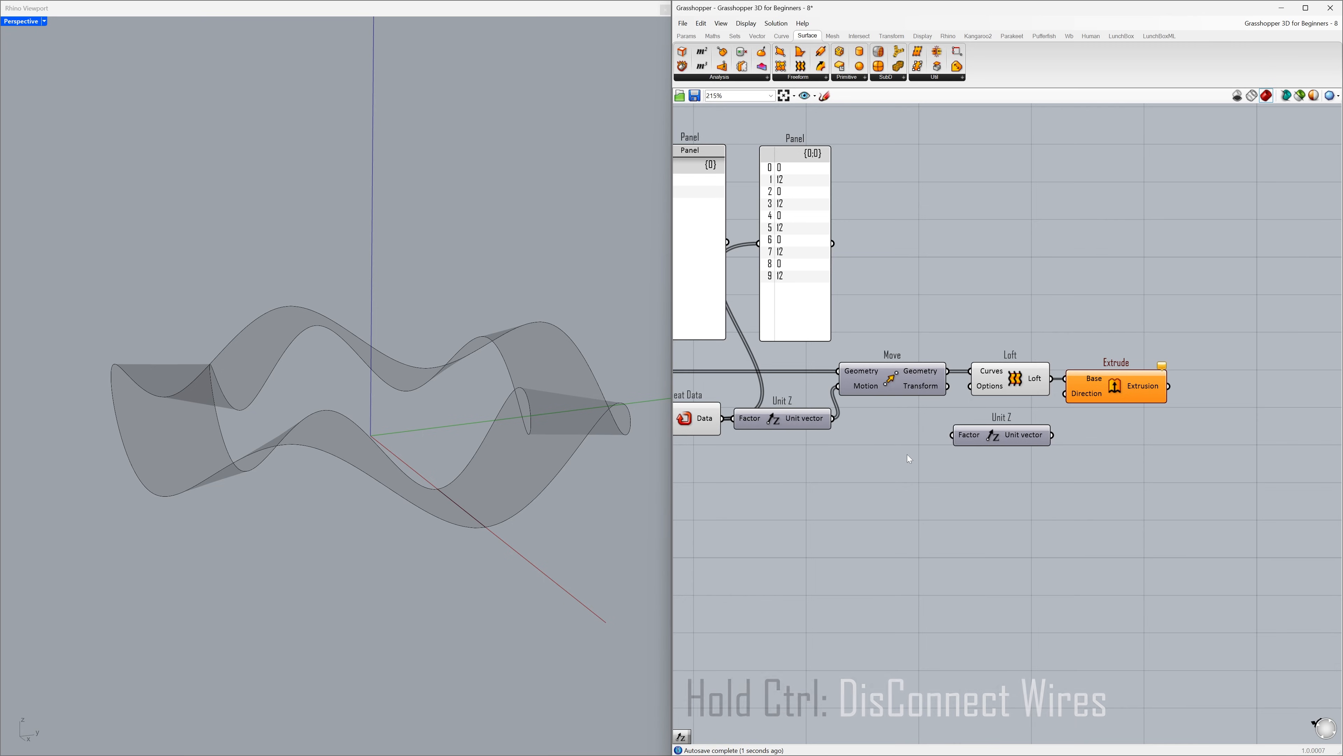
# Connect the copied Unit Z vector to Extrude's Direction input and turn off the preview of the Loft component
pyautogui.moveTo(1053, 435); pyautogui.dragTo(1026, 442)
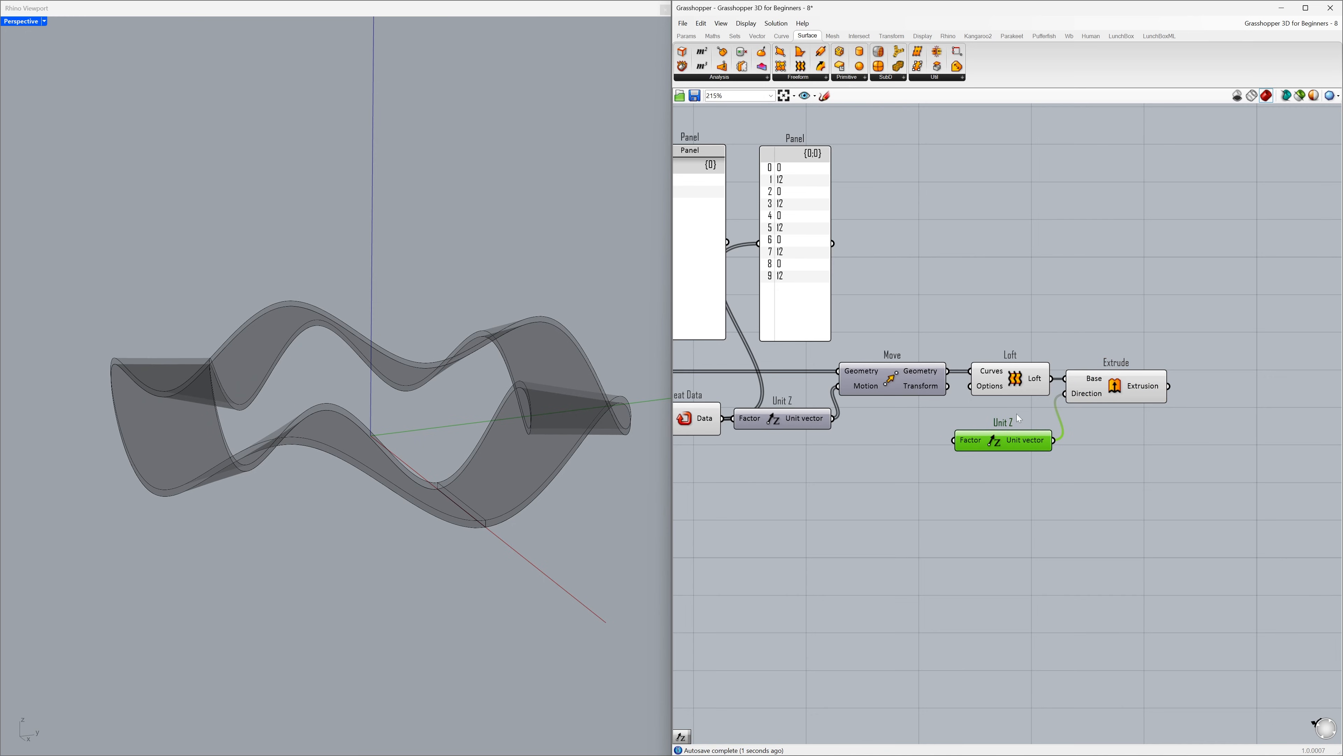
pyautogui.click(1015, 389)
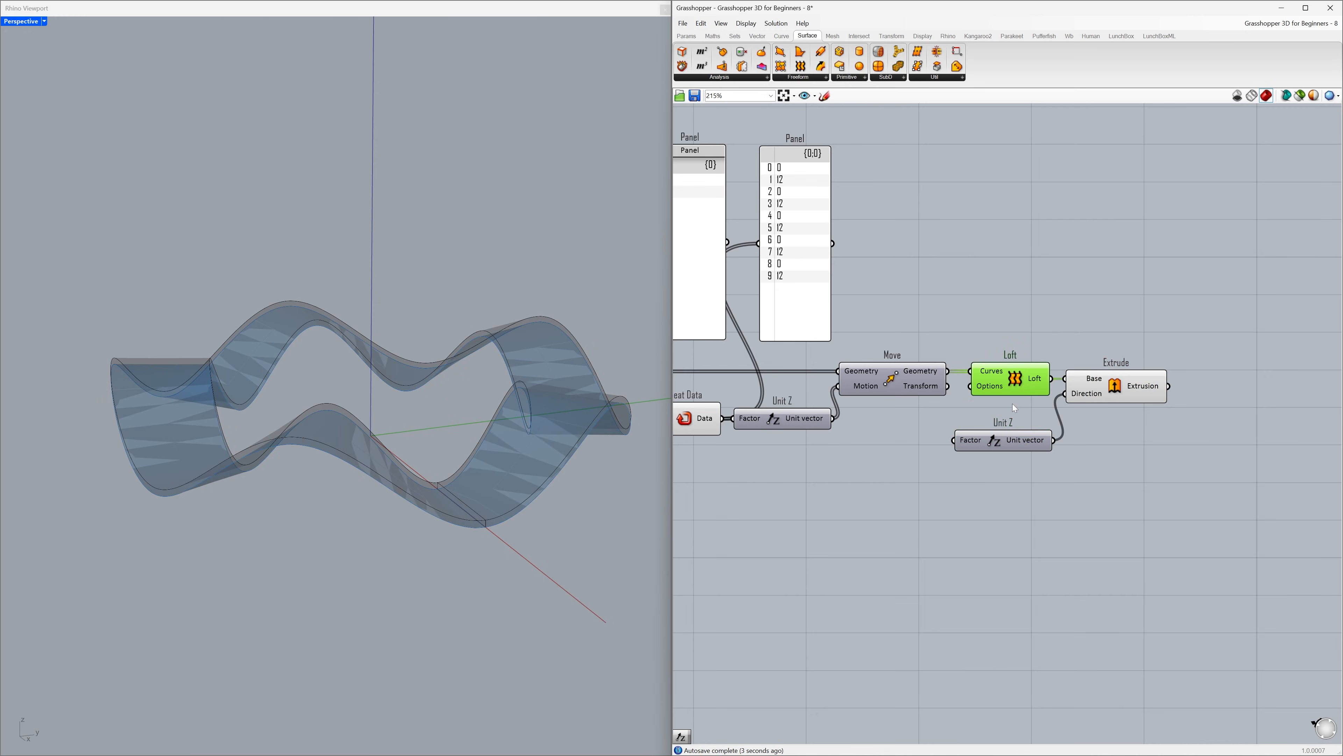
pyautogui.hotkey('ctrl', 'q')
pyautogui.click(1013, 404)
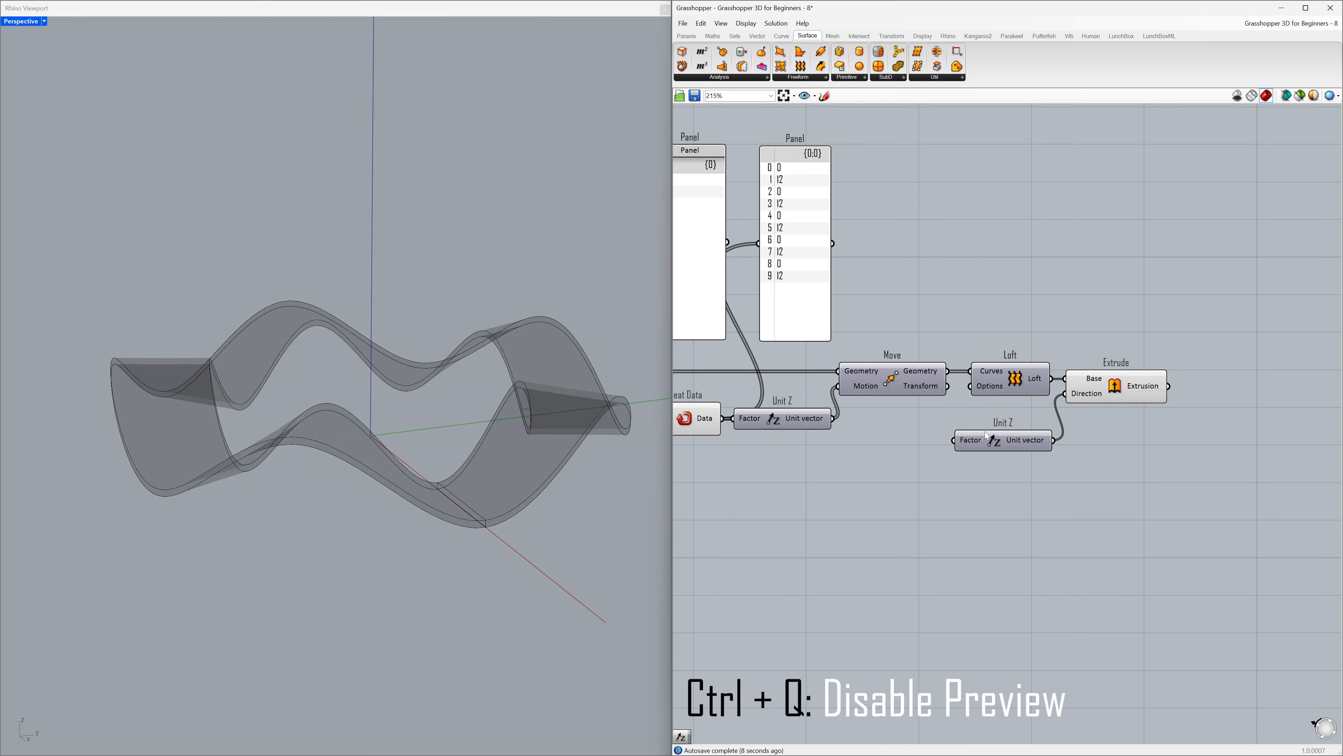
# Add a number slider with value 5.00 below the components and wire it to the Factor input of Extrude's Unit Z
pyautogui.moveTo(975, 443)
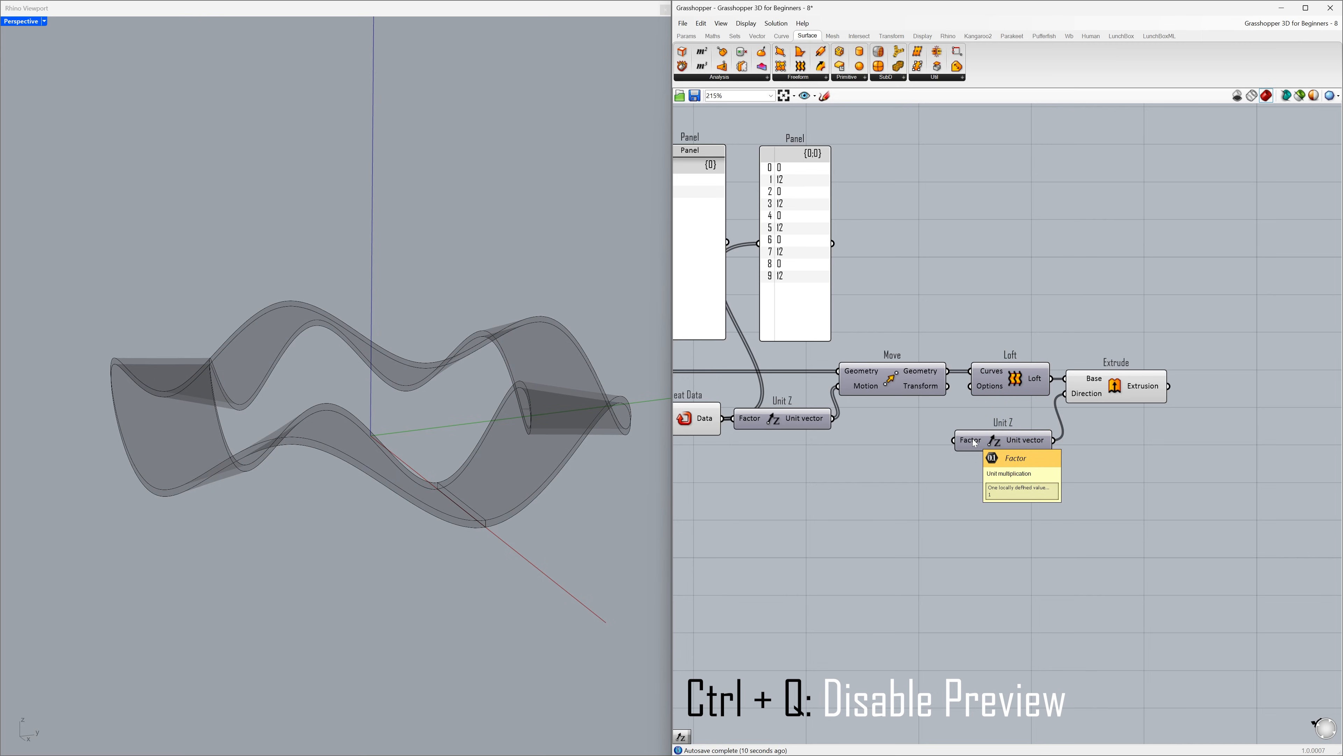
pyautogui.doubleClick(864, 465)
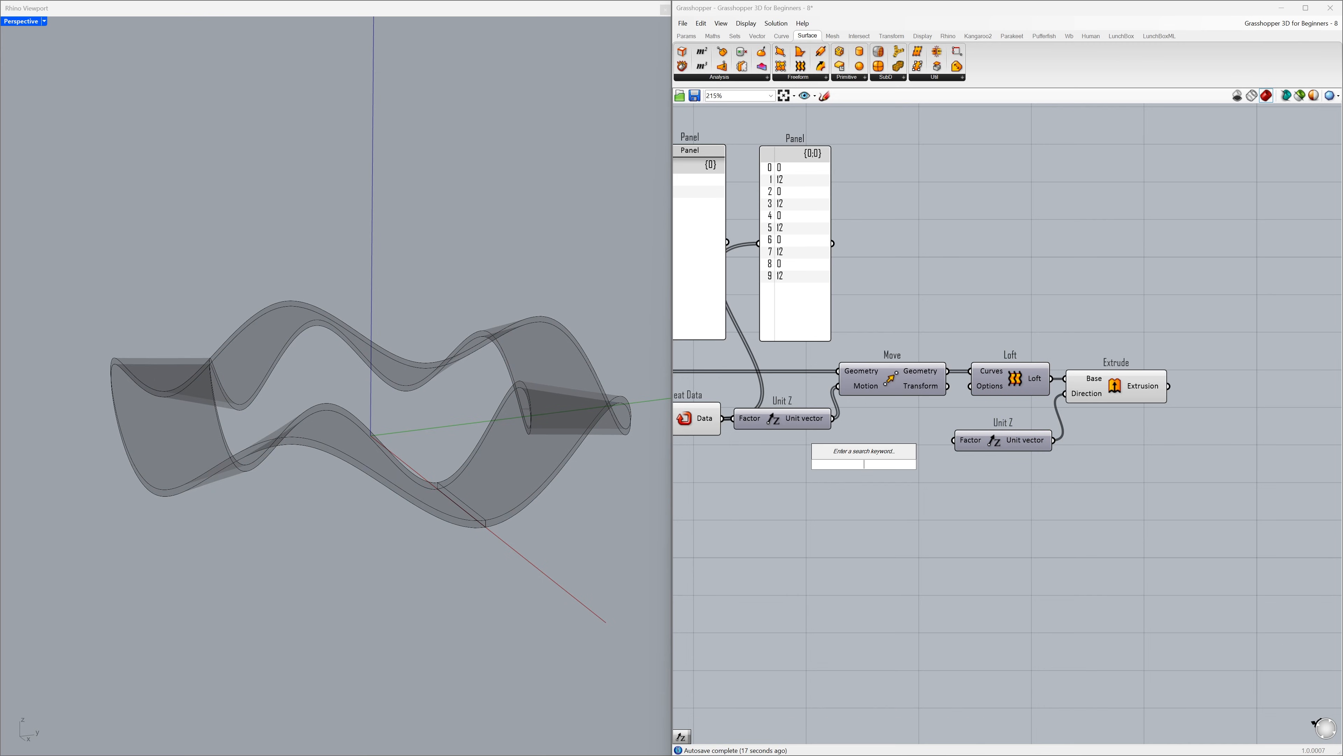
pyautogui.write('5.0')
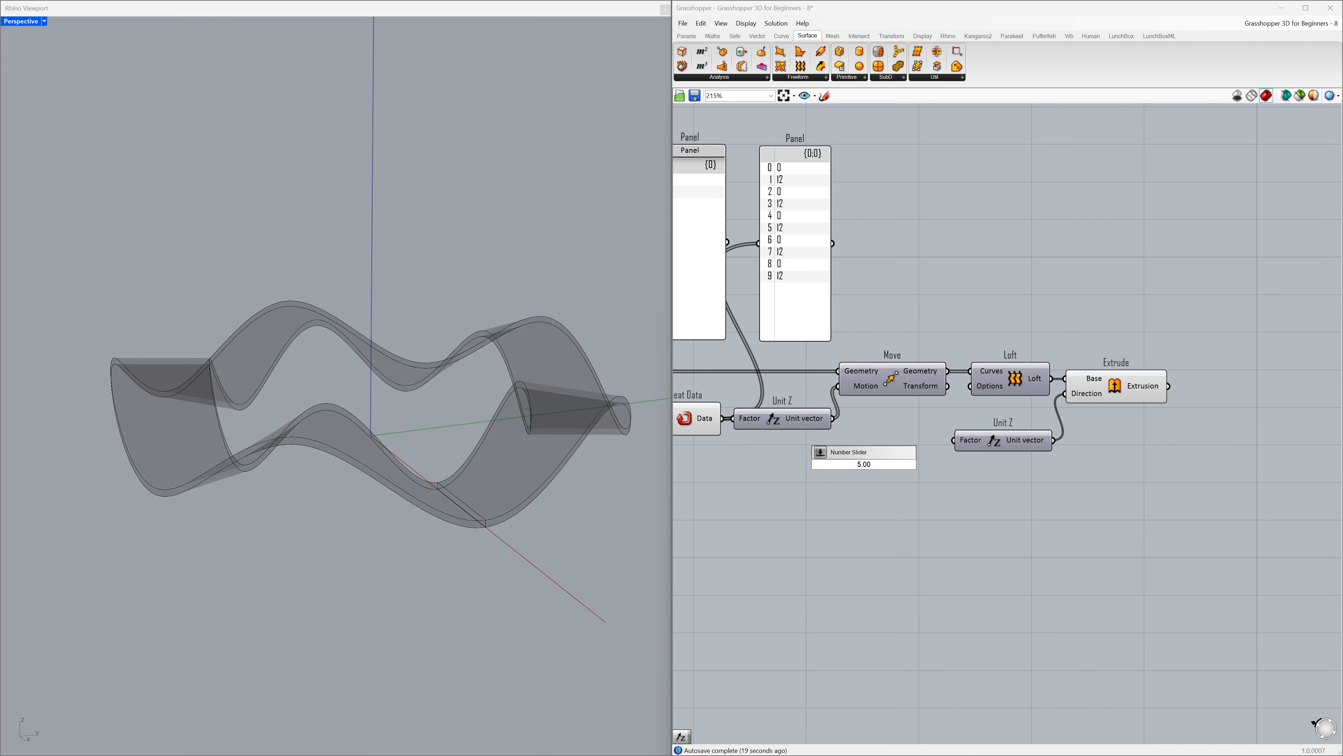
pyautogui.press('Return')
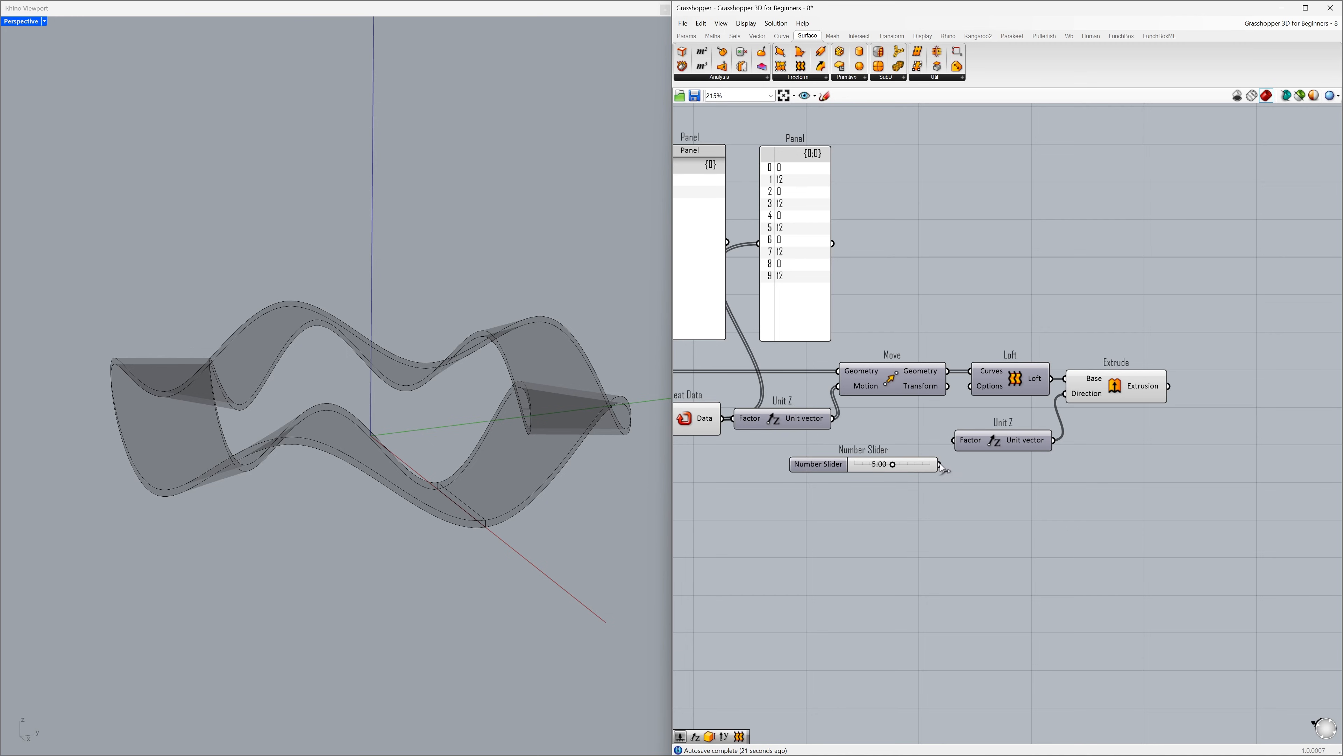
pyautogui.moveTo(939, 465); pyautogui.dragTo(868, 470)
# Set the extrusion height slider to 1.50
pyautogui.doubleClick(868, 470)
pyautogui.click(889, 465)
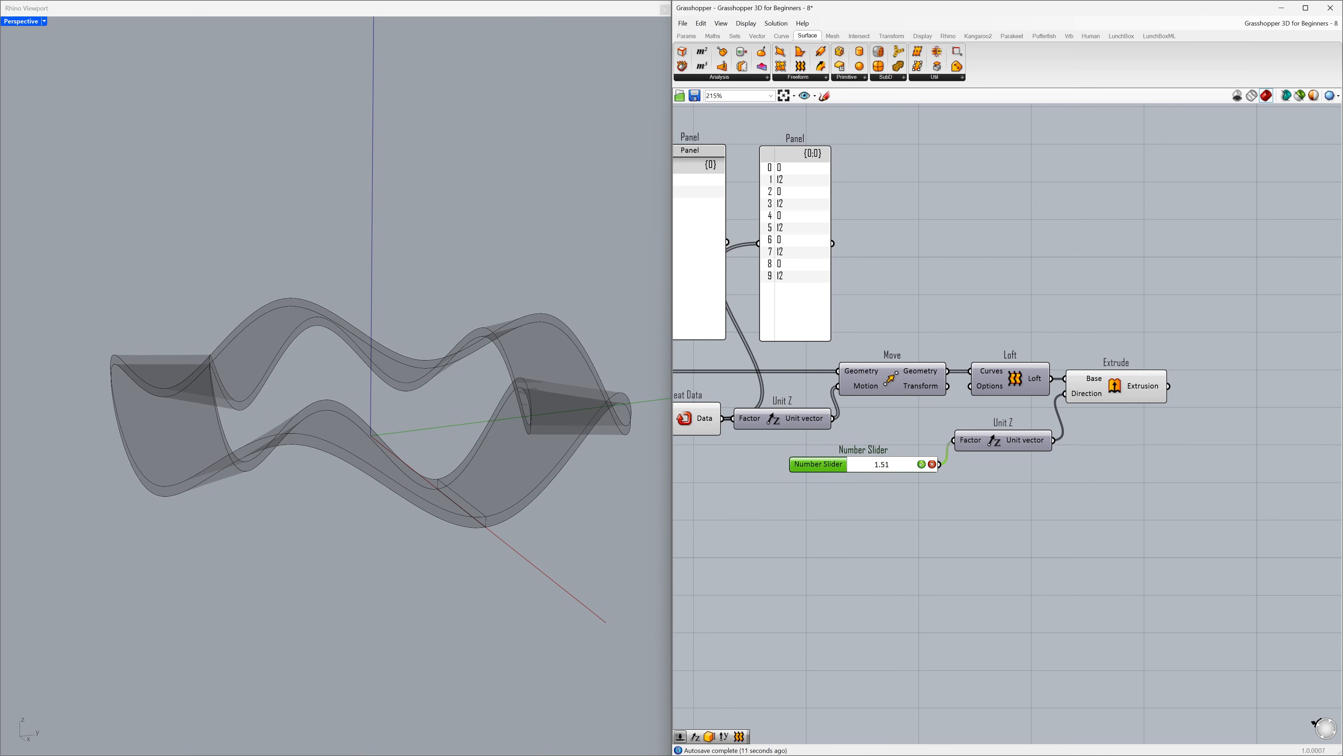
pyautogui.press('BackSpace')
pyautogui.press('Return')
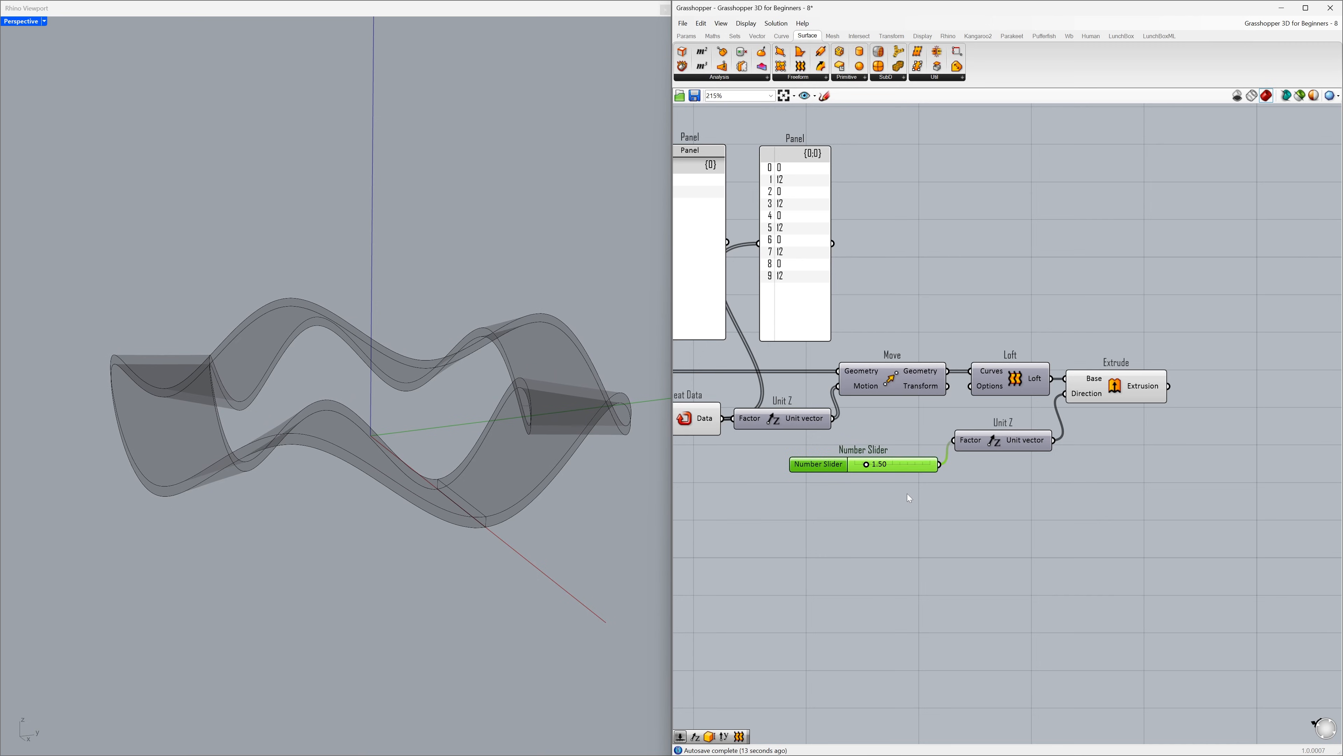
pyautogui.click(908, 497)
# Bake the Extrusion output with the default attributes and switch the perspective viewport to Shaded display mode
pyautogui.moveTo(497, 449)
pyautogui.mouseDown(button='right')
pyautogui.moveTo(476, 451)
pyautogui.moveTo(488, 466)
pyautogui.mouseUp(button='right')
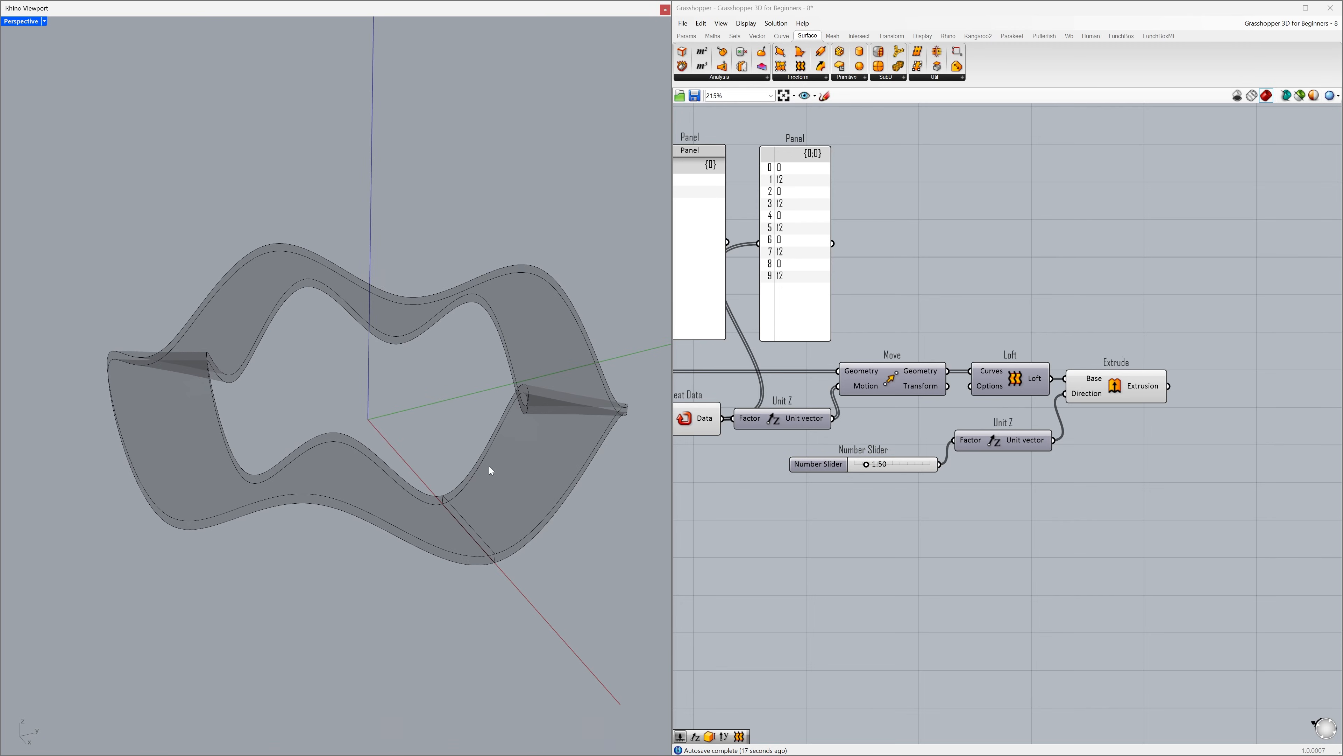
pyautogui.click(1074, 419)
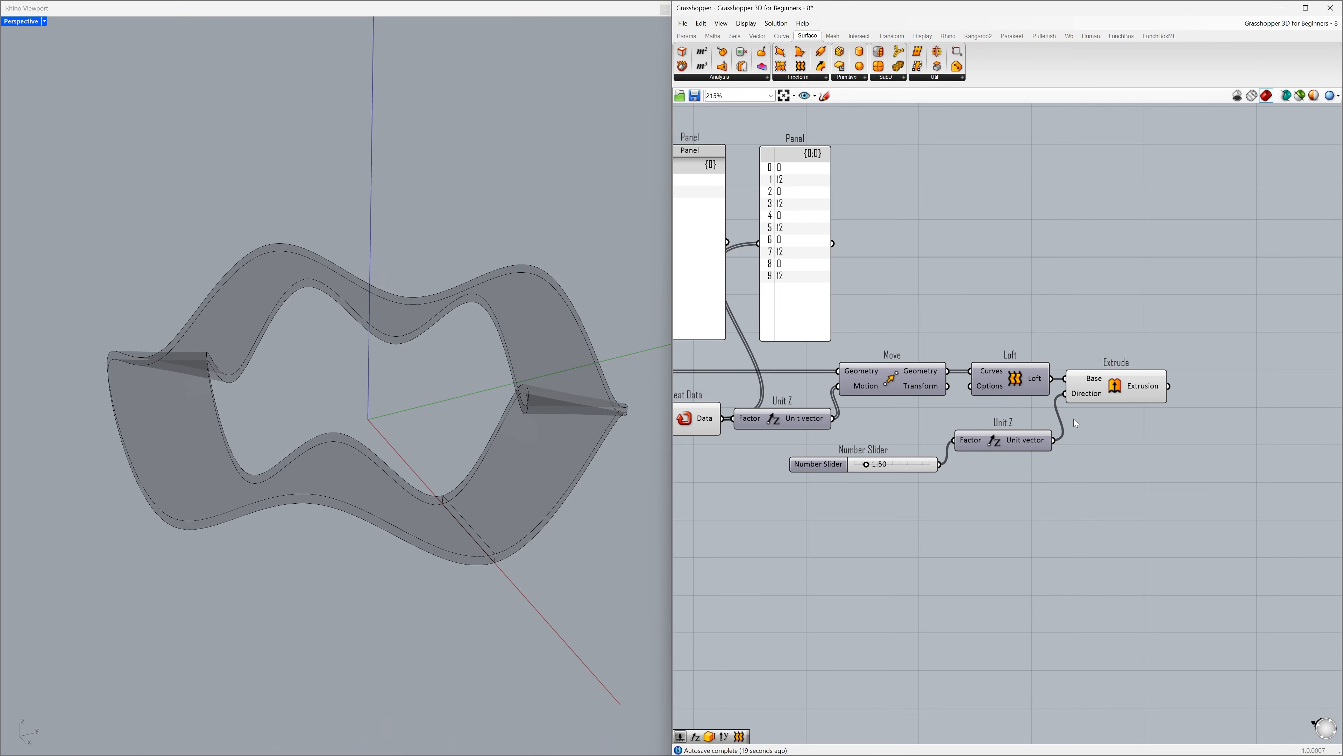
pyautogui.rightClick(1147, 390)
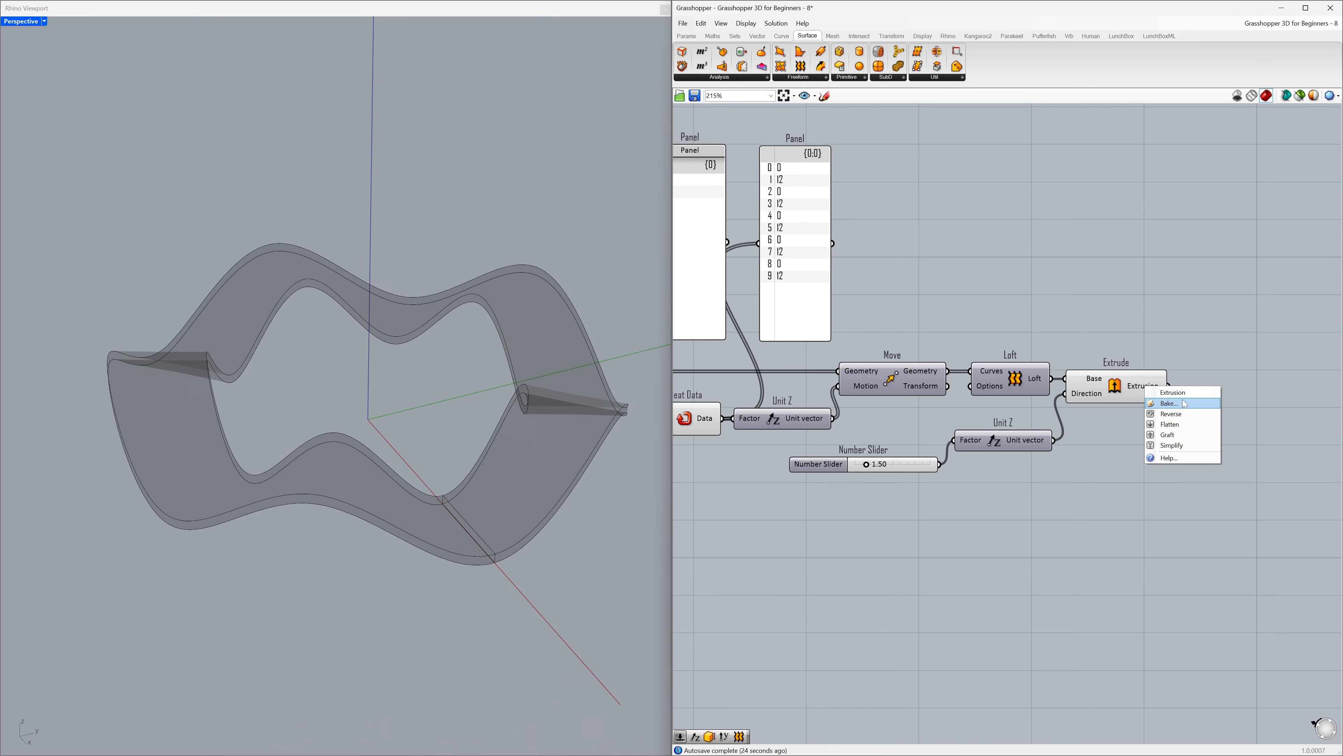
pyautogui.click(1202, 411)
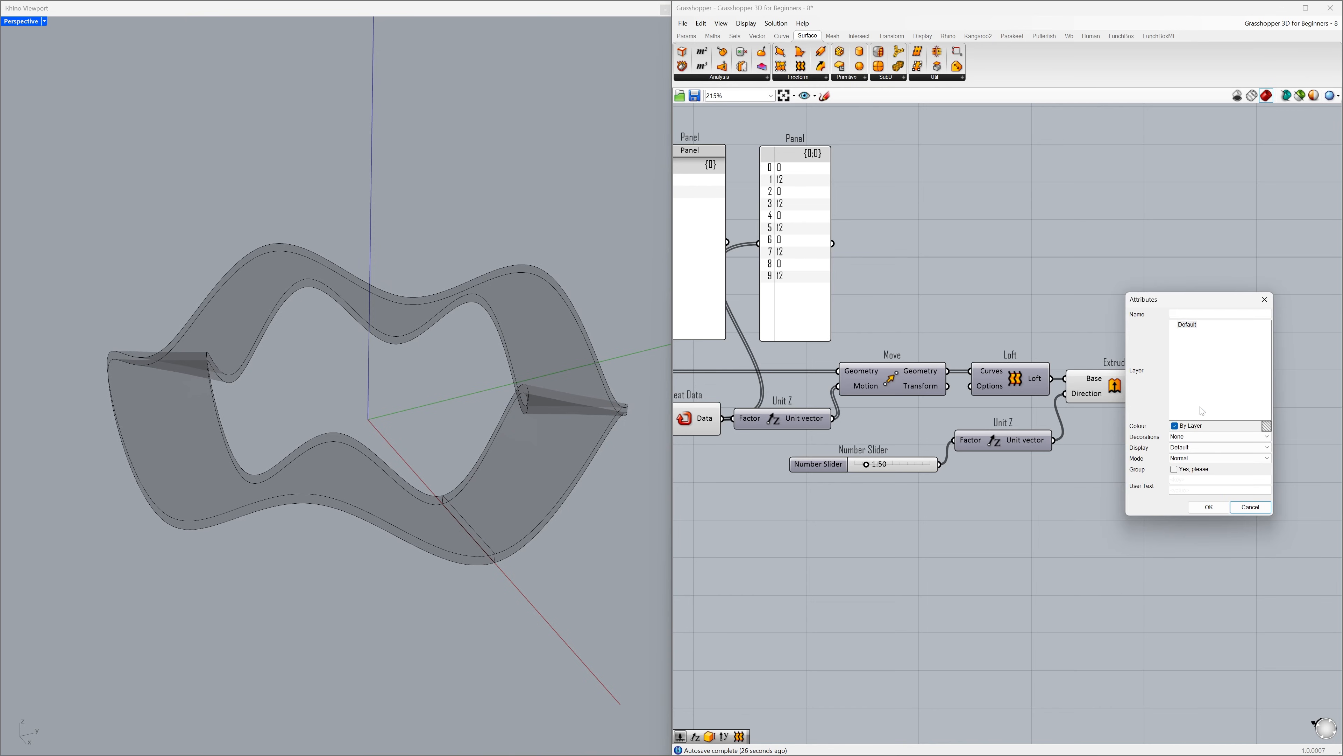
pyautogui.click(1210, 507)
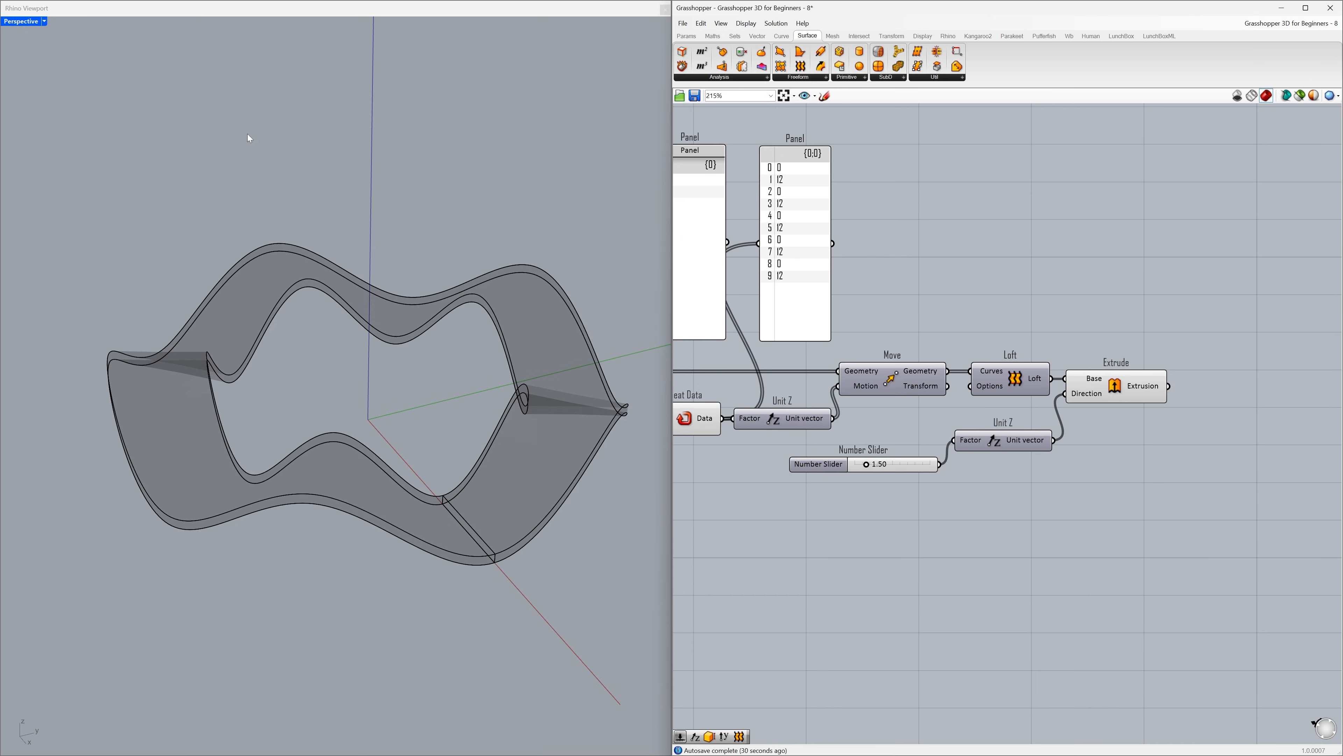
pyautogui.click(45, 22)
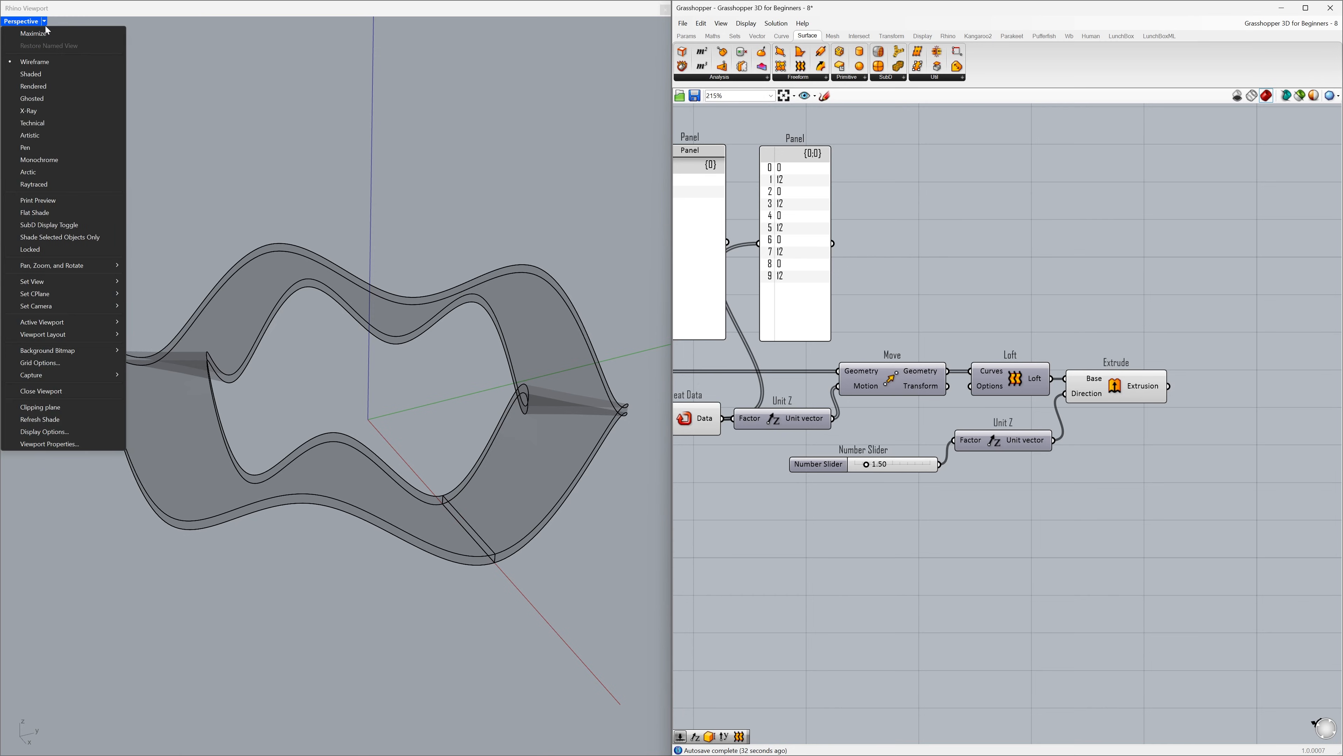
pyautogui.click(67, 76)
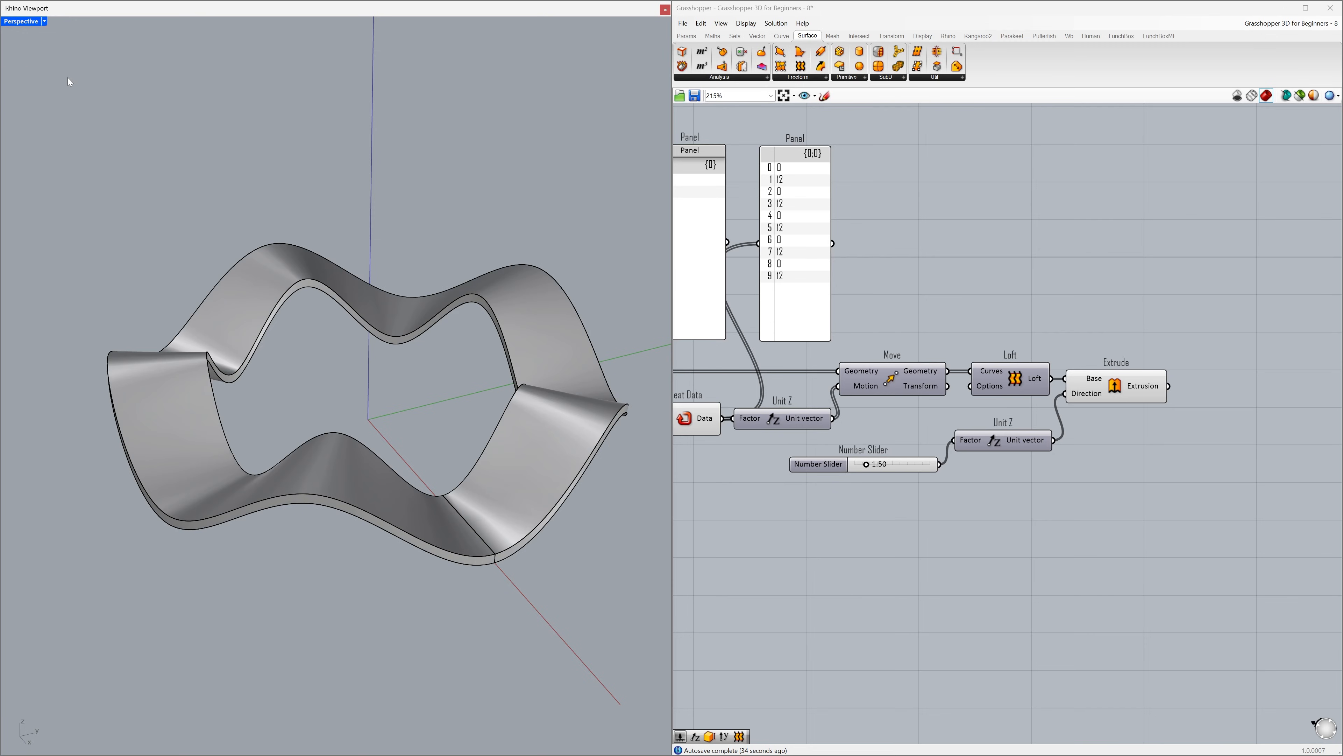
# Move the baked ring away from the Grasshopper preview, along the green axis, so the two stand side by side
pyautogui.scroll(-5, 127, 199)
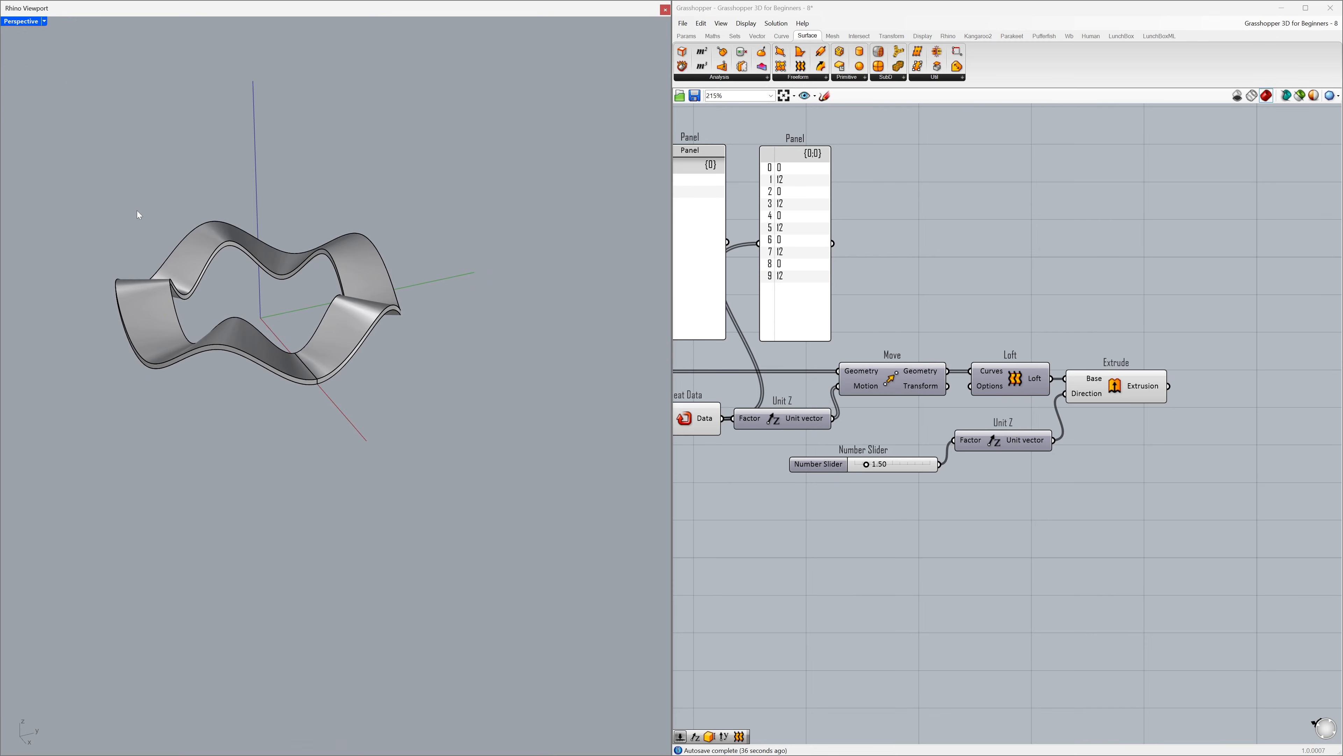
pyautogui.moveTo(138, 215)
pyautogui.keyDown('shift'); pyautogui.mouseDown(button='right')
pyautogui.moveTo(137, 255)
pyautogui.moveTo(106, 318)
pyautogui.mouseUp(button='right'); pyautogui.keyUp('shift')
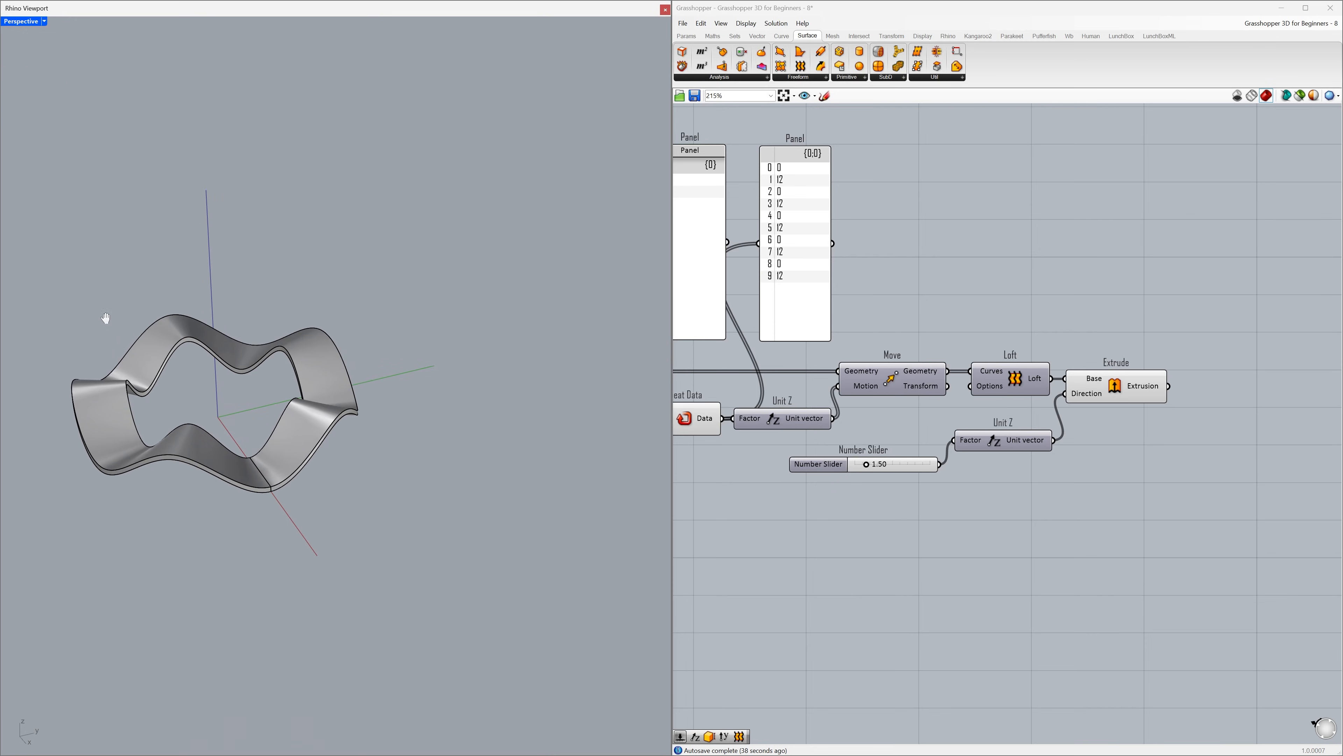
pyautogui.click(166, 333)
pyautogui.moveTo(251, 393); pyautogui.dragTo(529, 326)
pyautogui.click(479, 433)
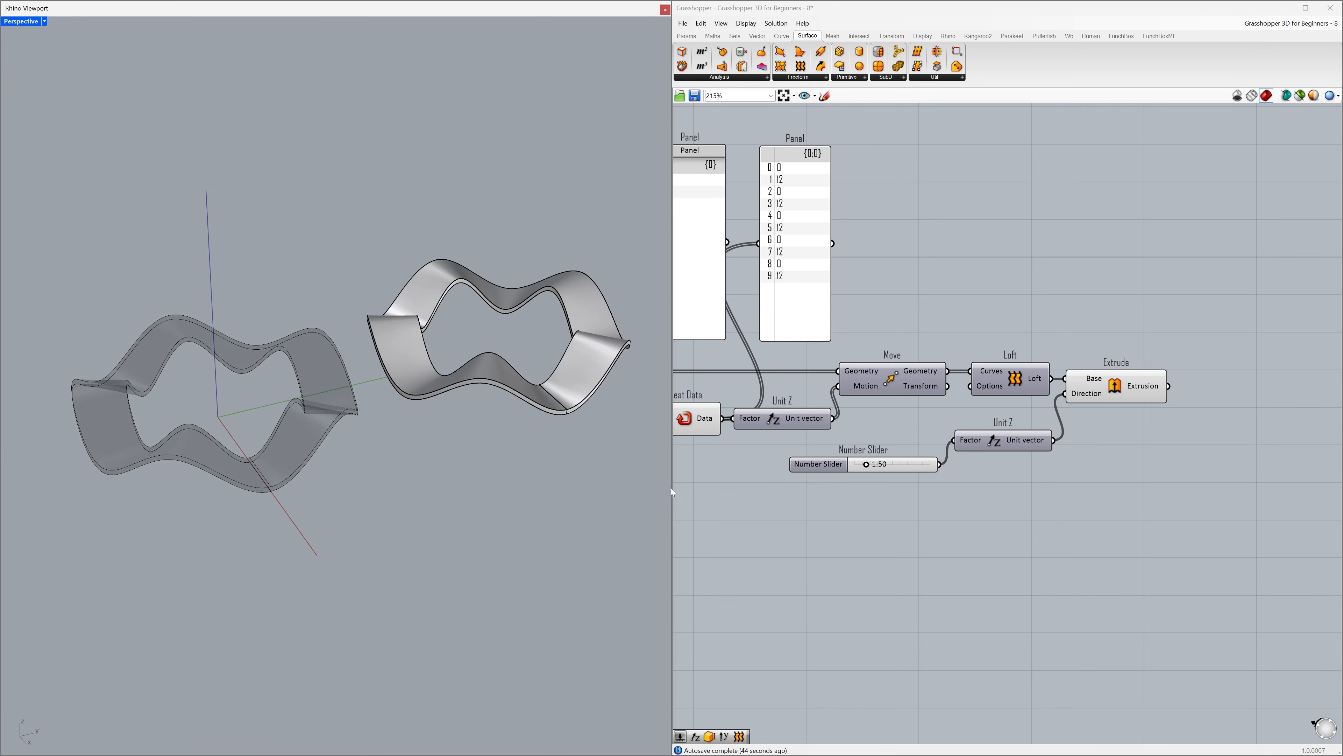
# Swap the slider wires at Merge so 12.0 feeds D1 and 0.0 feeds D2, and set the division count slider to 14
pyautogui.click(709, 486)
pyautogui.moveTo(698, 475); pyautogui.dragTo(1248, 457, button='right')
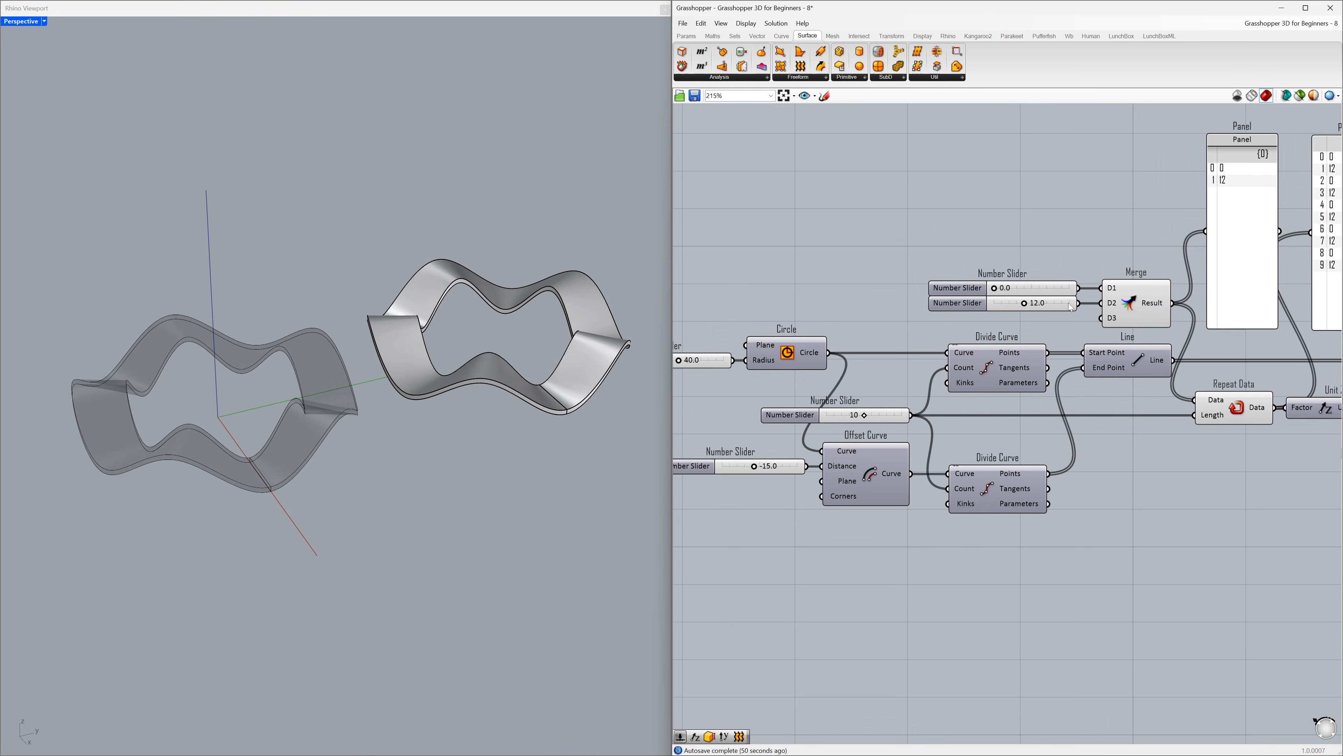
pyautogui.moveTo(1078, 288)
pyautogui.mouseDown()
pyautogui.moveTo(1101, 303)
pyautogui.moveTo(1085, 305)
pyautogui.mouseUp()
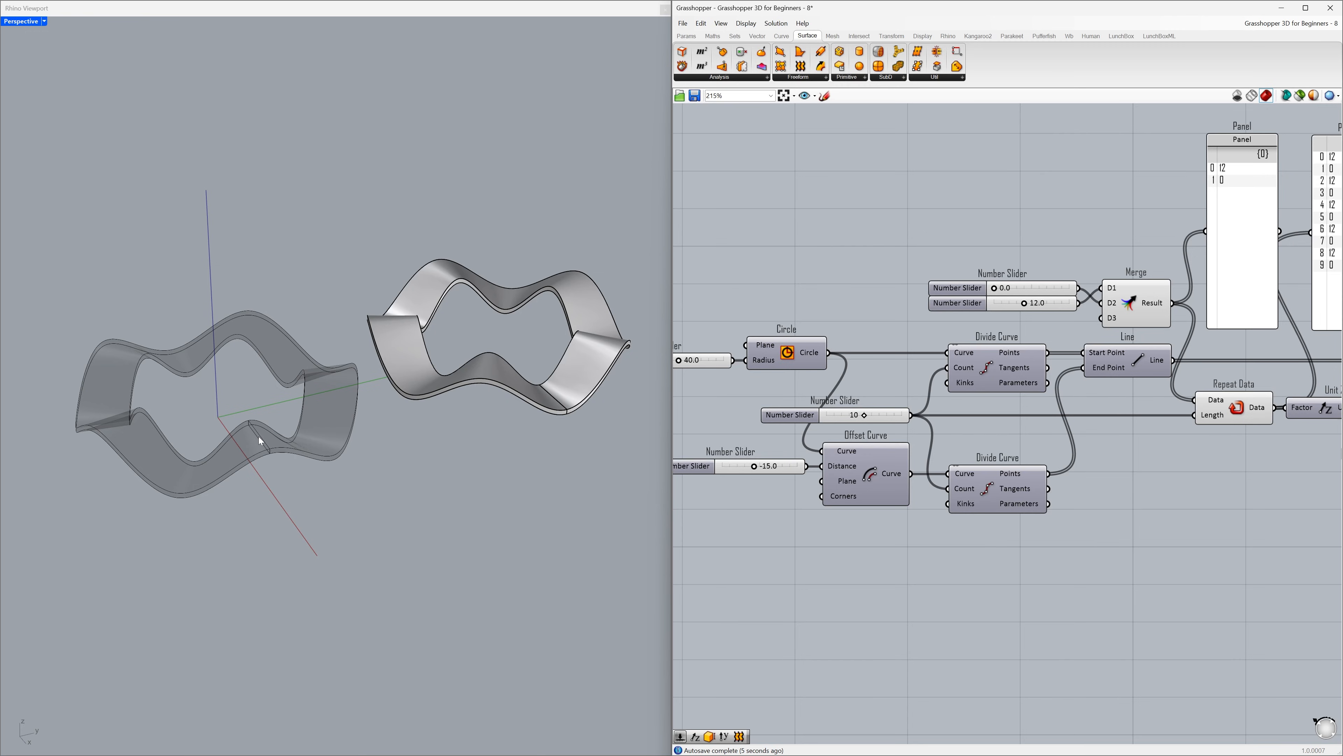
pyautogui.moveTo(739, 504); pyautogui.dragTo(834, 510, button='right')
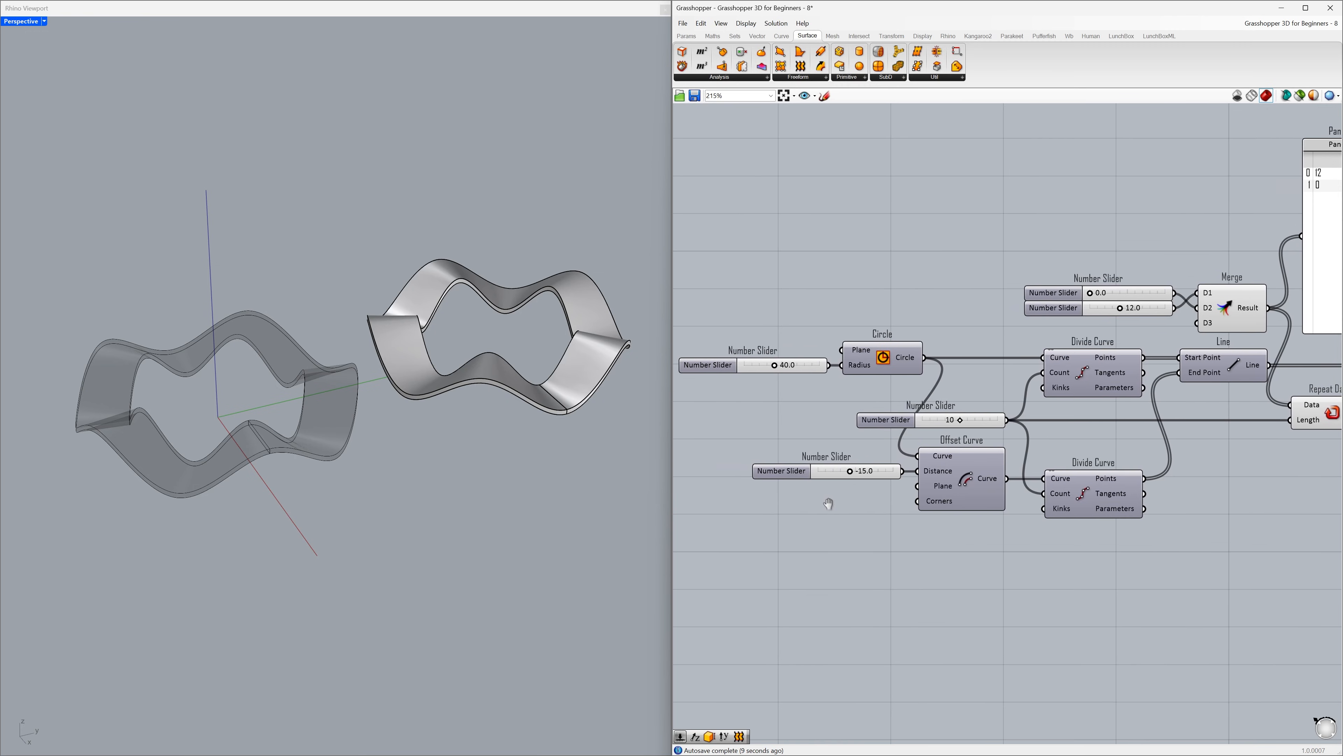
pyautogui.moveTo(961, 423); pyautogui.dragTo(977, 423)
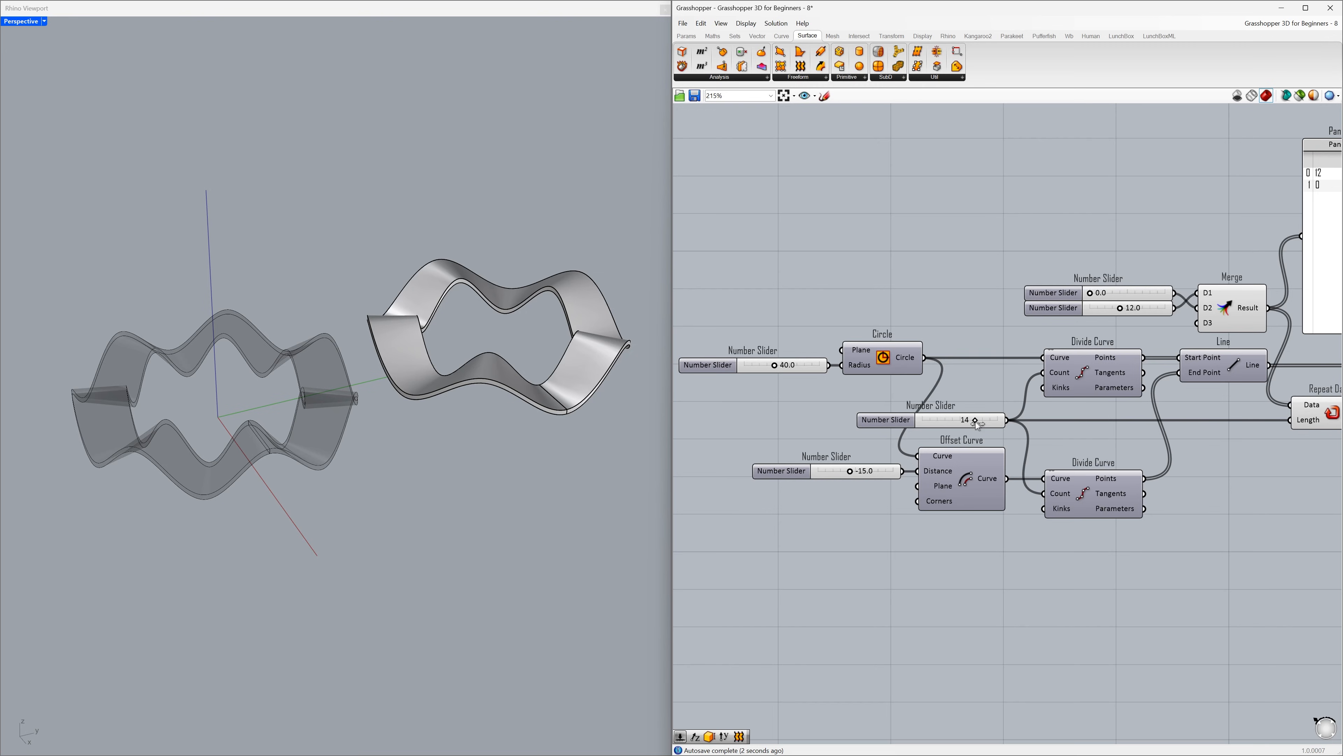
# Bake the modified 14-division ring from Extrude's Extrusion output with the default attributes
pyautogui.moveTo(1190, 487); pyautogui.dragTo(679, 488, button='right')
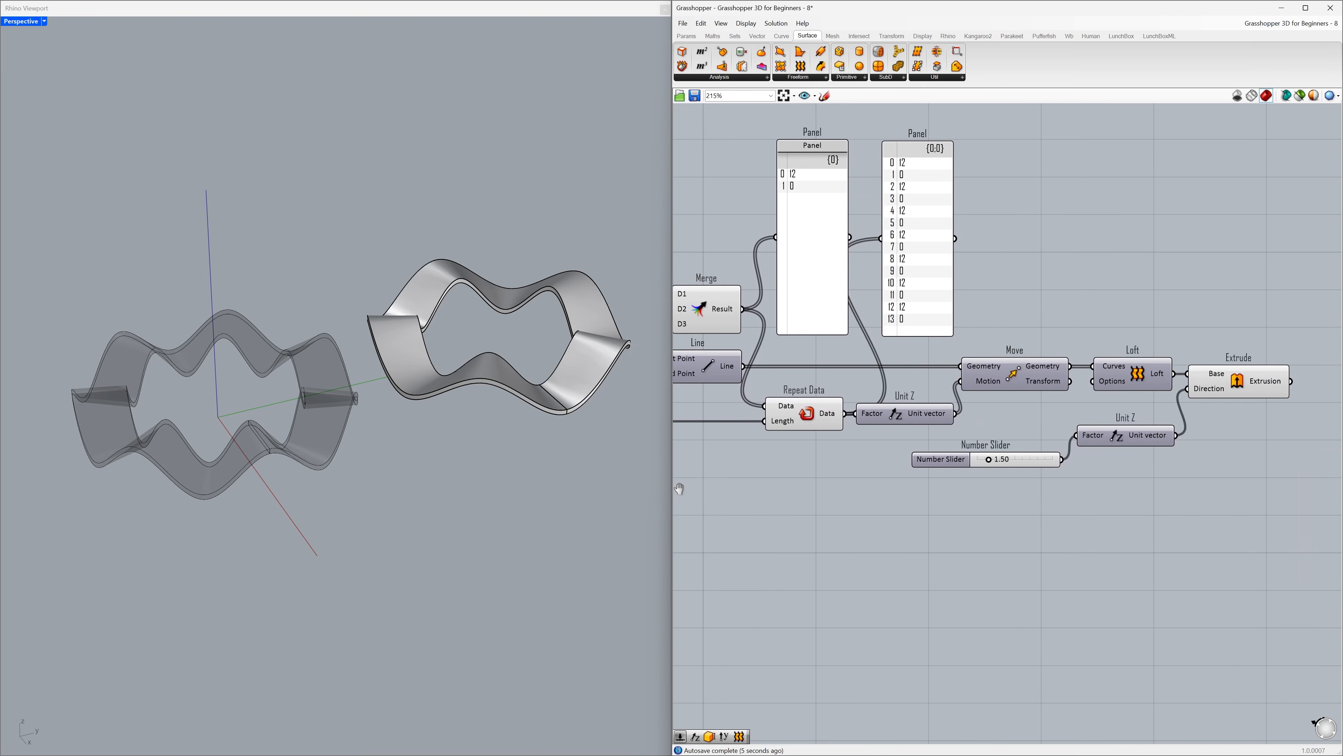
pyautogui.rightClick(1260, 385)
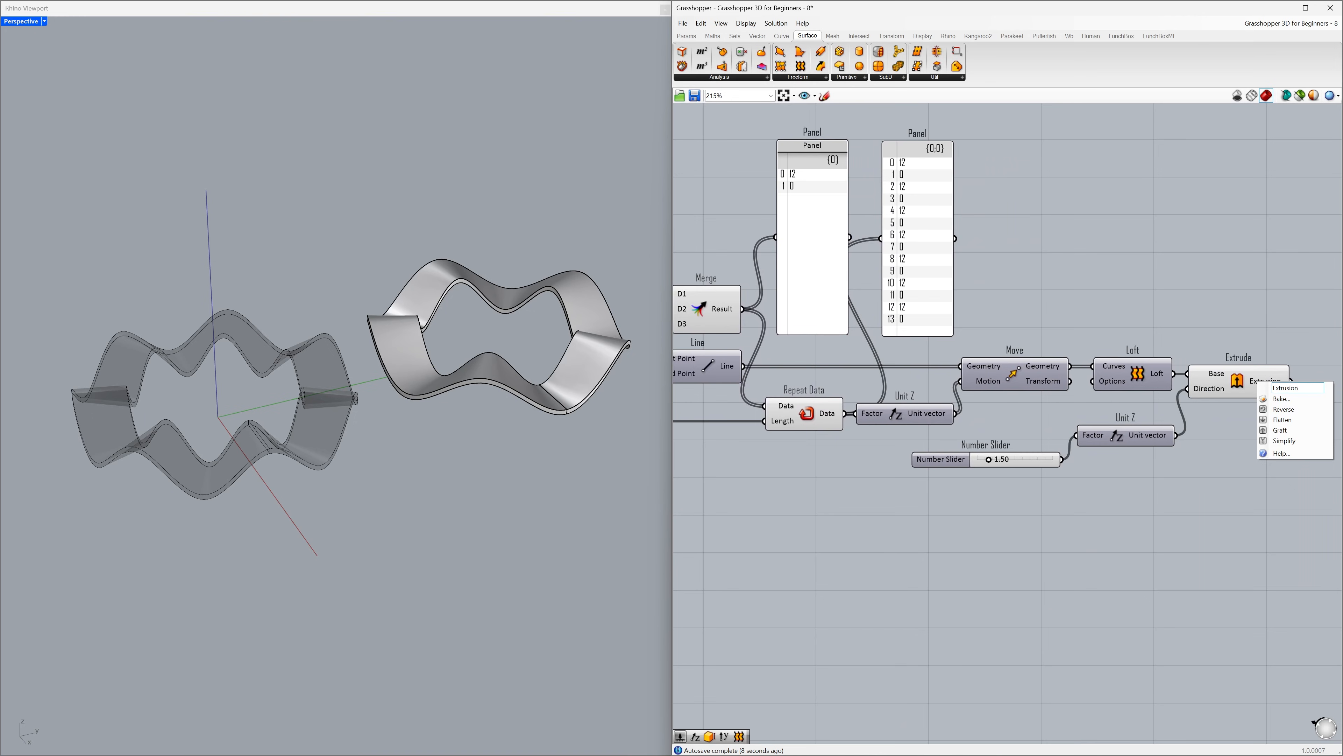
pyautogui.click(1301, 403)
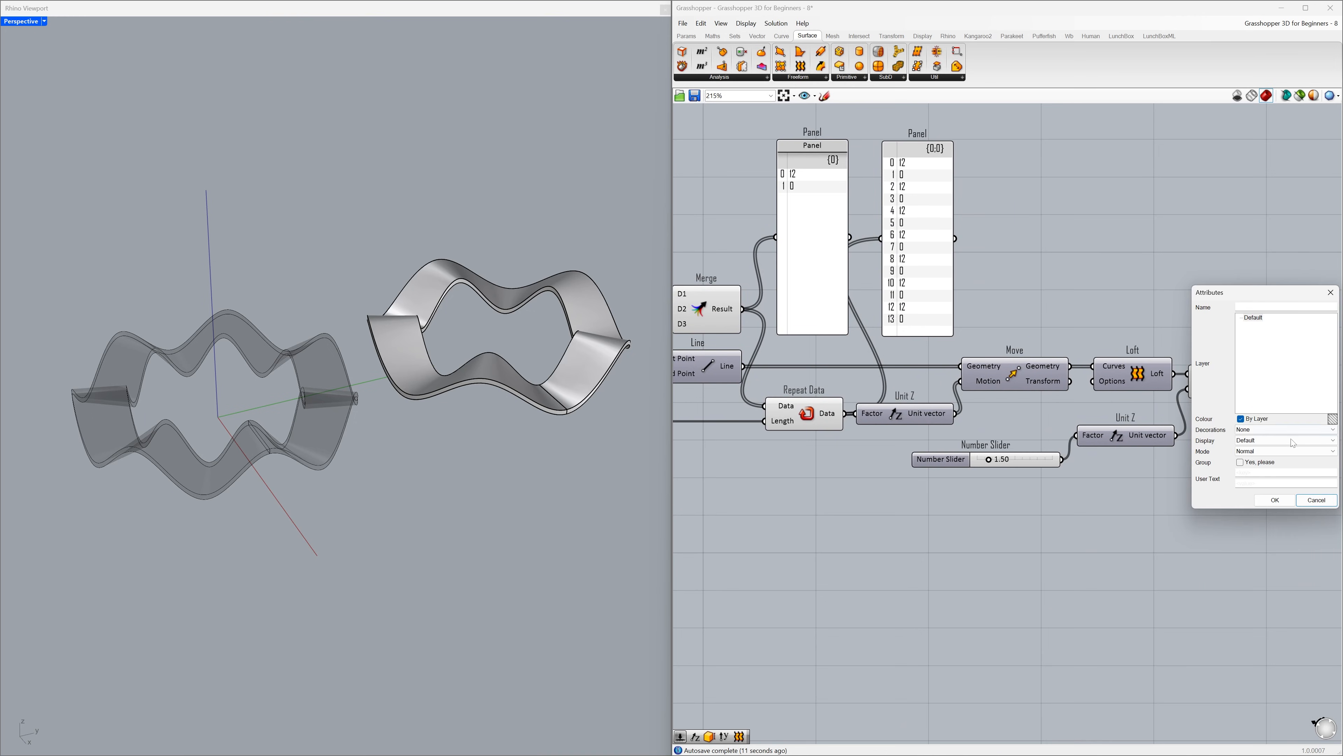
pyautogui.click(1285, 502)
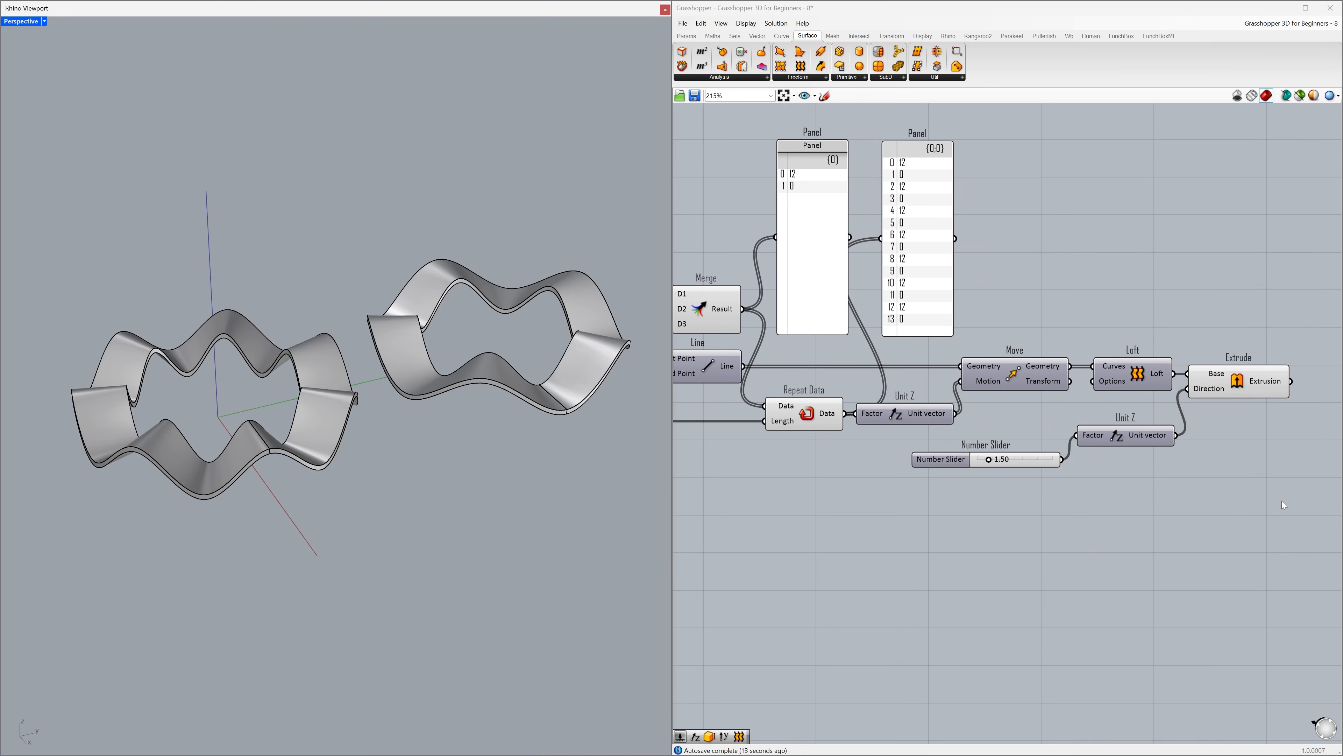
# Move the newly baked ring behind the Grasshopper preview and deselect it
pyautogui.click(266, 449)
pyautogui.moveTo(236, 425); pyautogui.dragTo(266, 239)
pyautogui.press('Escape')
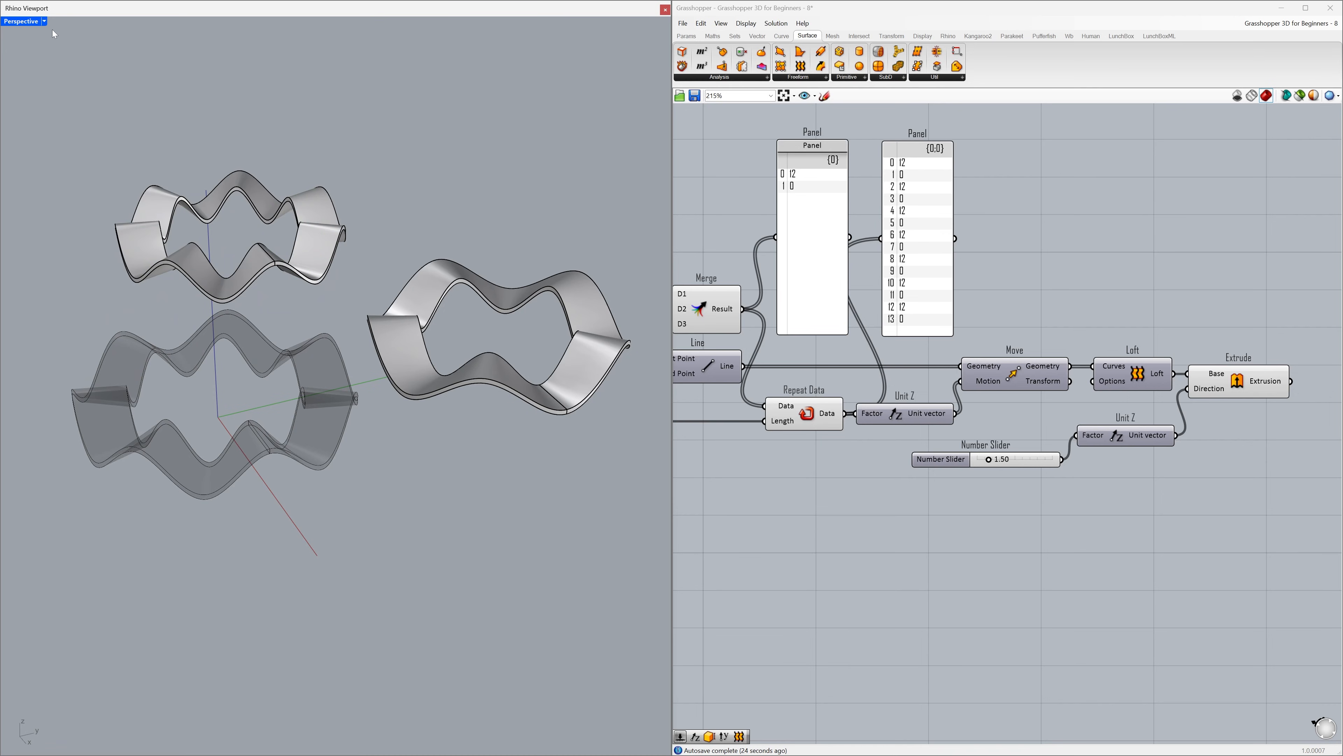
# Switch the perspective viewport to Rendered display mode and maximize the viewport window to present both baked rings
pyautogui.click(44, 22)
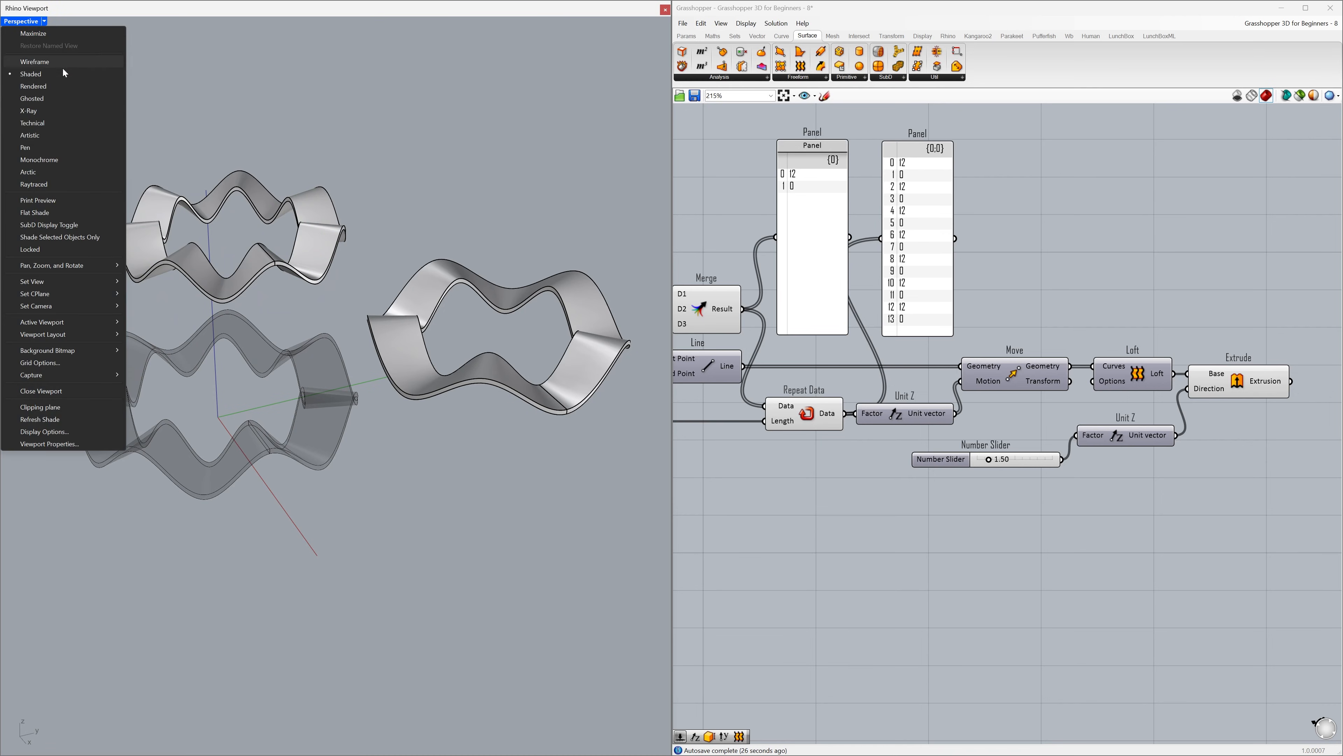
pyautogui.click(64, 87)
pyautogui.moveTo(63, 86); pyautogui.dragTo(63, 105, button='right')
pyautogui.doubleClick(268, 11)
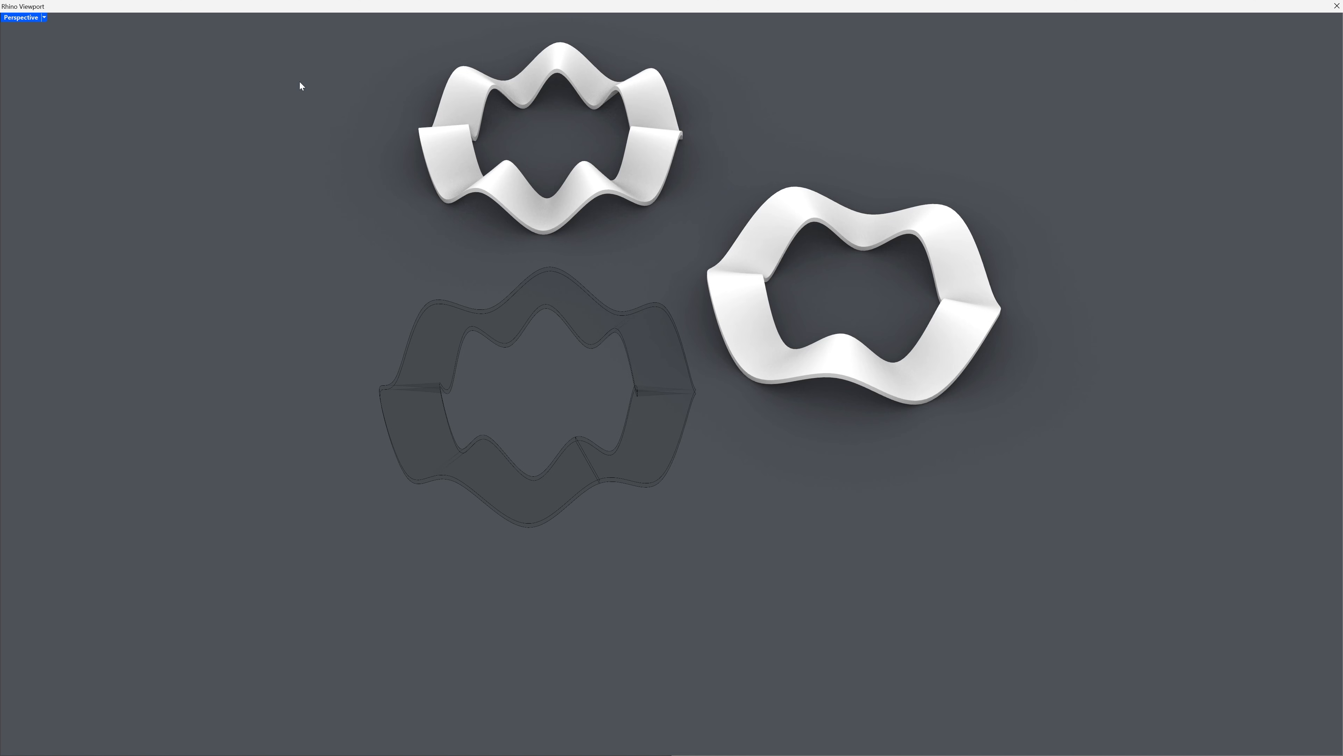
pyautogui.moveTo(357, 155)
pyautogui.mouseDown(button='right')
pyautogui.moveTo(381, 225)
pyautogui.moveTo(366, 252)
pyautogui.moveTo(339, 201)
pyautogui.moveTo(363, 226)
pyautogui.mouseUp(button='right')
pyautogui.scroll(3, 699, 349)
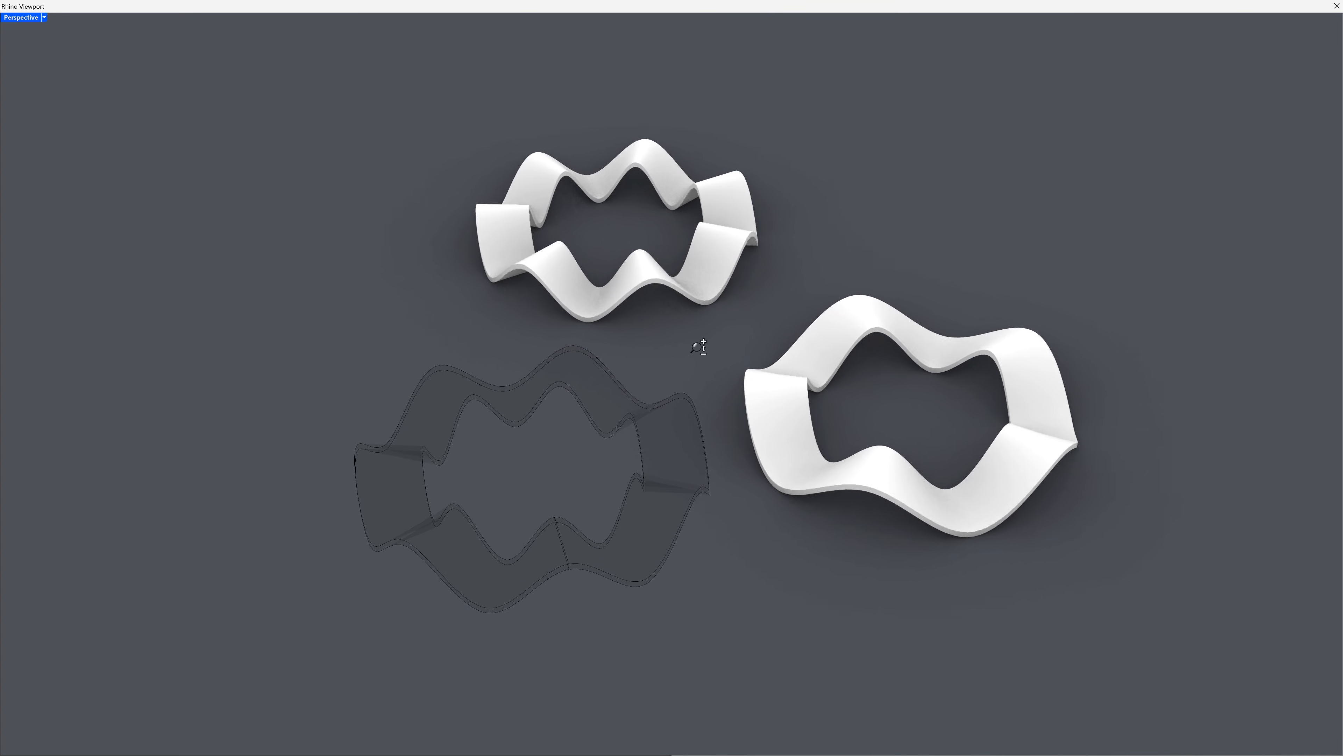